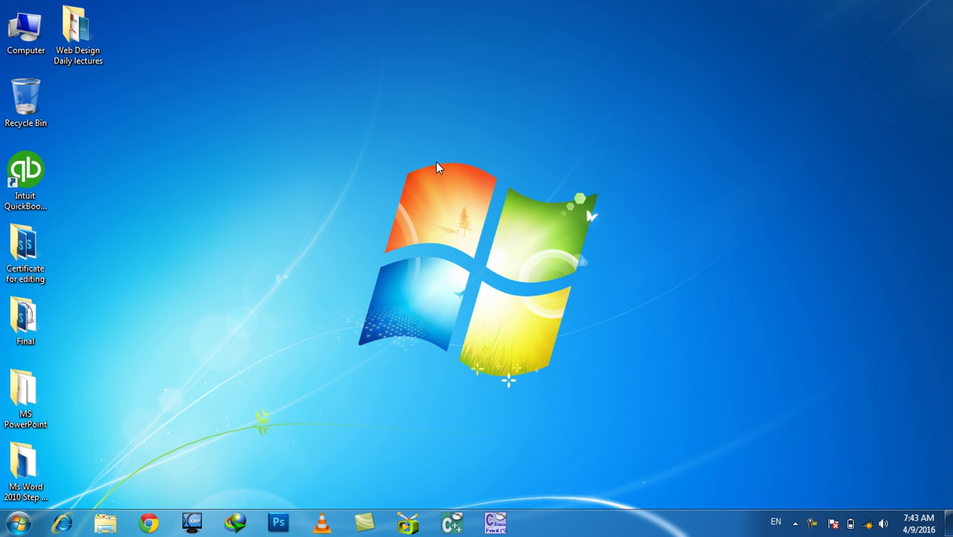
# Launch PowerPoint 2010 with the powerpnt command from the Run box.
pyautogui.press('super+r')
pyautogui.write('powerpnt')
pyautogui.press('Return')
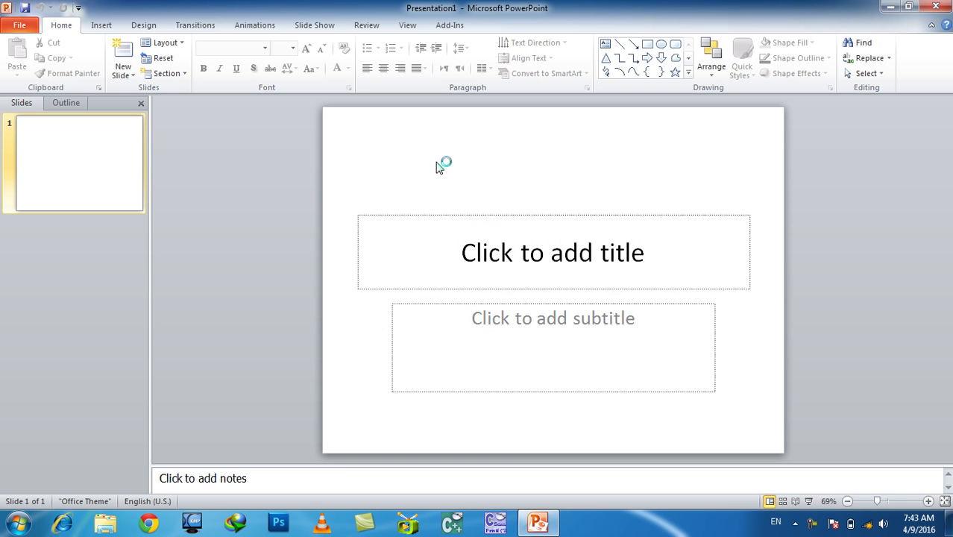
# Open '1st lecture' from the Web Design Daily lectures folder on the Desktop.
pyautogui.click(20, 24)
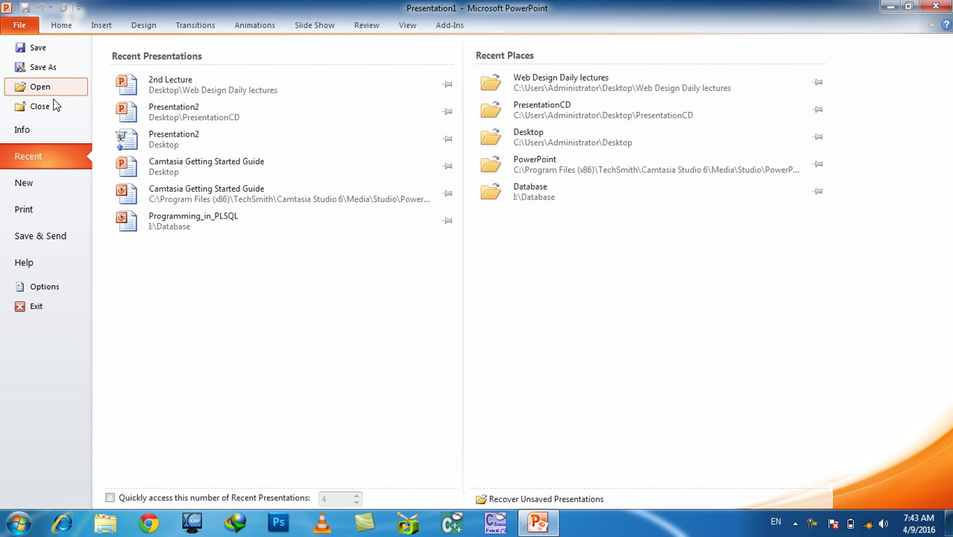
pyautogui.click(39, 86)
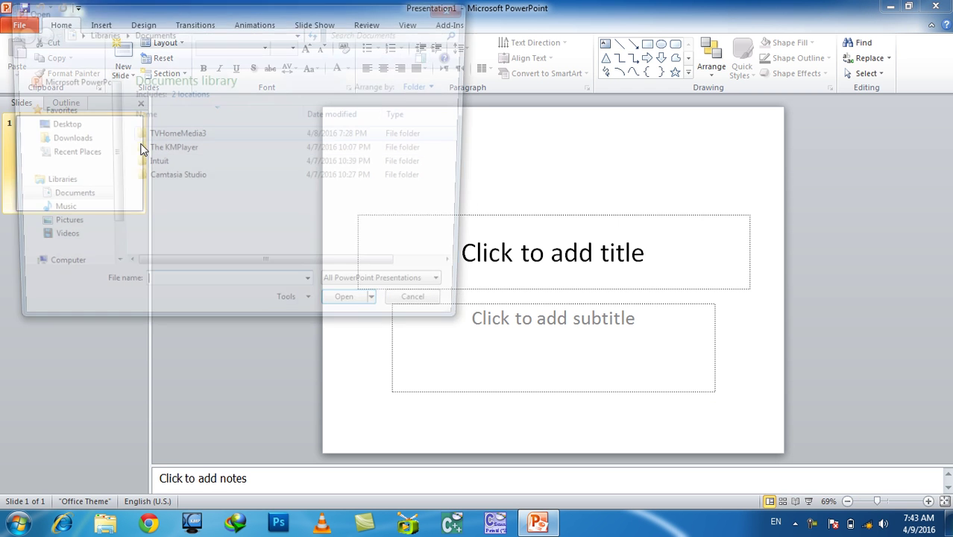
pyautogui.click(56, 125)
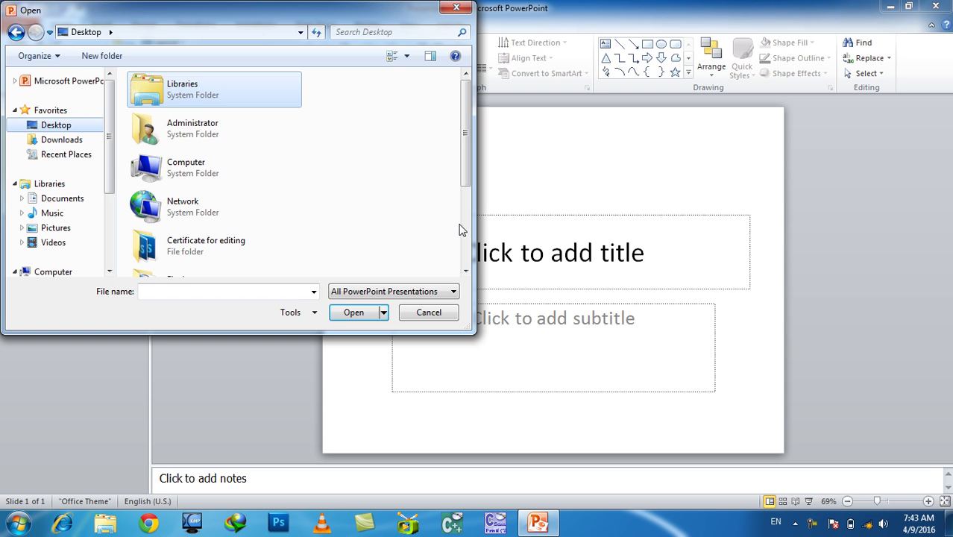
pyautogui.scroll(-2, 470, 240)
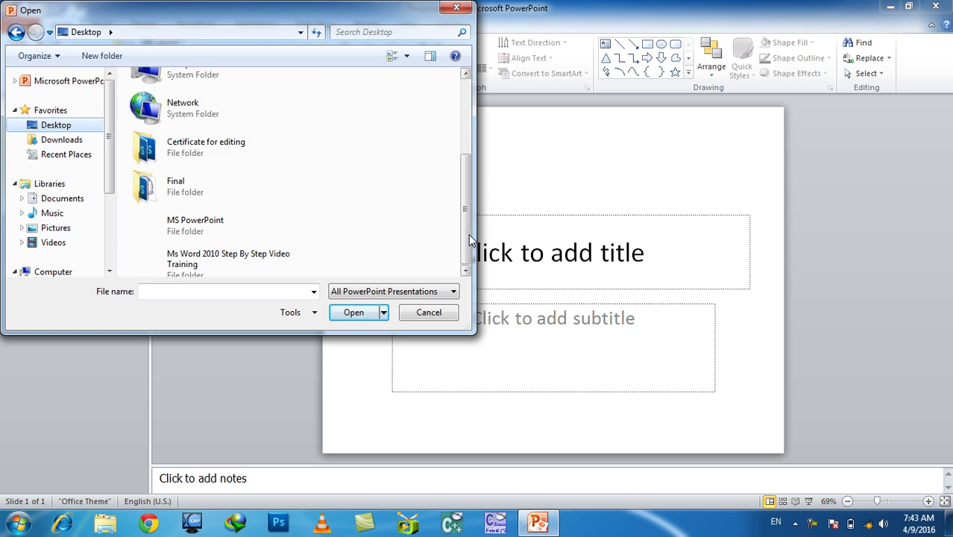
pyautogui.scroll(-1, 470, 237)
pyautogui.doubleClick(212, 255)
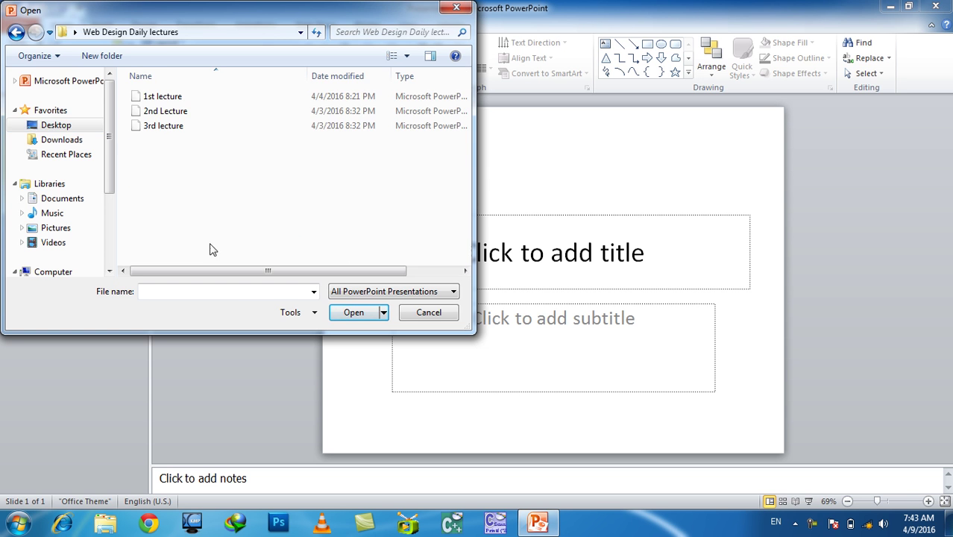
pyautogui.doubleClick(163, 96)
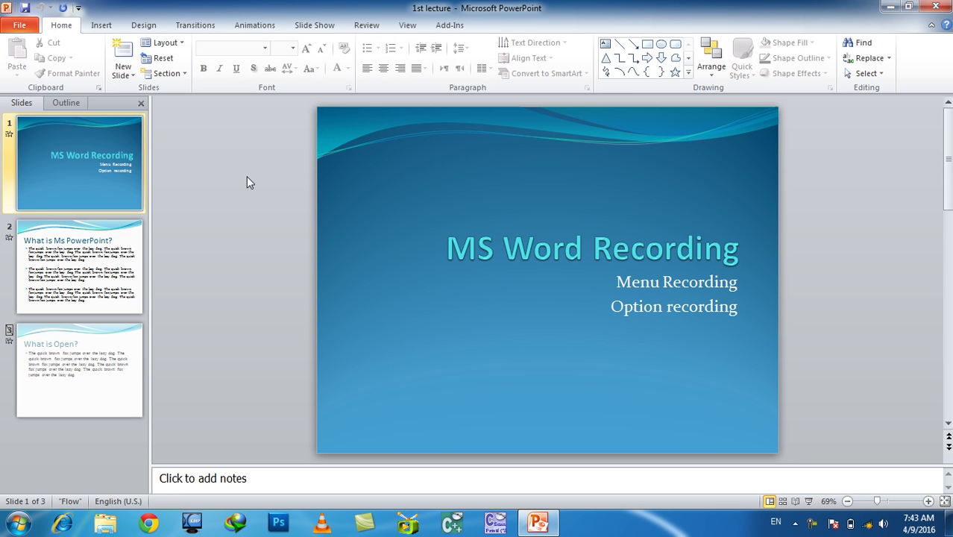
# Bring up the Print page with the full-page slide preview.
pyautogui.click(18, 25)
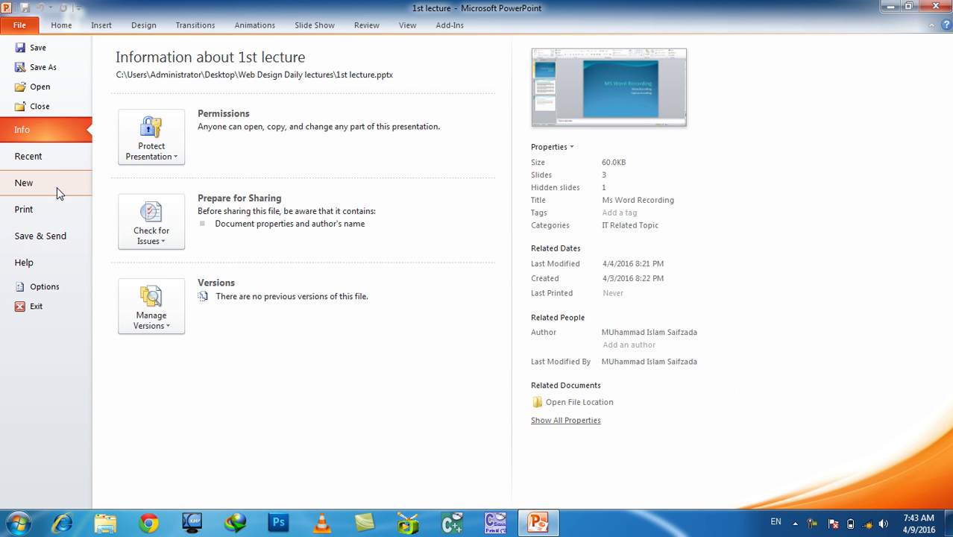
pyautogui.click(31, 184)
pyautogui.click(36, 213)
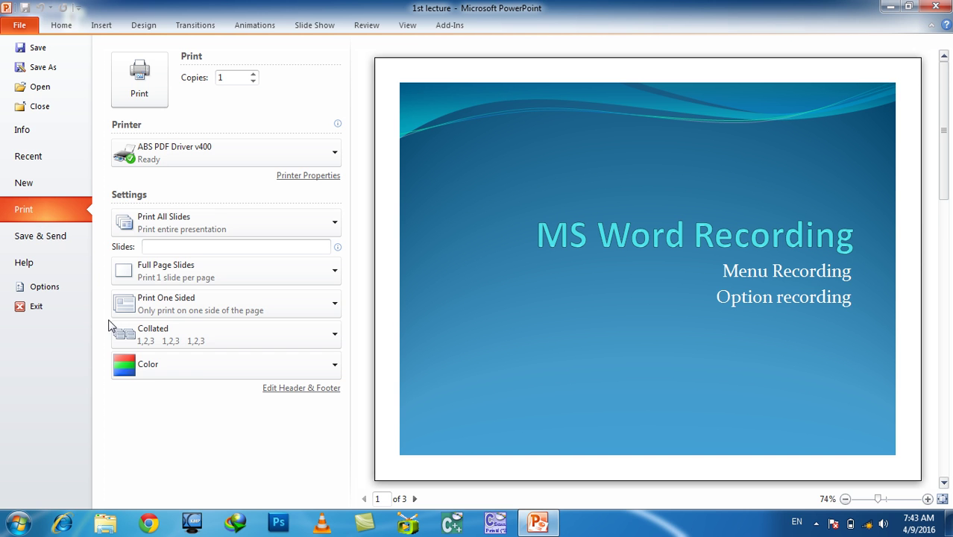
# Keep Color and the ABS PDF Driver v400 printer, and cancel Printer Properties unchanged.
pyautogui.click(226, 364)
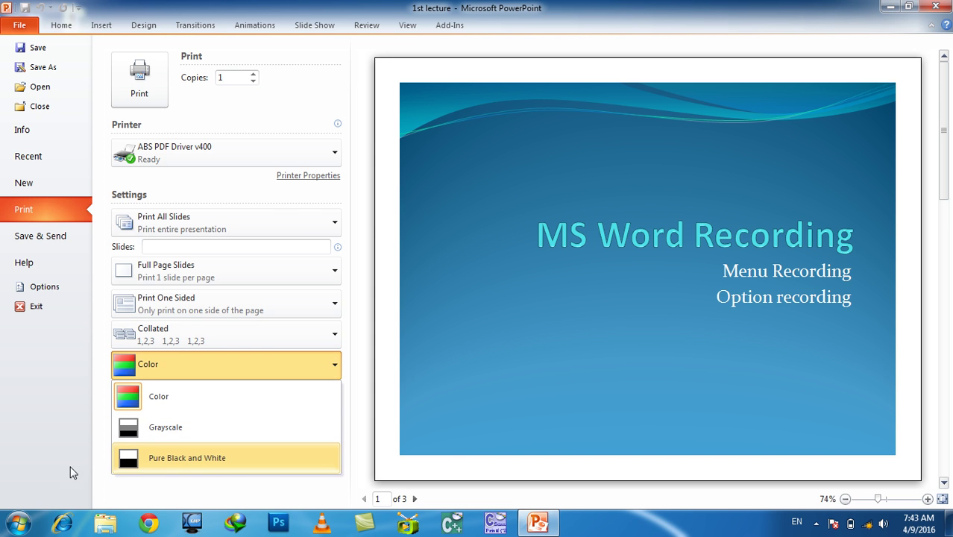
pyautogui.click(38, 456)
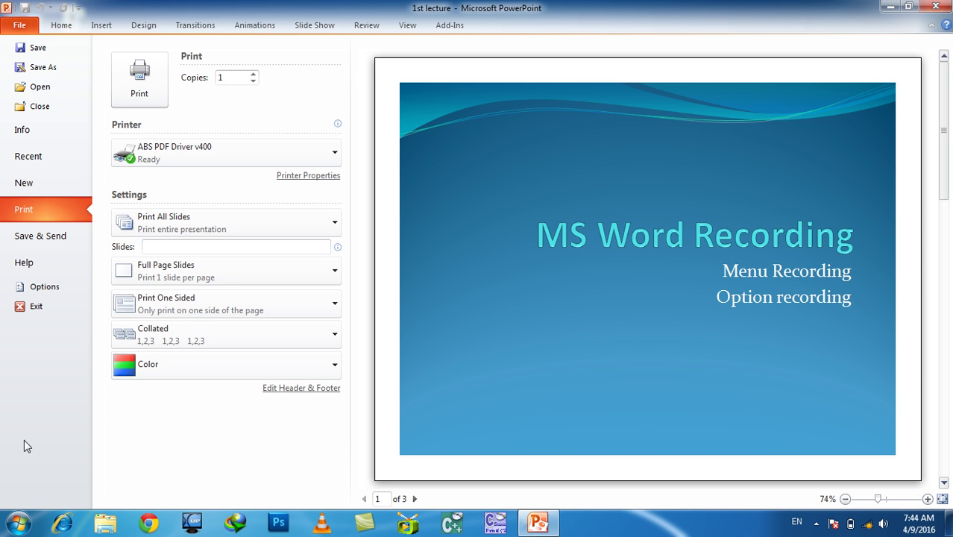
pyautogui.click(299, 154)
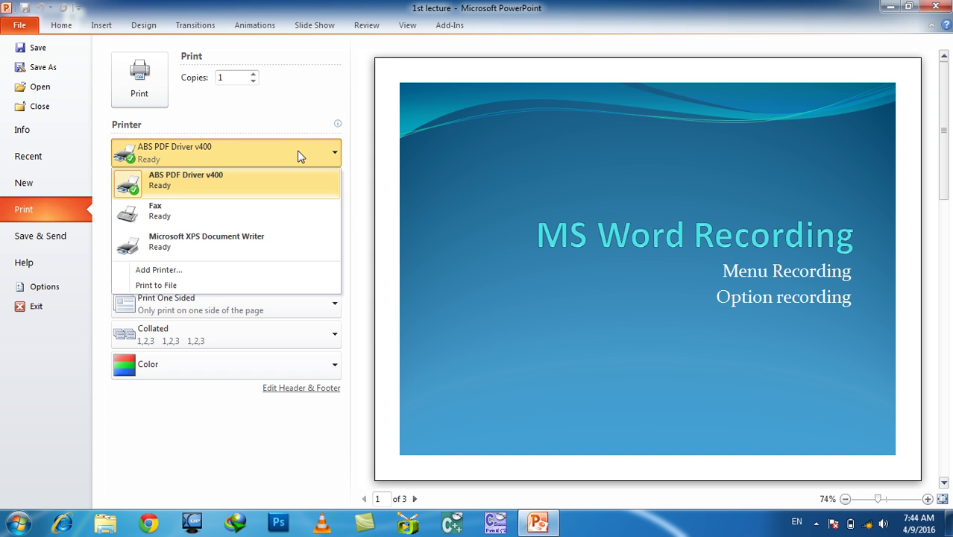
pyautogui.click(299, 154)
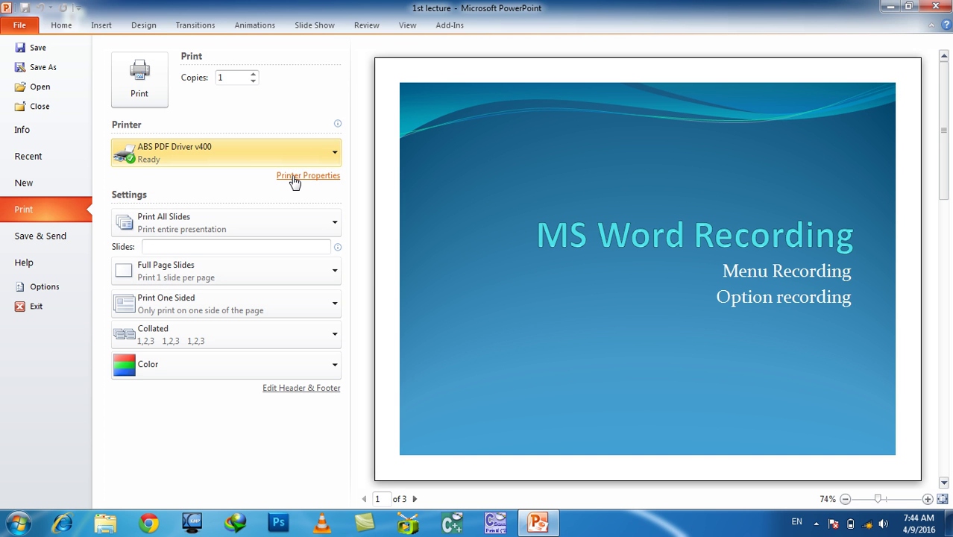
pyautogui.click(295, 179)
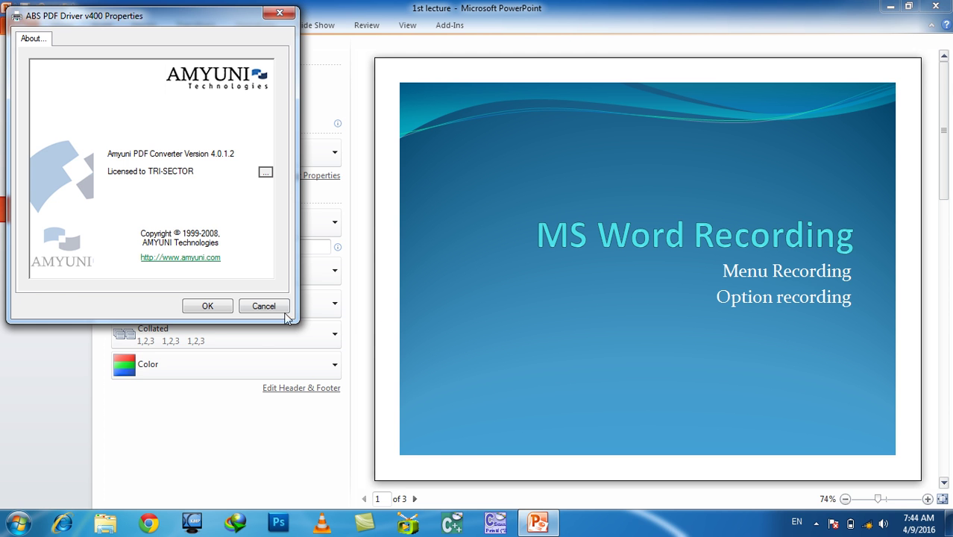
pyautogui.click(264, 306)
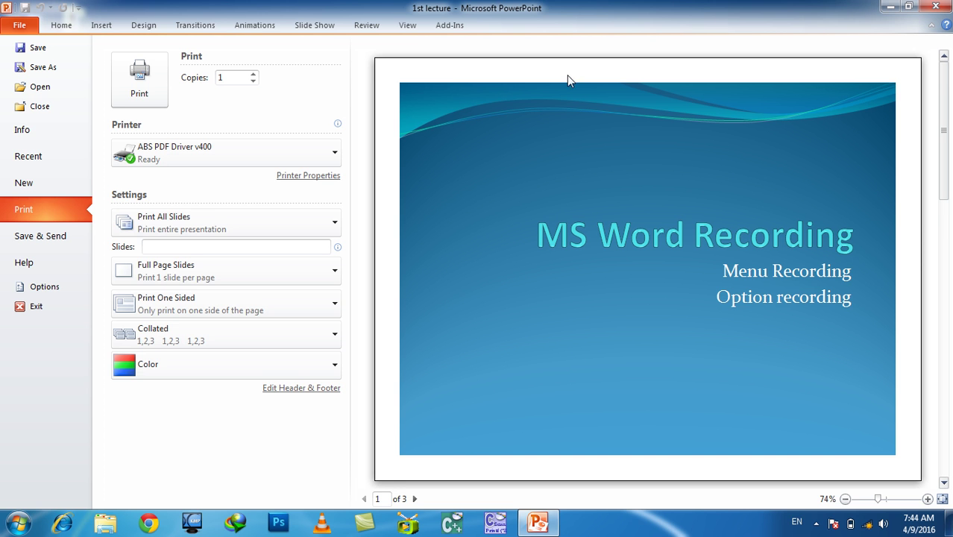
# In Header and Footer, try a fixed Saturday, April 09, 2016 date in English (U.S.).
pyautogui.click(297, 398)
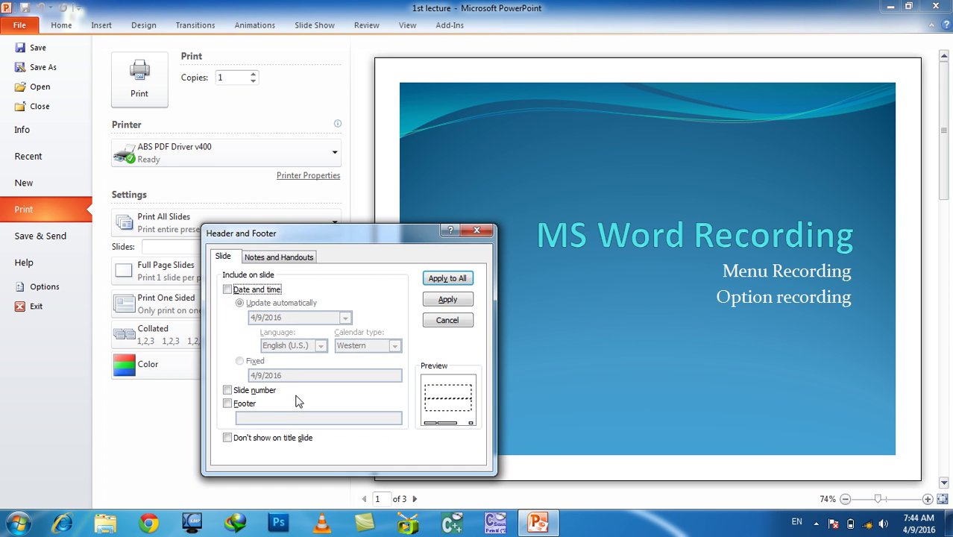
pyautogui.moveTo(382, 234); pyautogui.dragTo(399, 78)
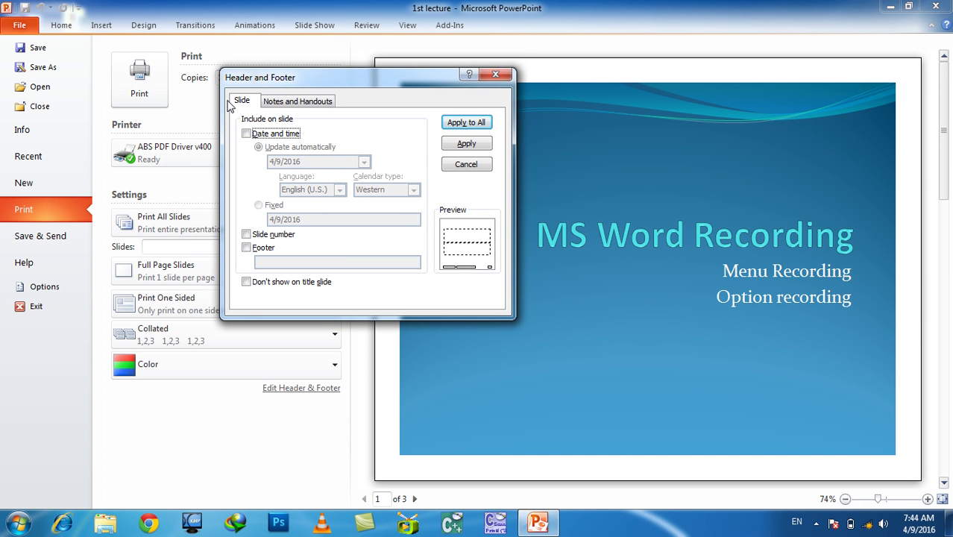
pyautogui.click(262, 136)
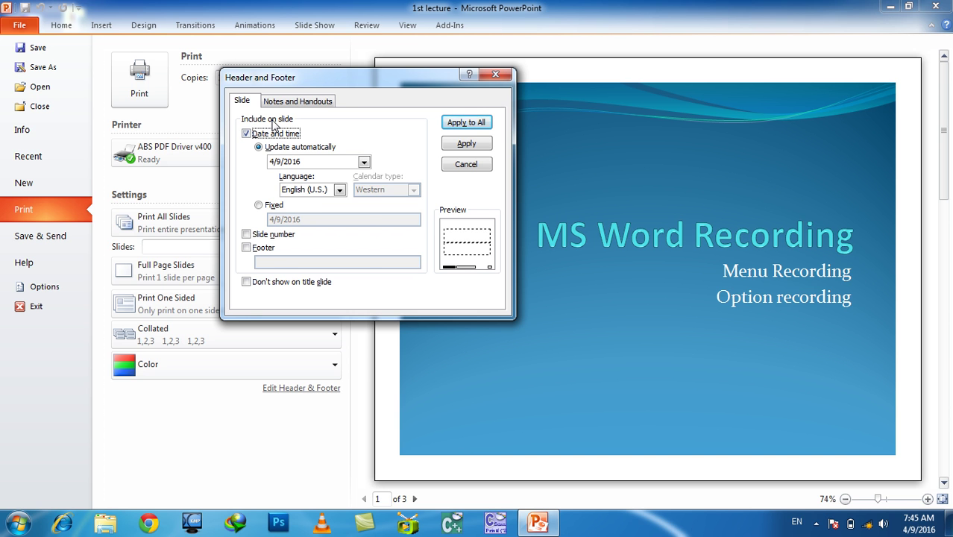
pyautogui.click(310, 164)
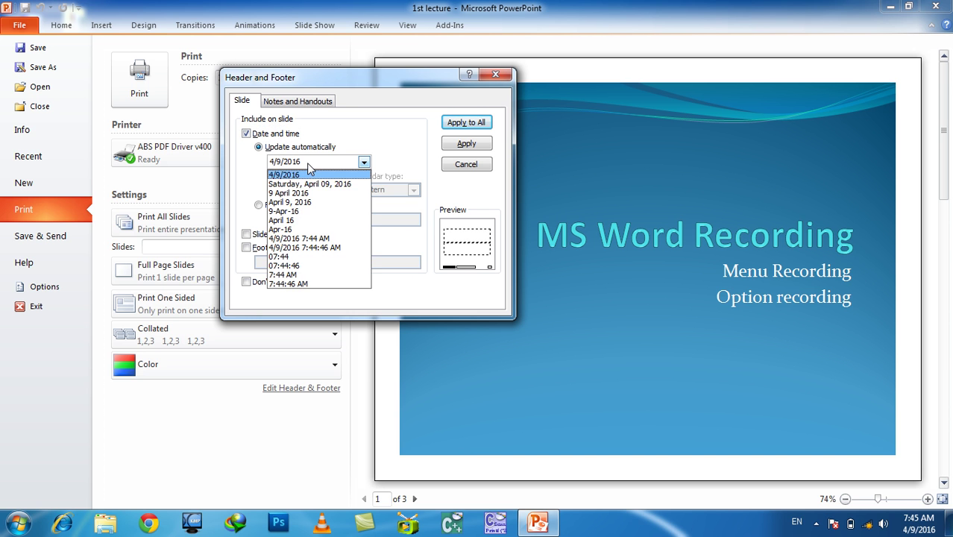
pyautogui.click(310, 183)
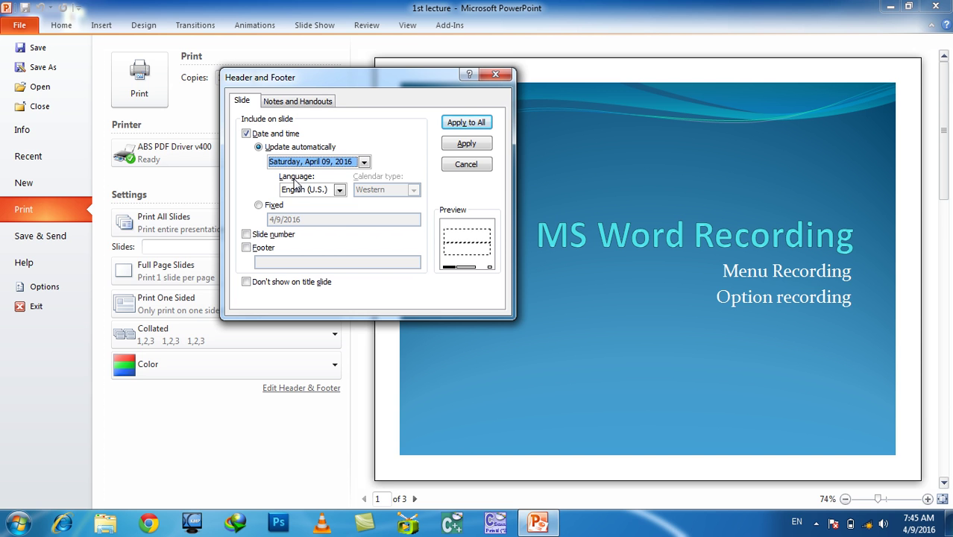
pyautogui.click(292, 189)
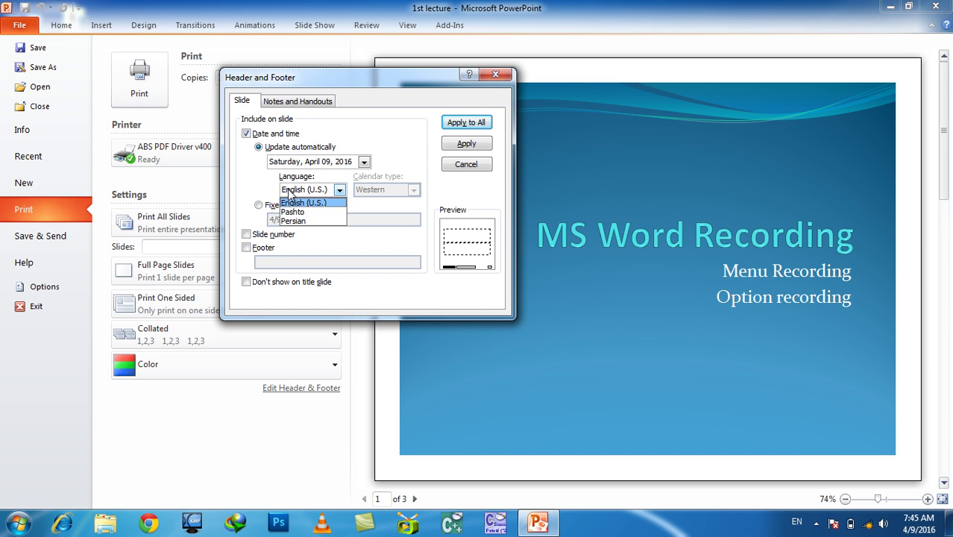
pyautogui.click(291, 191)
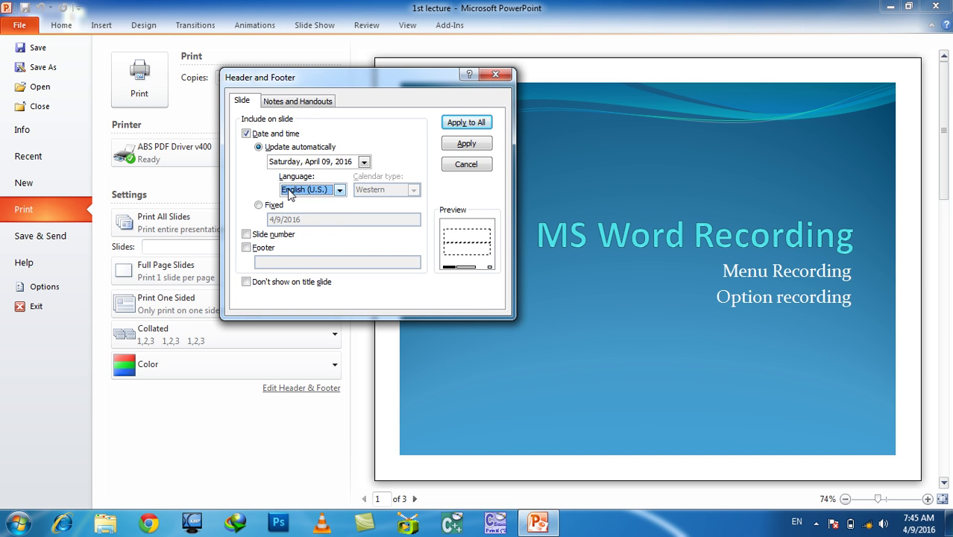
pyautogui.click(273, 206)
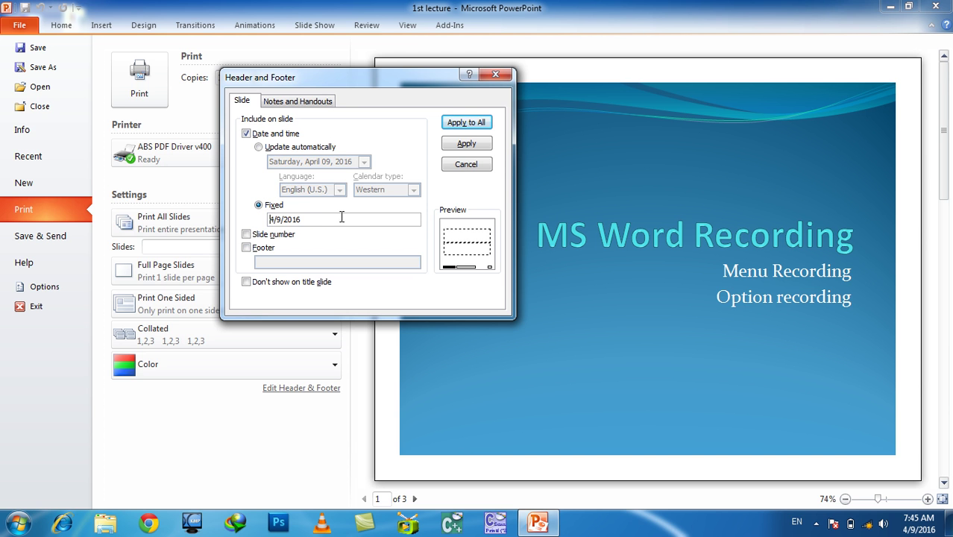
# Turn the date off and slide numbers on, applied to all slides.
pyautogui.click(261, 135)
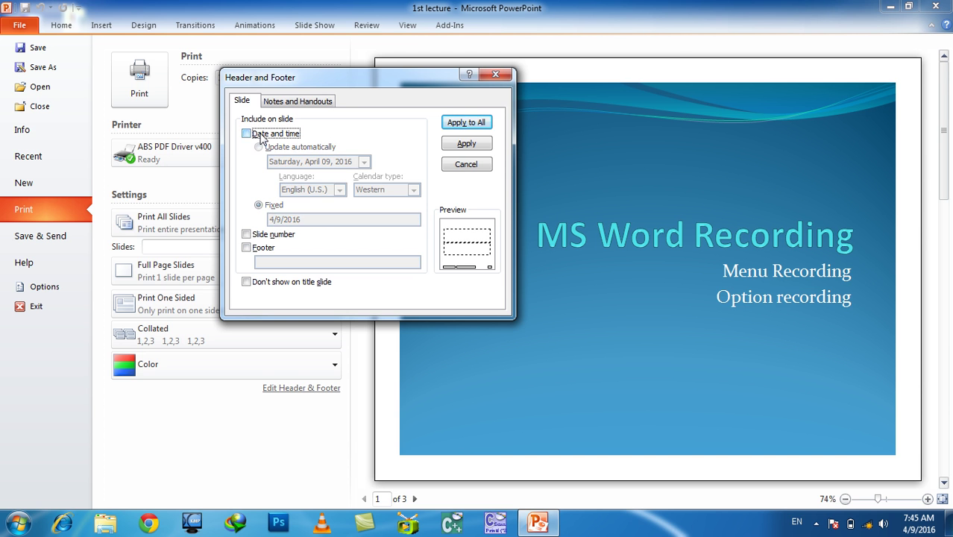
pyautogui.click(260, 236)
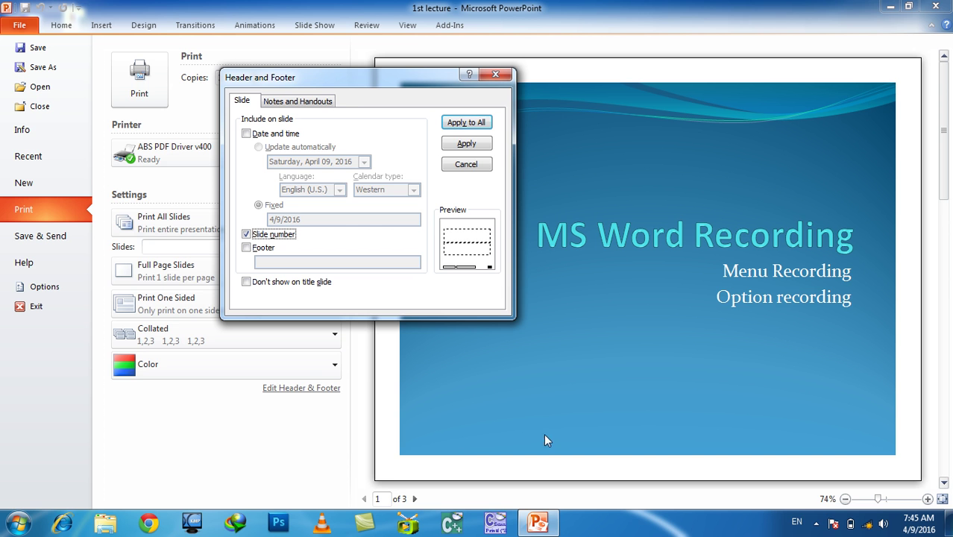
pyautogui.click(464, 123)
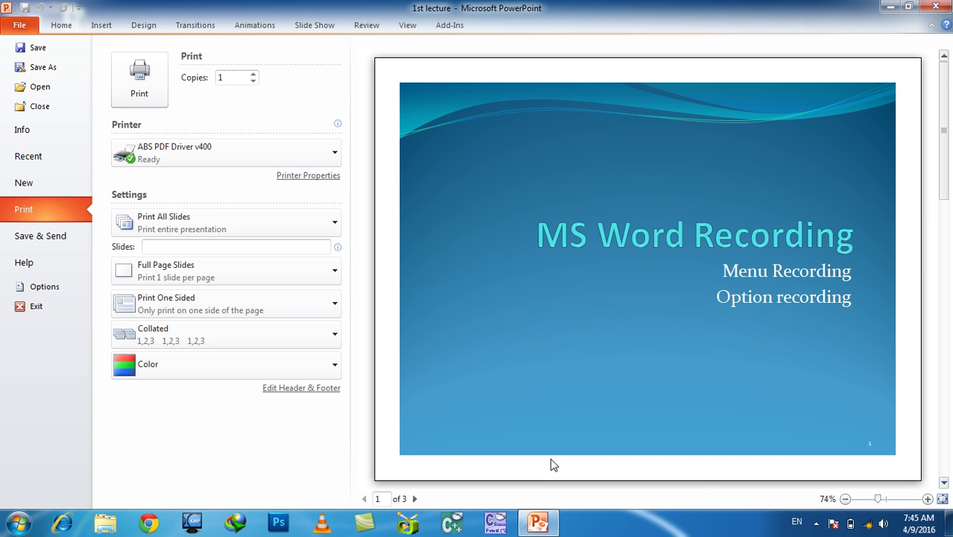
# Apply an auto-updating date in Saturday, April 09, 2016 format to all slides.
pyautogui.click(333, 389)
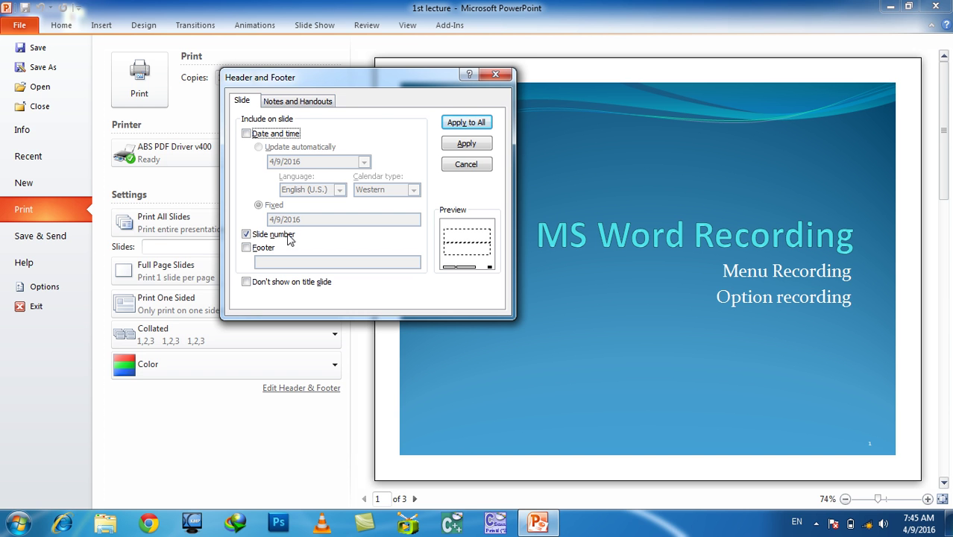
pyautogui.click(287, 102)
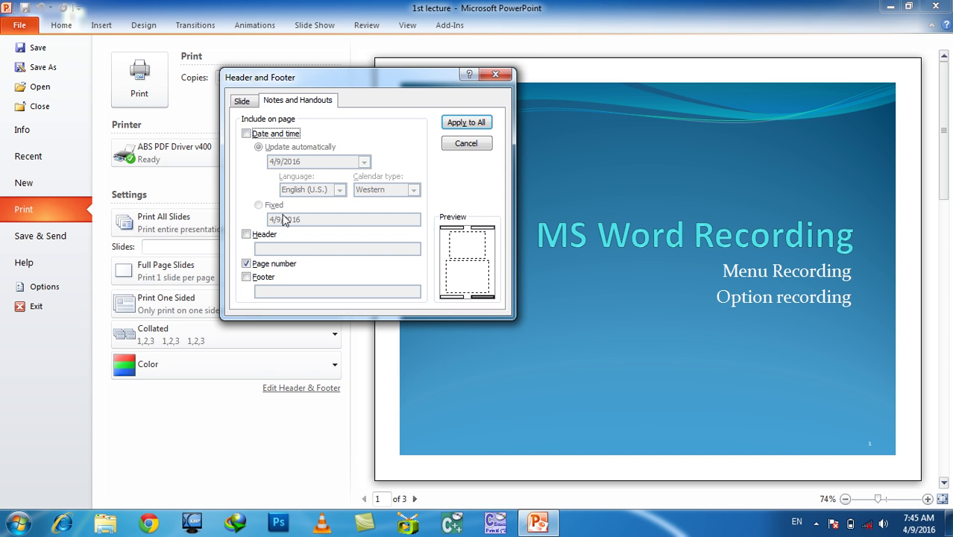
pyautogui.click(243, 106)
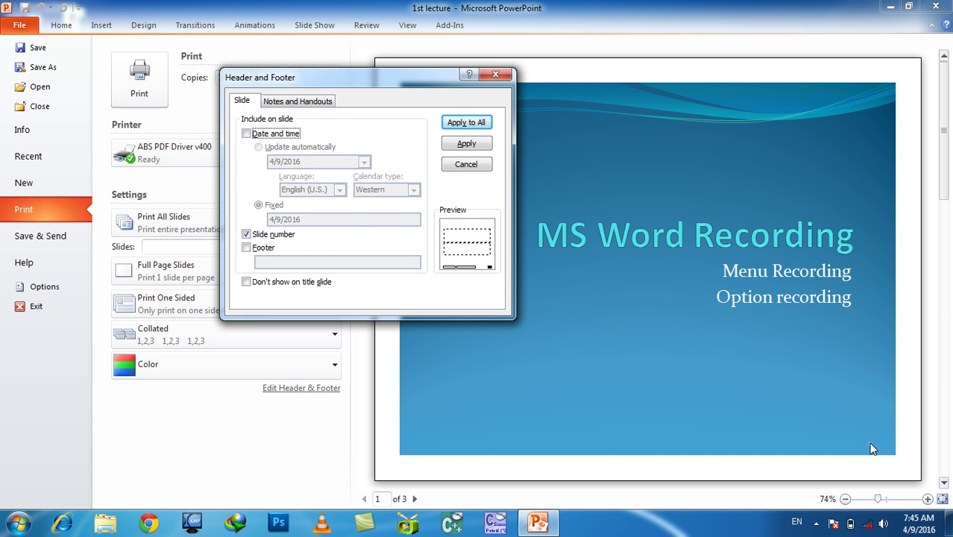
pyautogui.click(274, 134)
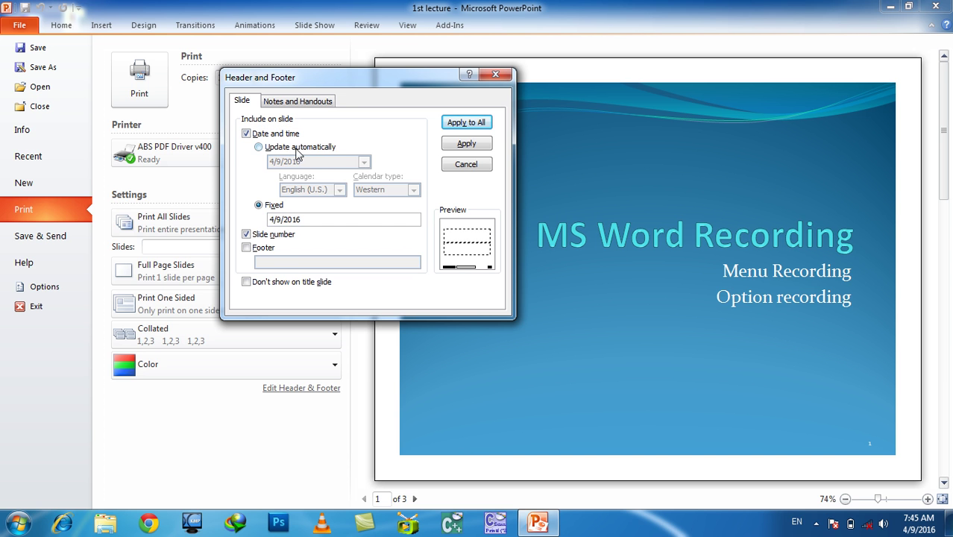
pyautogui.click(300, 148)
pyautogui.click(364, 162)
pyautogui.click(321, 184)
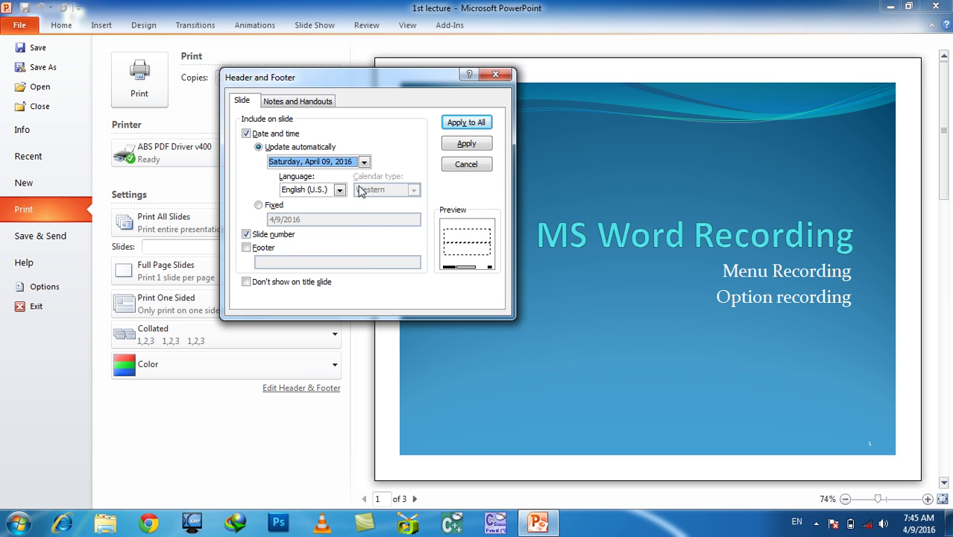
pyautogui.click(464, 125)
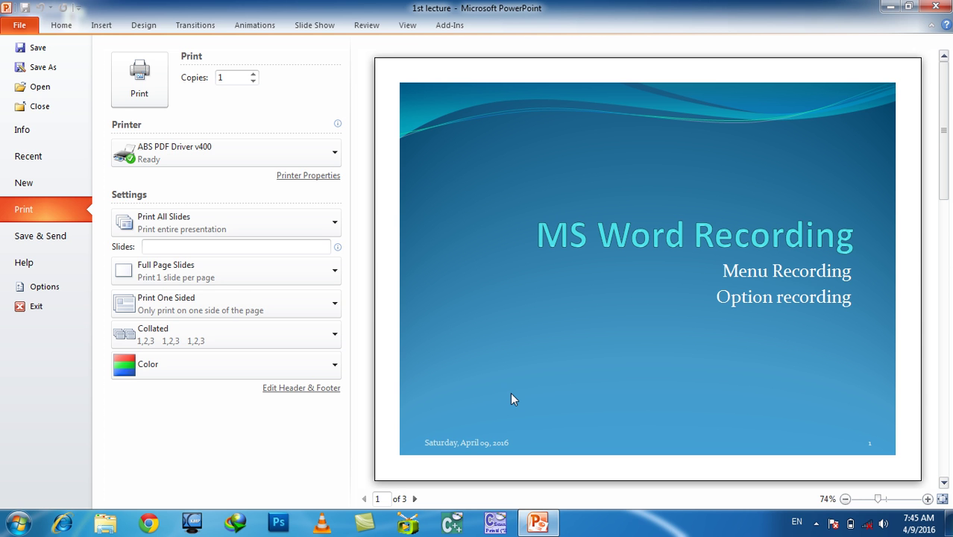
# Add a footer reading 'Edited by:' plus the editor's name to every slide.
pyautogui.click(318, 389)
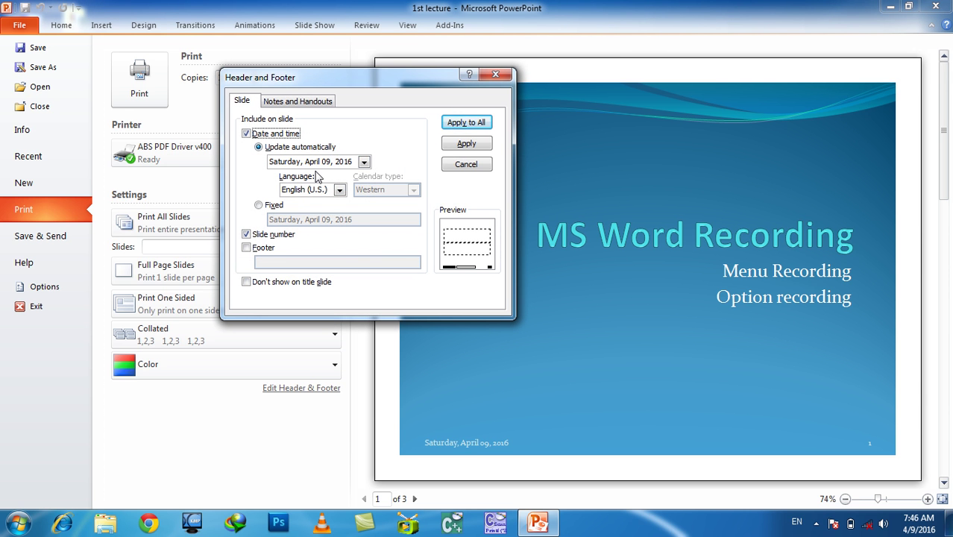
pyautogui.click(260, 249)
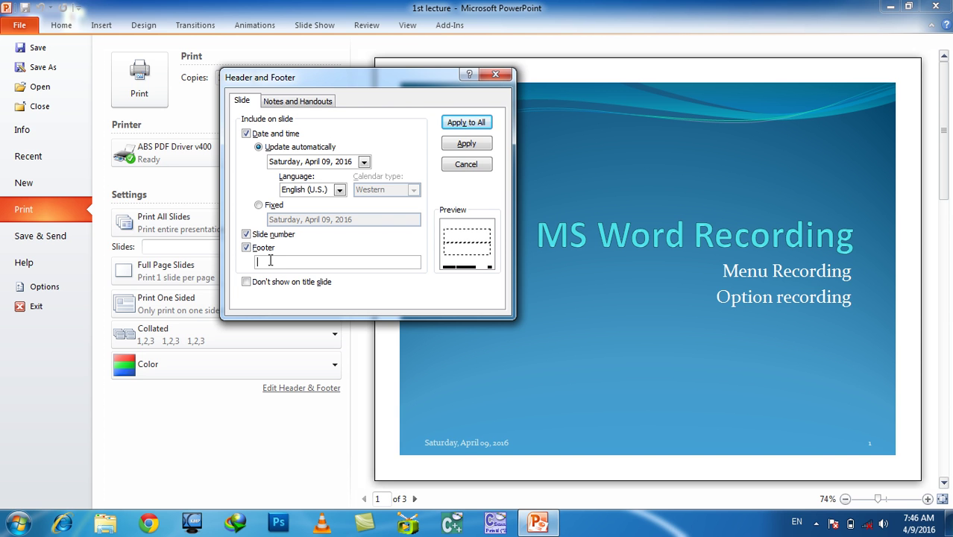
pyautogui.write('Edited by:')
pyautogui.write('Muhammad IslamSaifzada')
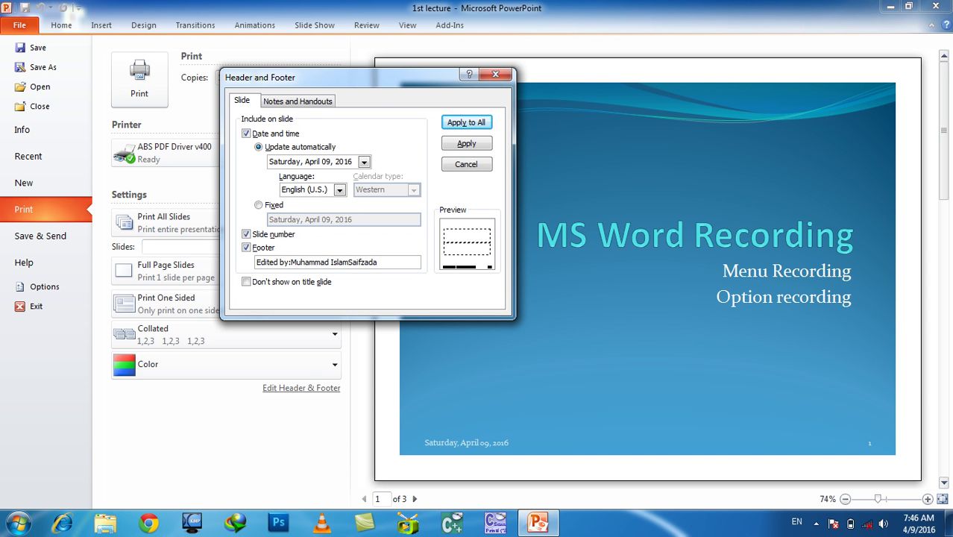
pyautogui.click(348, 262)
pyautogui.click(462, 122)
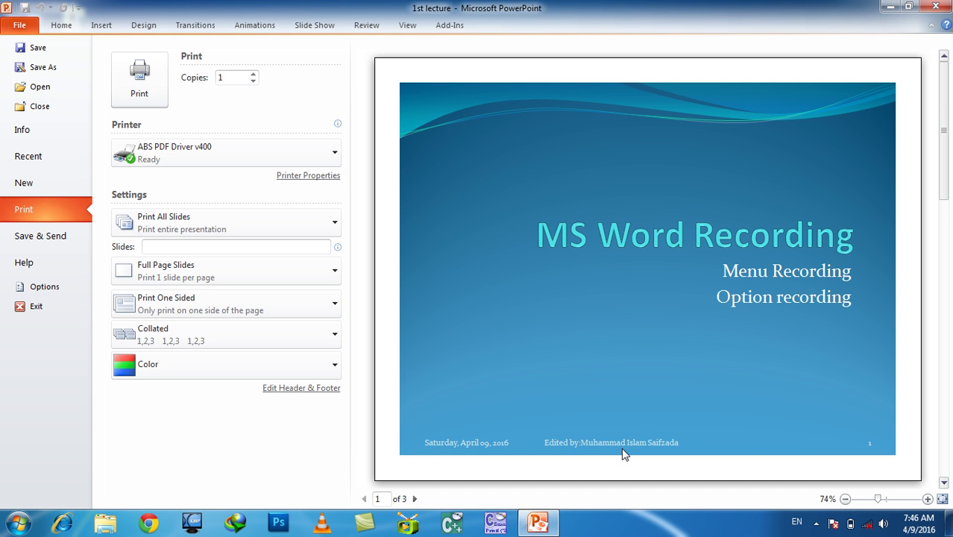
# Hide the date, footer and number on the title slide, then return to editing.
pyautogui.click(293, 391)
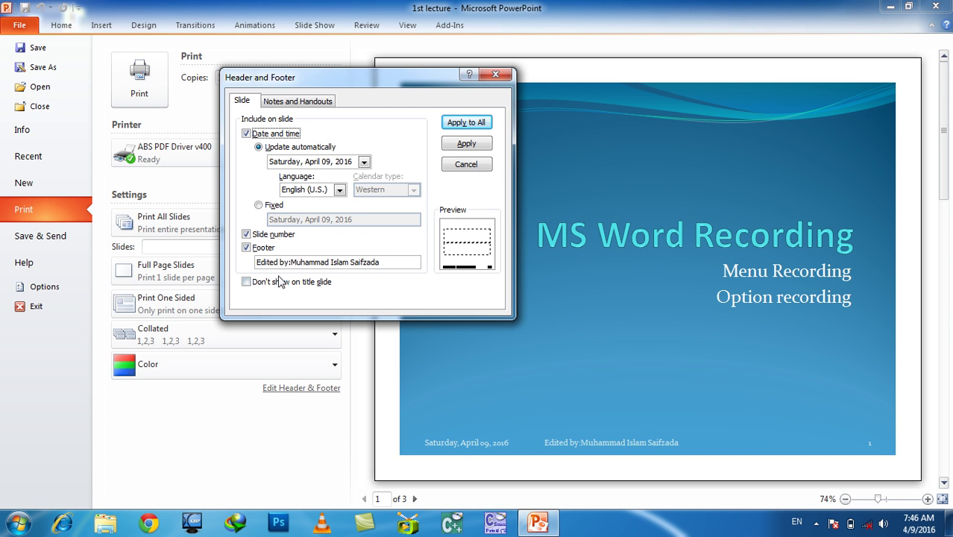
pyautogui.click(300, 284)
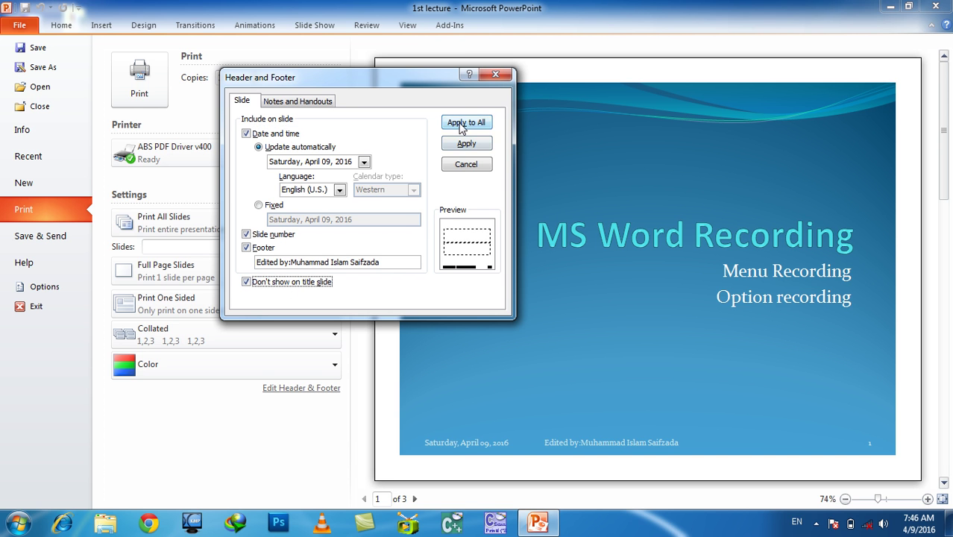
pyautogui.click(465, 123)
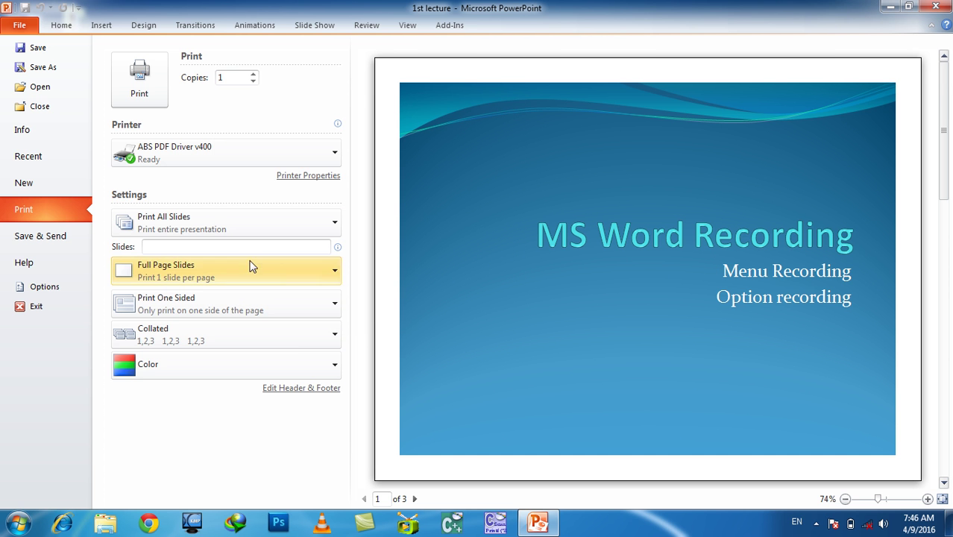
pyautogui.click(22, 28)
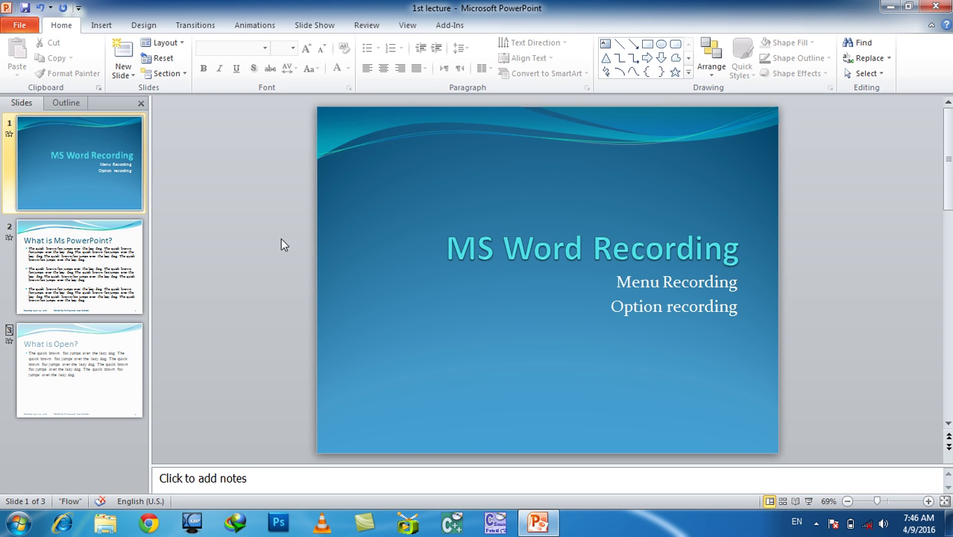
# Select slide 2 and open Header and Footer from the Print page.
pyautogui.click(68, 261)
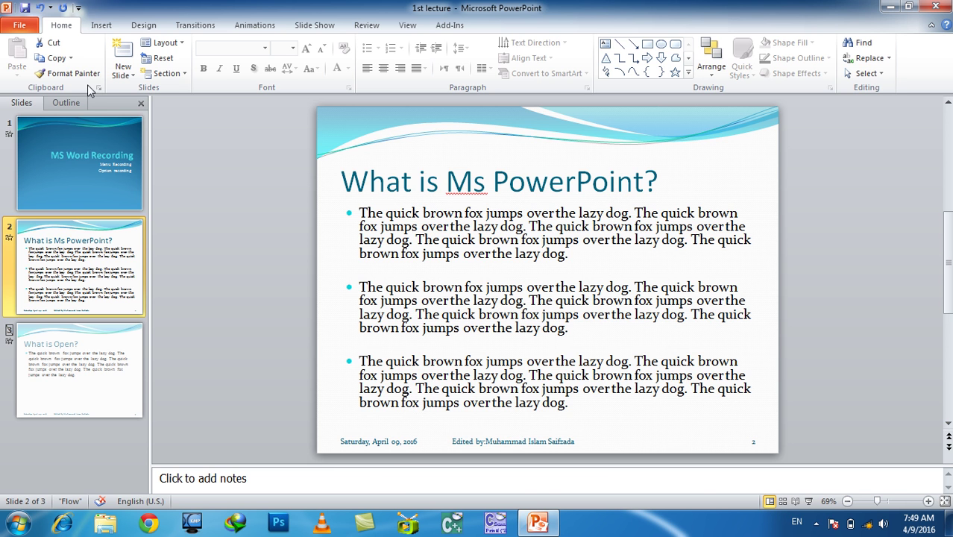
pyautogui.click(8, 28)
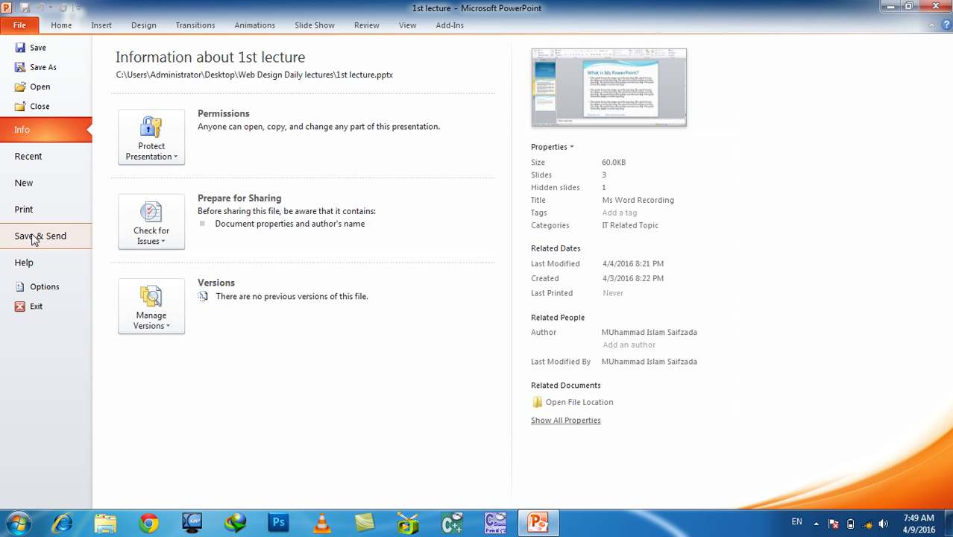
pyautogui.click(19, 209)
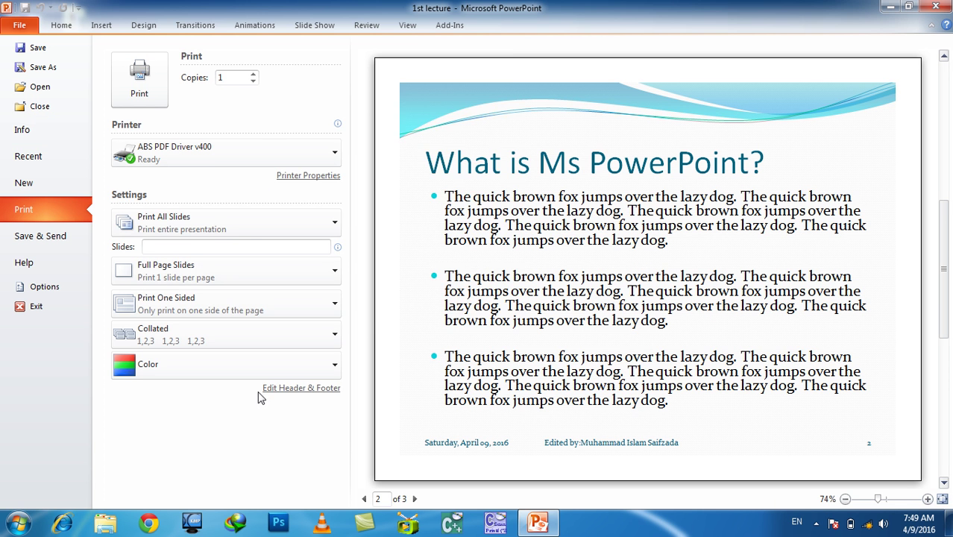
pyautogui.click(287, 389)
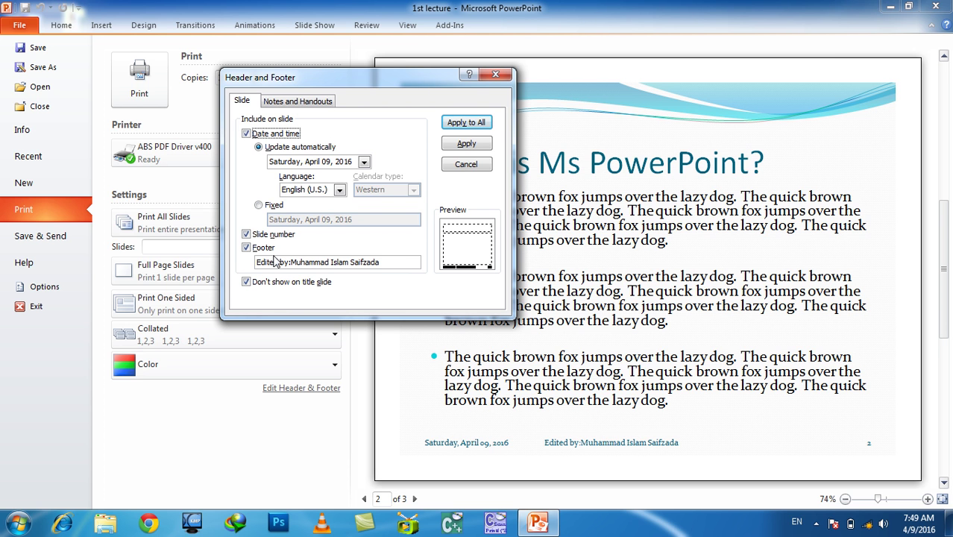
# Show the footer details on the title slide again for all slides, then view slide 1.
pyautogui.moveTo(388, 261); pyautogui.dragTo(229, 263)
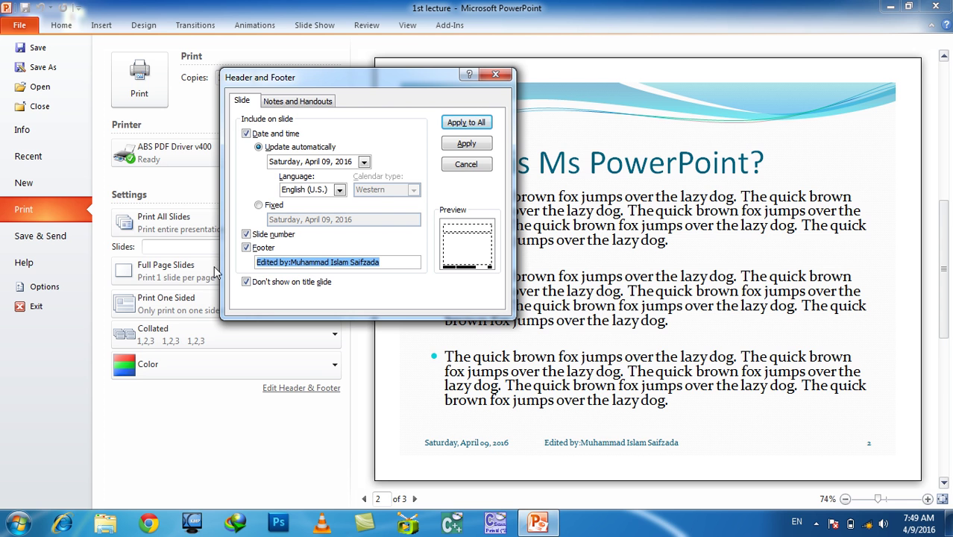
pyautogui.click(263, 286)
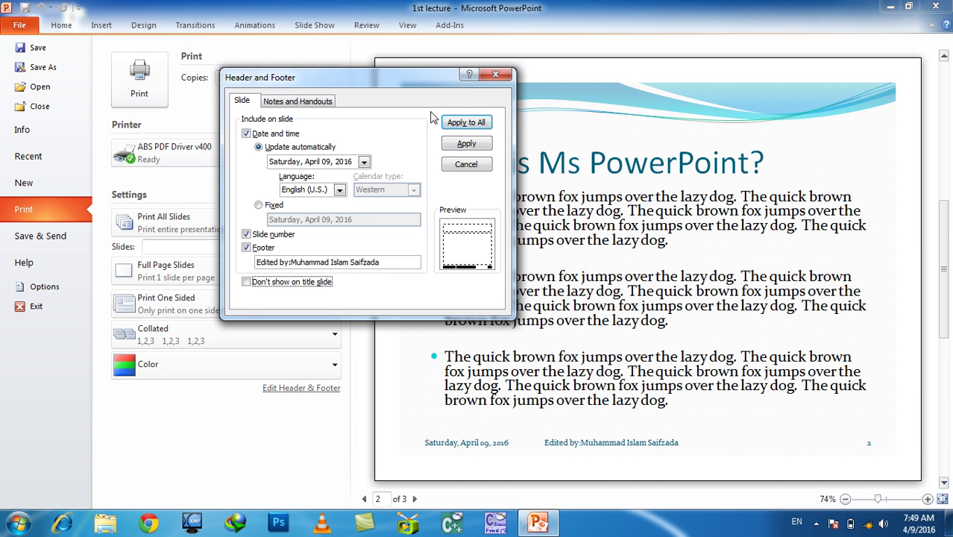
pyautogui.click(457, 124)
pyautogui.click(13, 30)
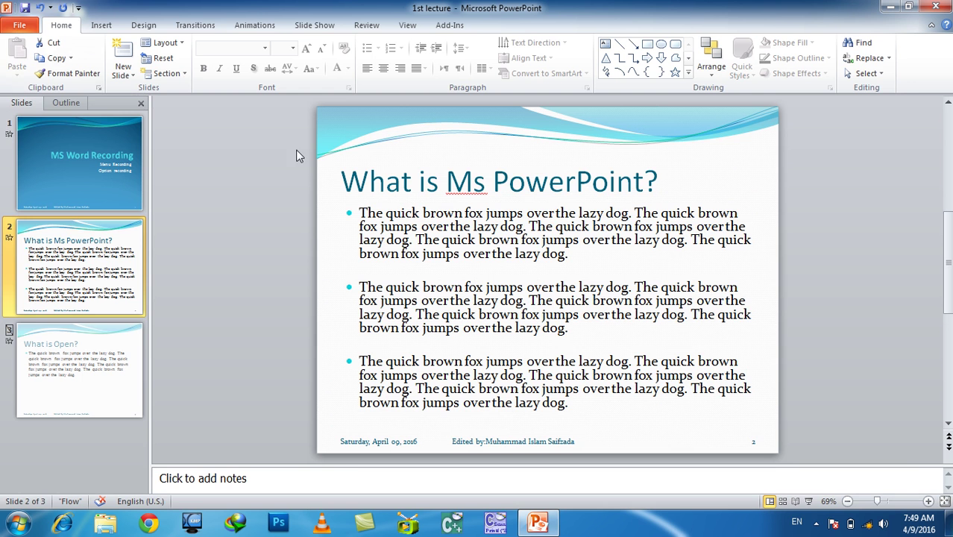
pyautogui.click(83, 131)
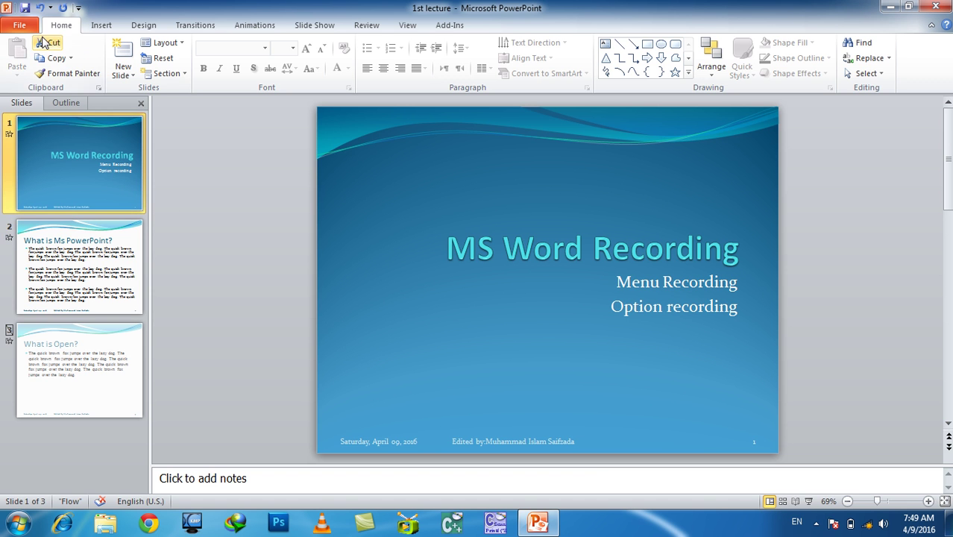
# Add an auto-updating 4/9/2016 date to all notes and handouts pages, then reopen Header and Footer.
pyautogui.click(19, 24)
pyautogui.click(62, 237)
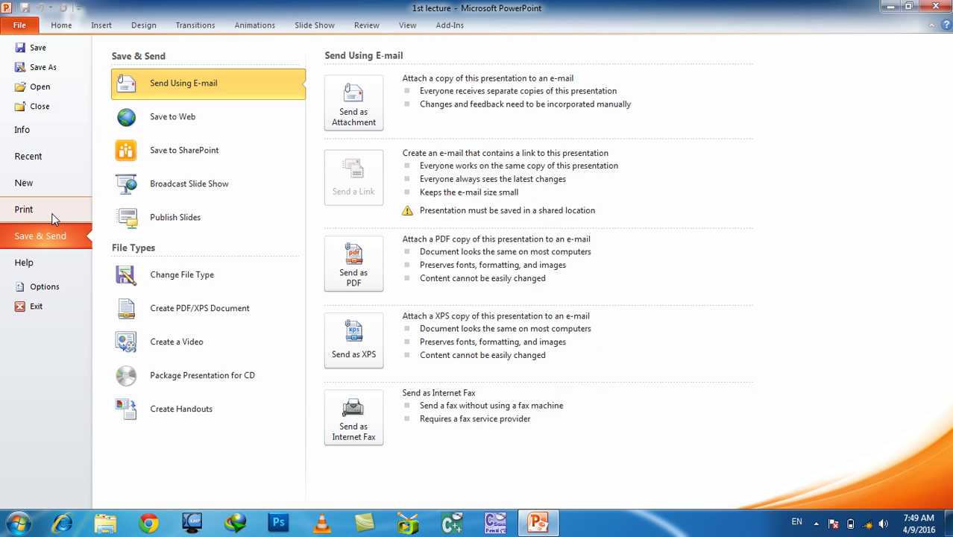
pyautogui.click(60, 211)
pyautogui.click(279, 389)
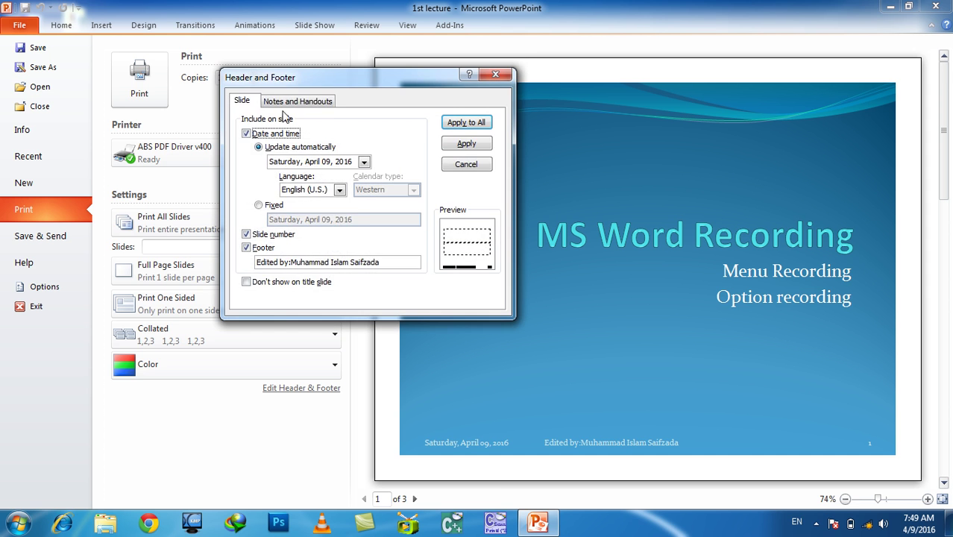
pyautogui.click(287, 102)
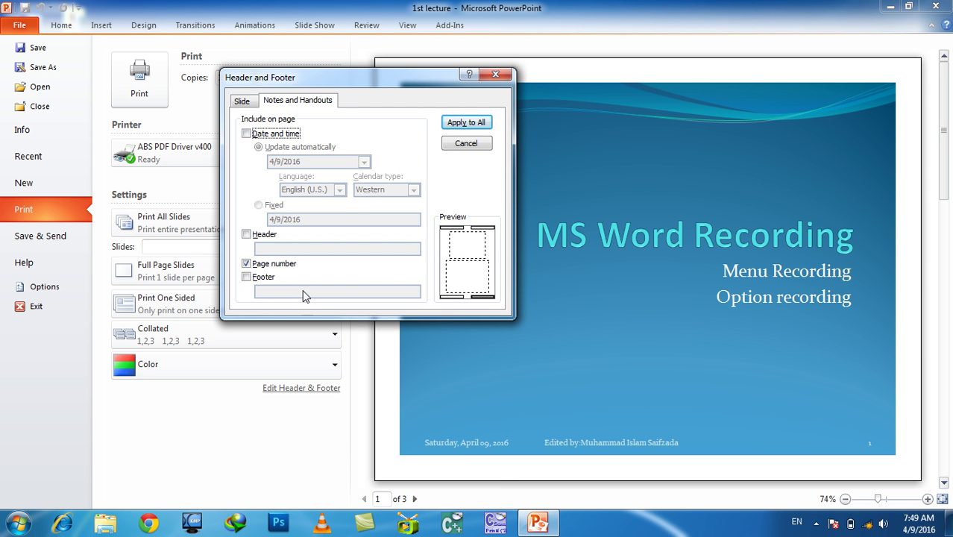
pyautogui.click(272, 135)
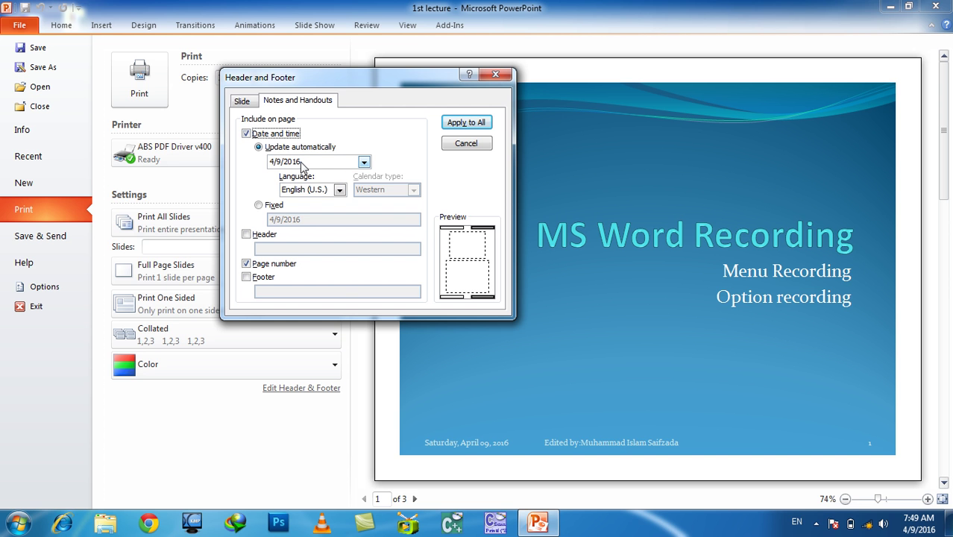
pyautogui.click(475, 123)
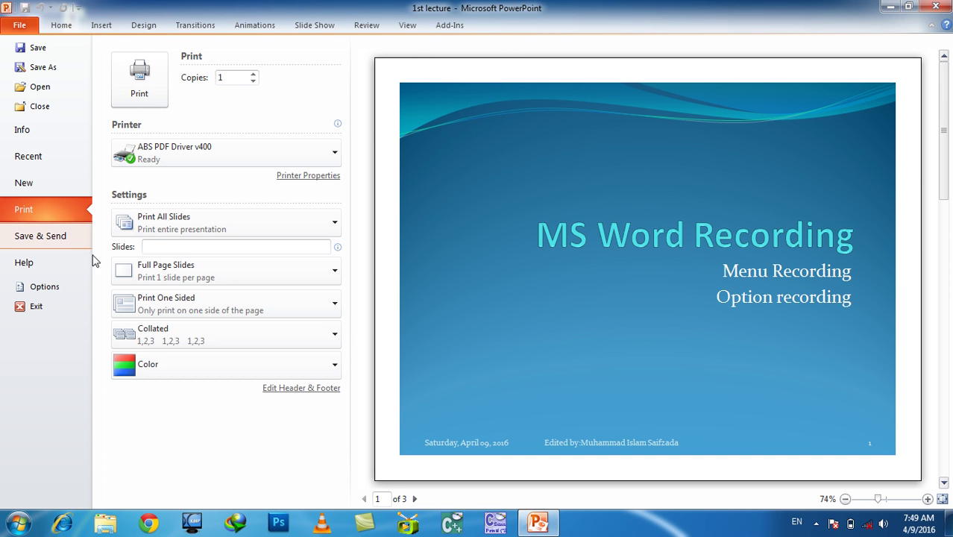
pyautogui.click(317, 387)
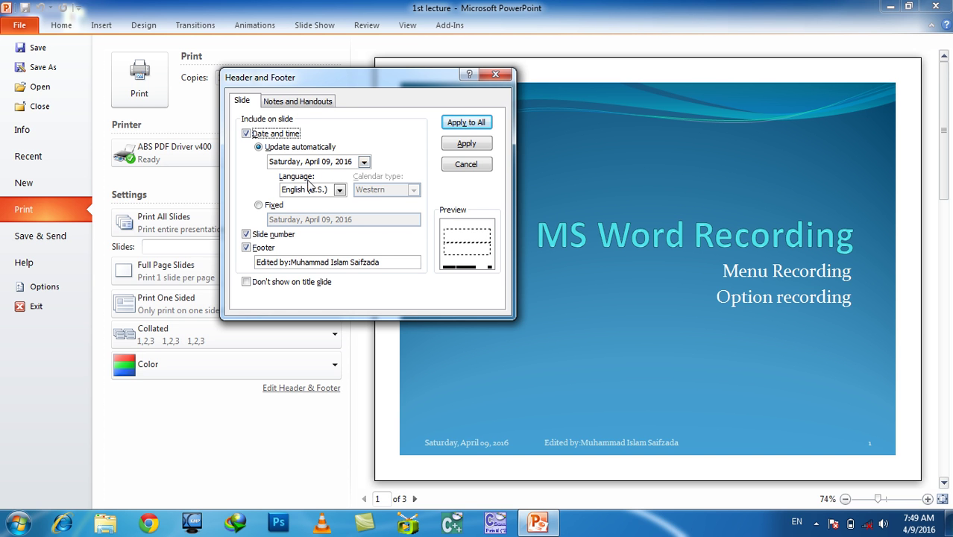
# Toggle the fixed date, slide number and date options on the Slide settings.
pyautogui.click(266, 206)
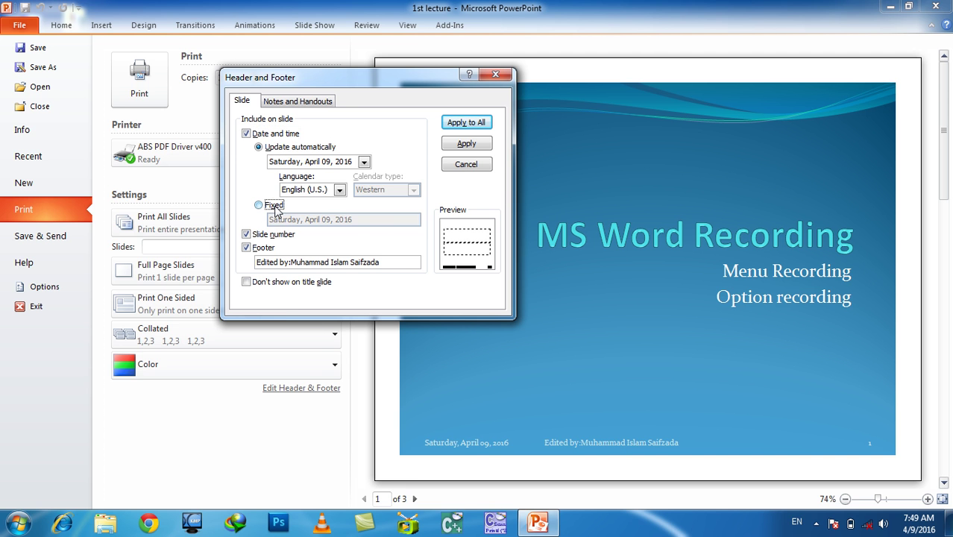
pyautogui.moveTo(337, 219); pyautogui.dragTo(243, 212)
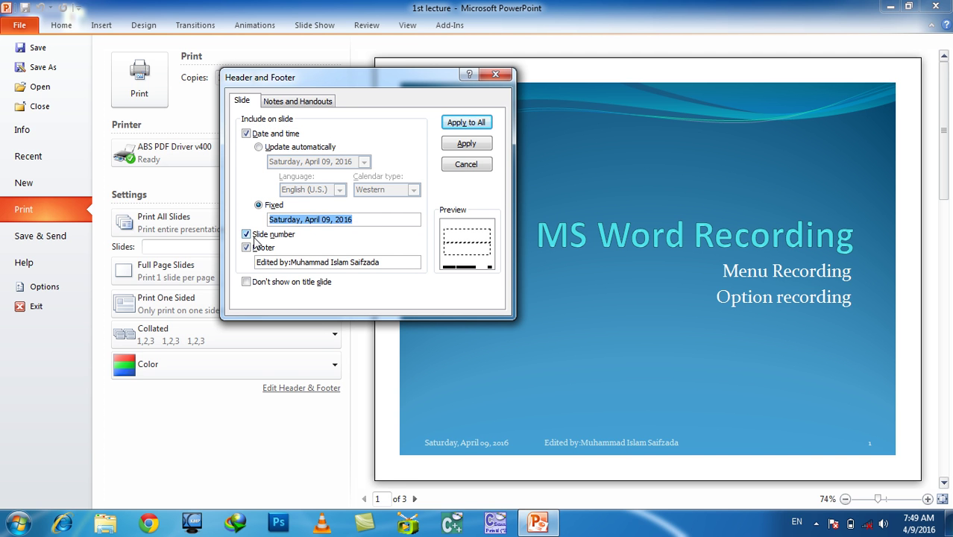
pyautogui.click(255, 236)
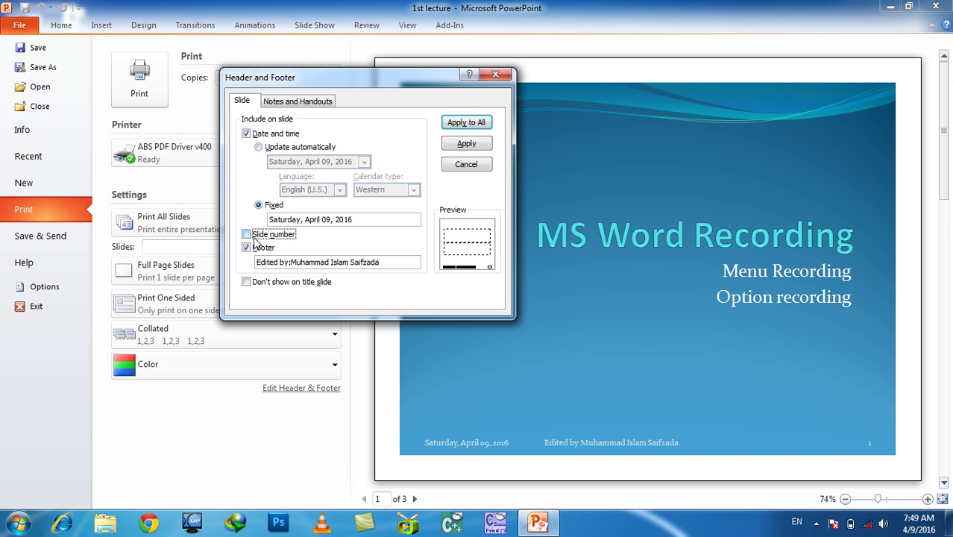
pyautogui.click(248, 134)
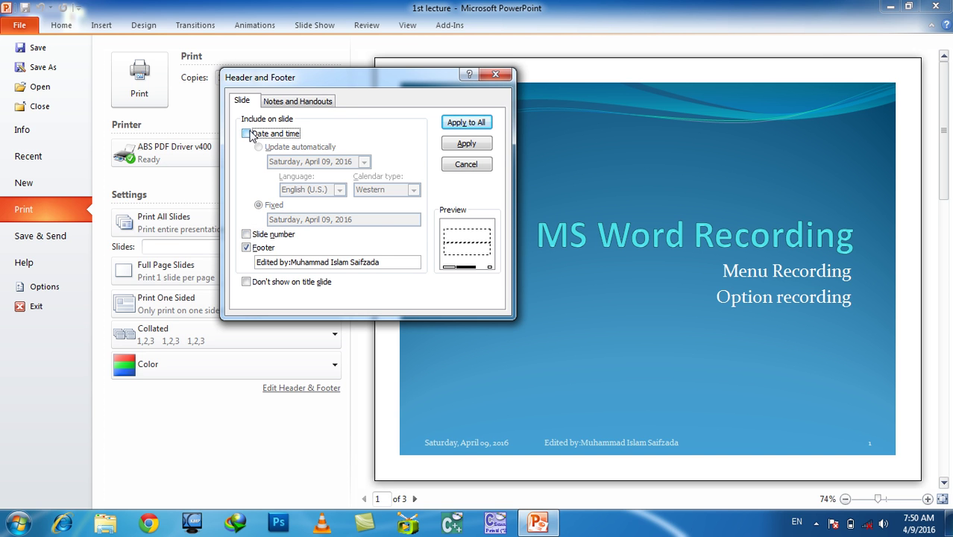
pyautogui.click(248, 134)
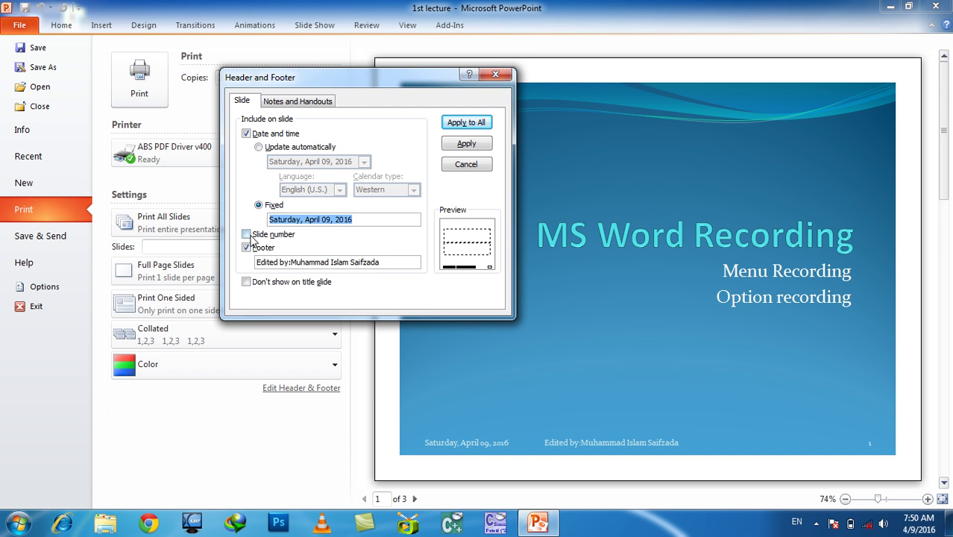
pyautogui.click(249, 236)
# Give notes and handouts a fixed 4/9/2016 date and an author-credit header for all pages.
pyautogui.click(293, 108)
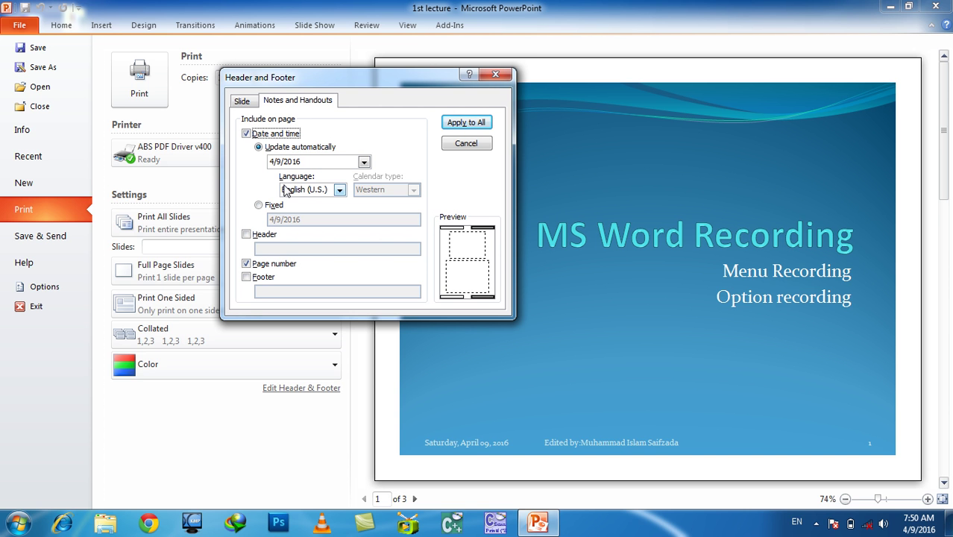
pyautogui.click(273, 209)
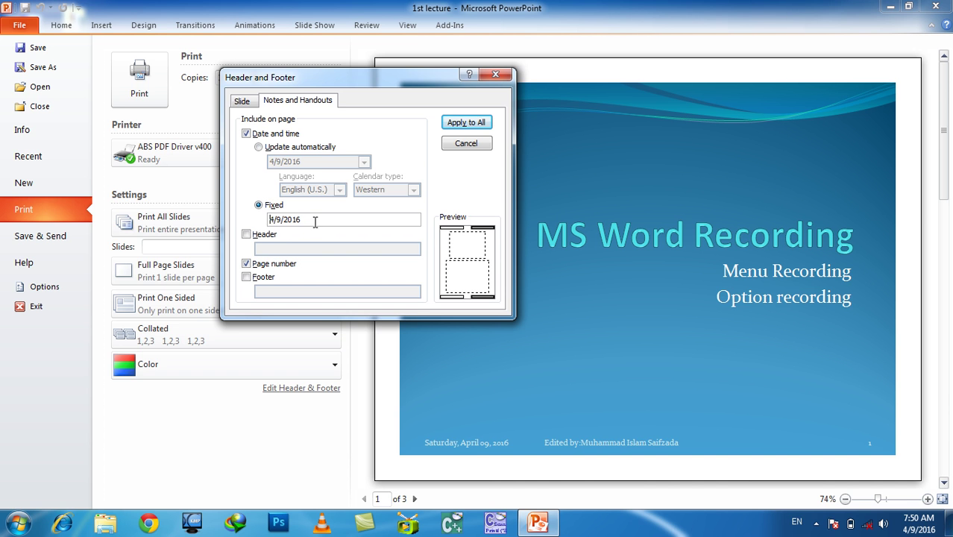
pyautogui.click(269, 235)
pyautogui.write('By Khan')
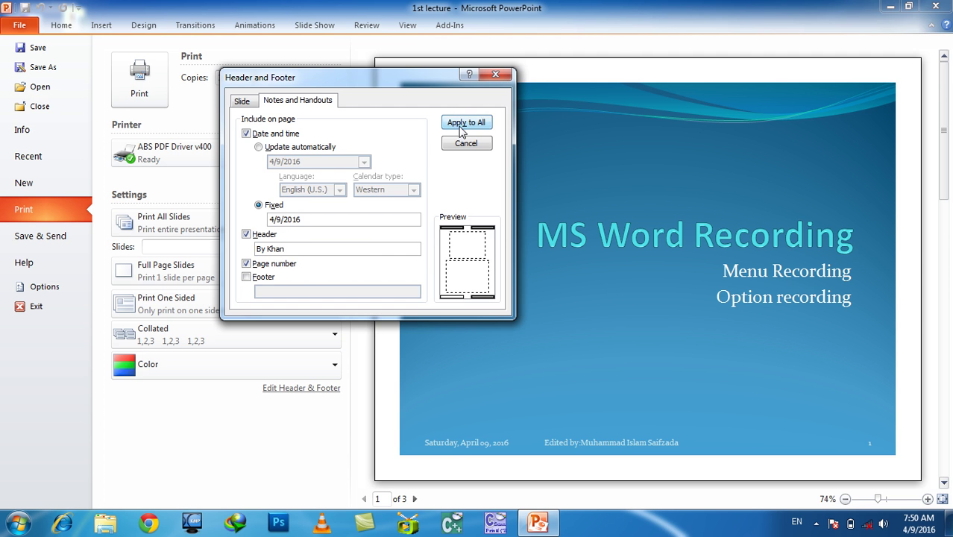
pyautogui.click(463, 125)
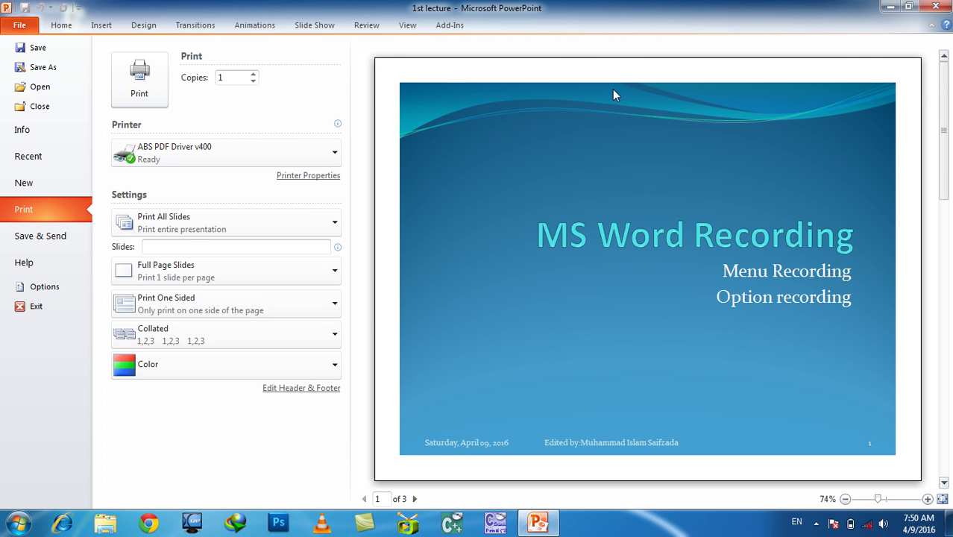
# View slide 2 in the Notes Page layout.
pyautogui.press('Escape')
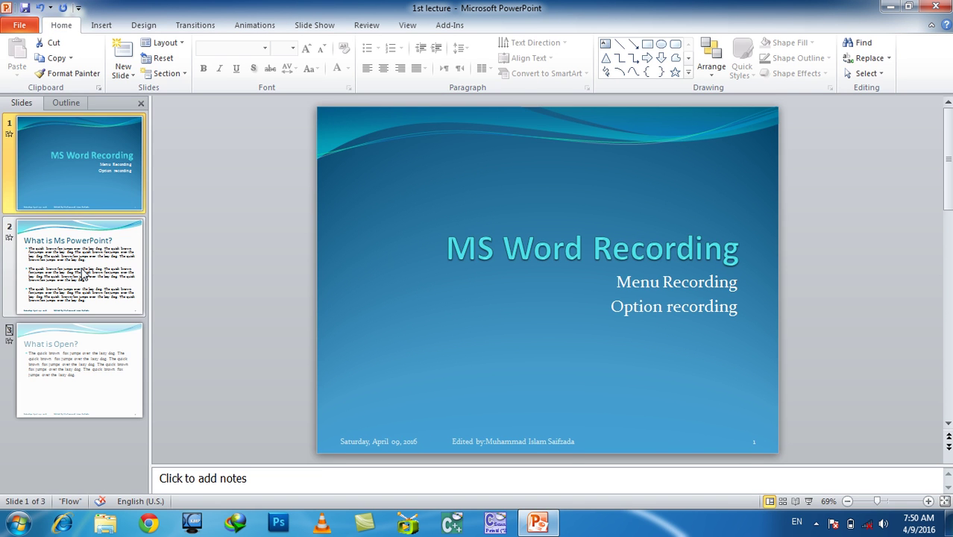
pyautogui.click(85, 275)
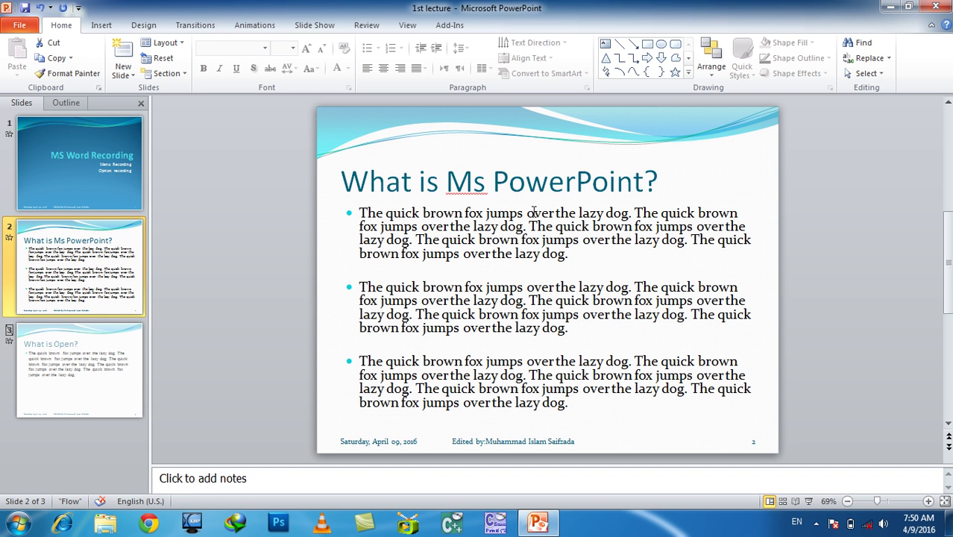
pyautogui.click(407, 26)
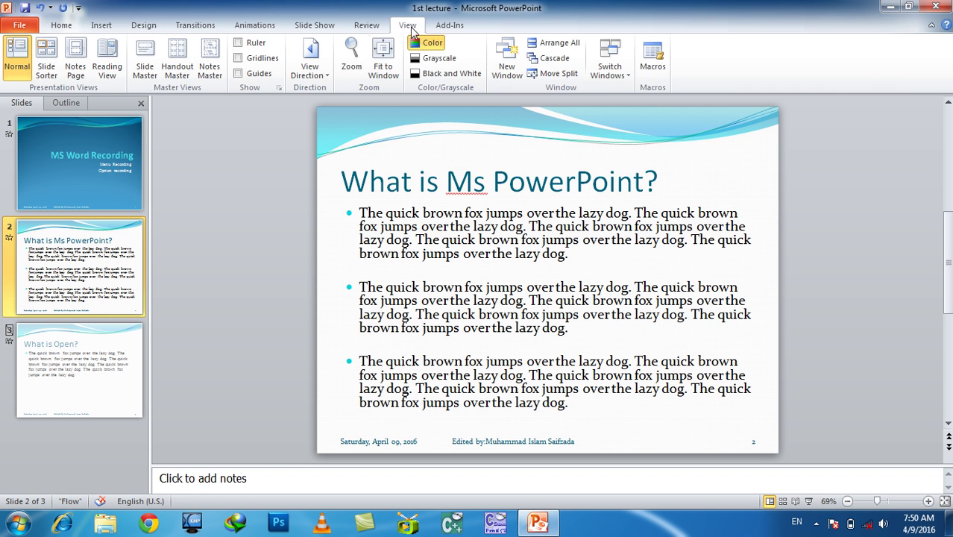
pyautogui.click(82, 52)
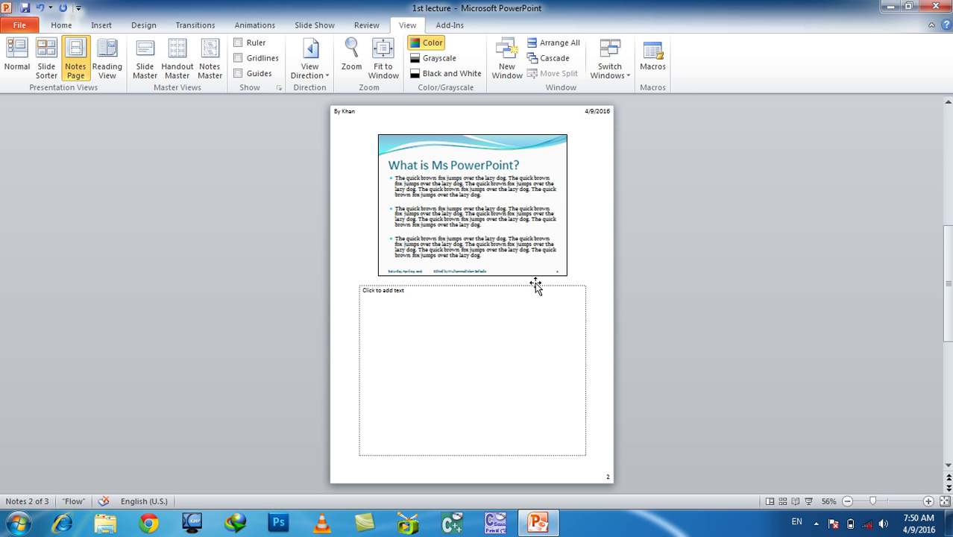
# Open and close PowerPoint Options unchanged, then bring up the print preview.
pyautogui.click(20, 25)
pyautogui.click(74, 283)
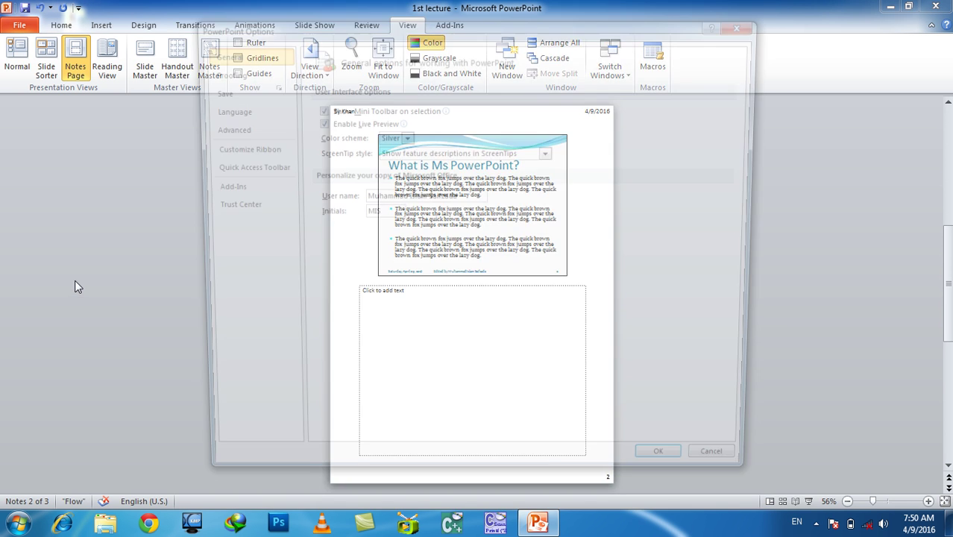
pyautogui.click(23, 24)
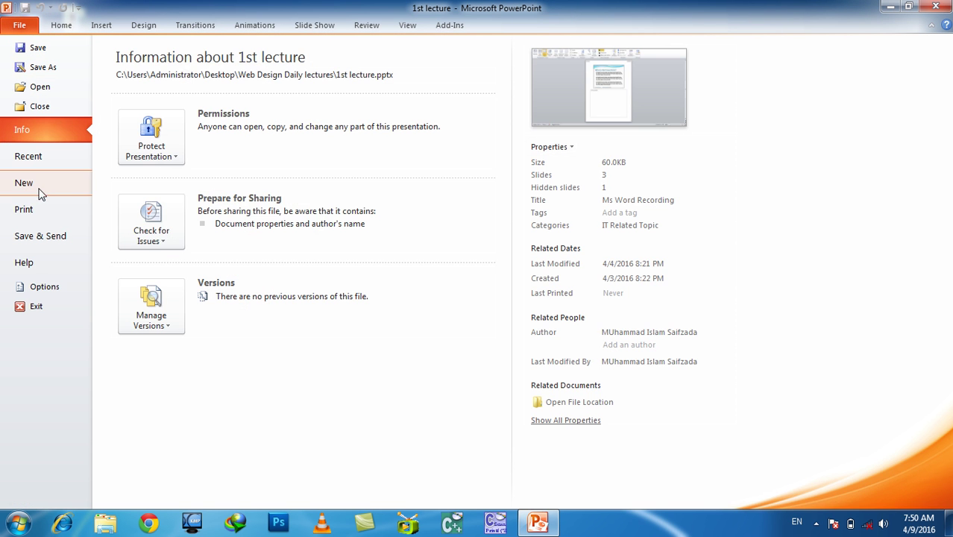
pyautogui.click(31, 206)
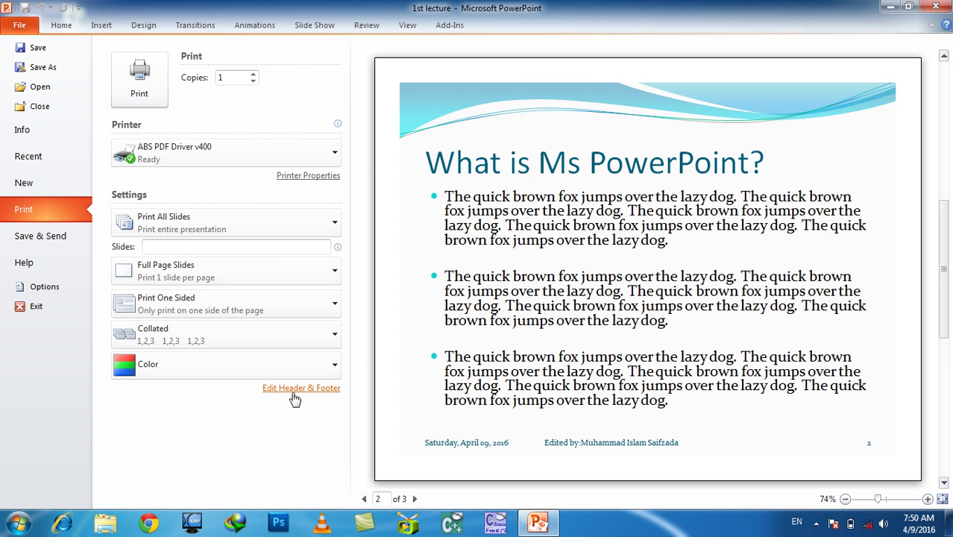
# Remove the date and slide number from all slides, keeping the footer text, then open Save & Send.
pyautogui.click(295, 389)
pyautogui.click(248, 135)
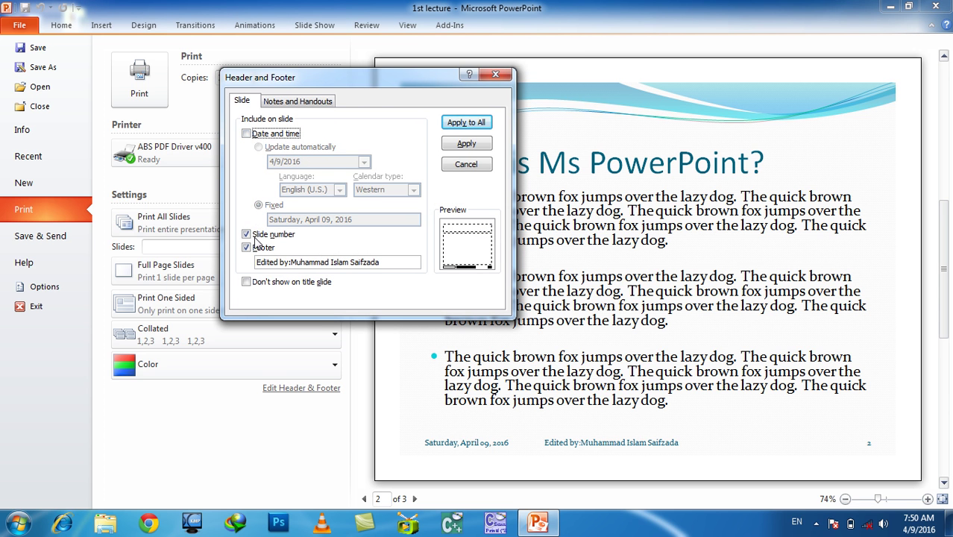
pyautogui.click(253, 235)
pyautogui.click(261, 249)
pyautogui.click(258, 248)
pyautogui.click(462, 127)
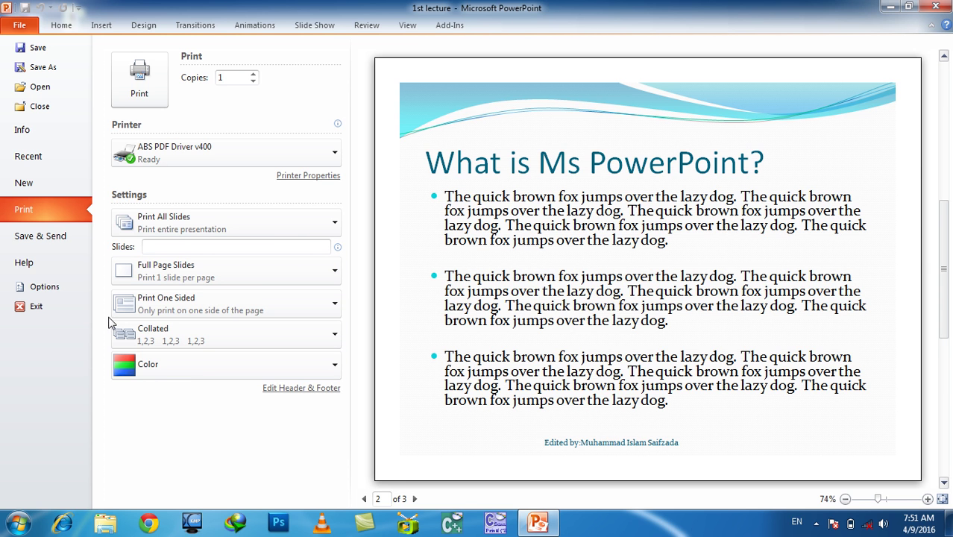
pyautogui.click(54, 247)
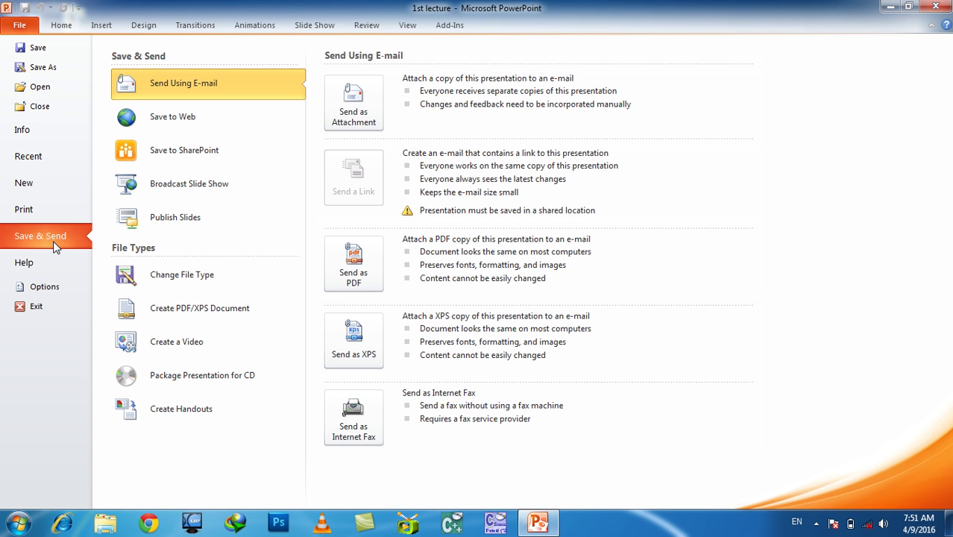
# Return to Normal view and close '1st lecture' choosing Don't Save.
pyautogui.press('Escape')
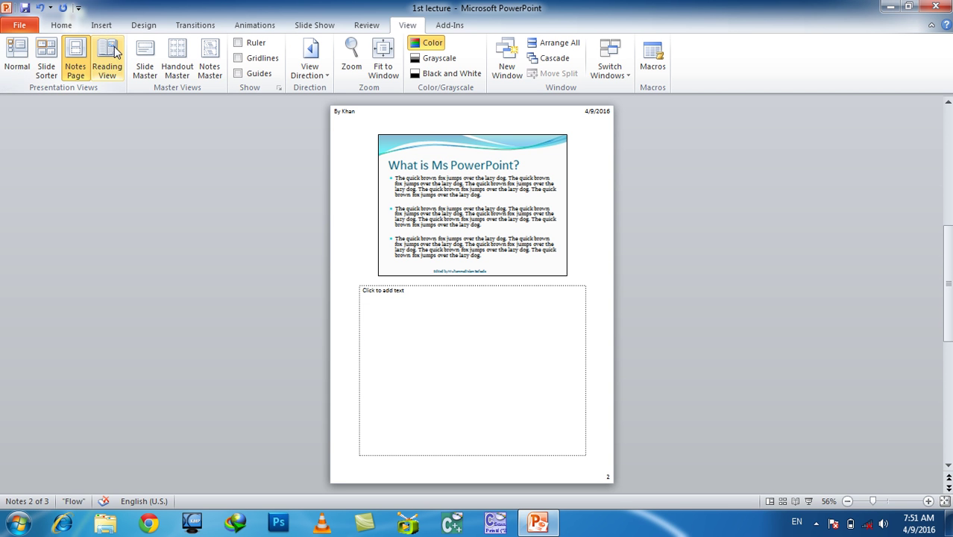
pyautogui.click(16, 54)
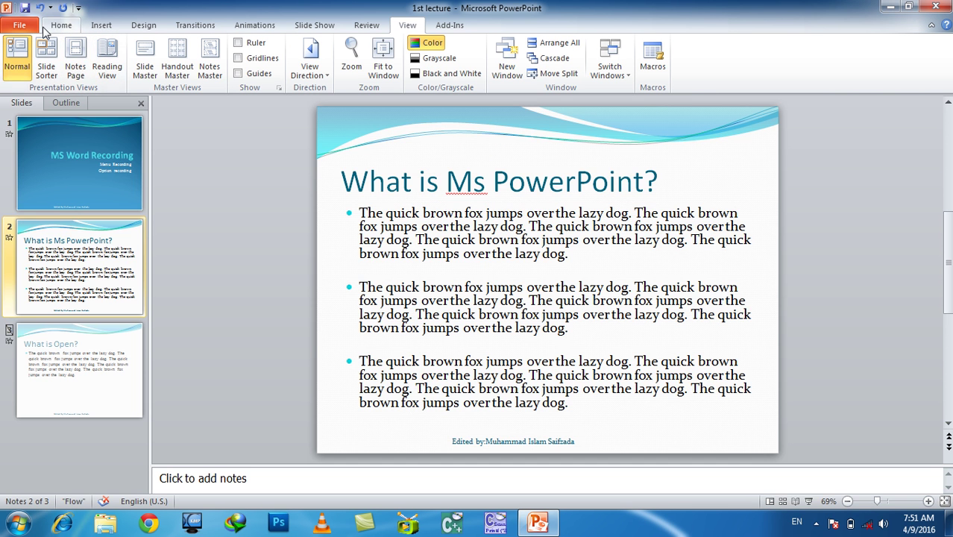
pyautogui.click(29, 25)
pyautogui.click(27, 106)
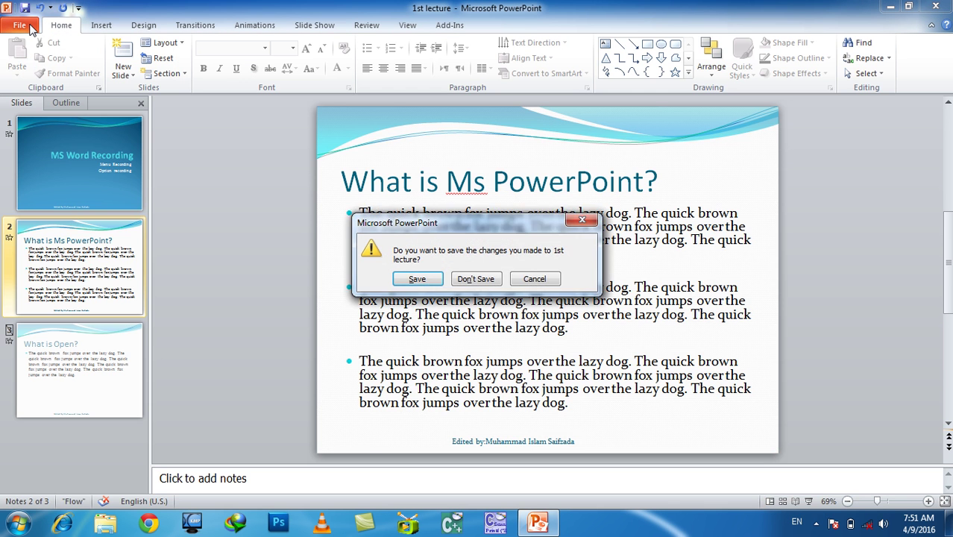
pyautogui.press('Tab')
pyautogui.press('Return')
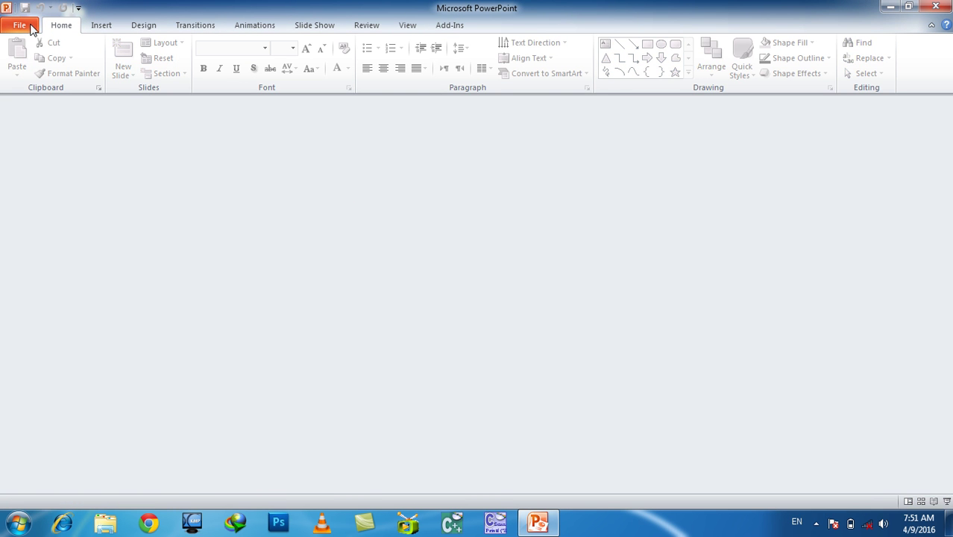
pyautogui.click(32, 29)
# Create a new presentation from the Training sample template.
pyautogui.click(43, 185)
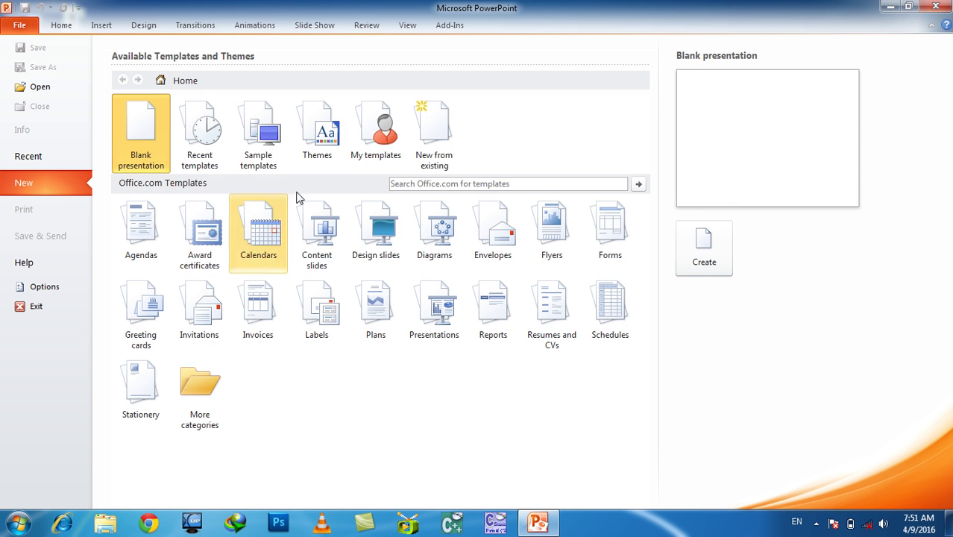
pyautogui.click(267, 125)
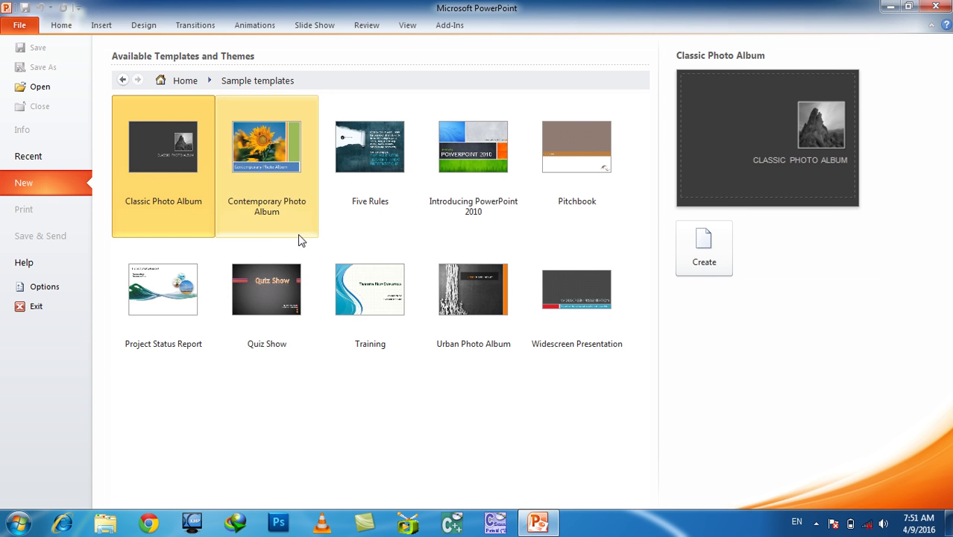
pyautogui.click(346, 309)
pyautogui.click(692, 258)
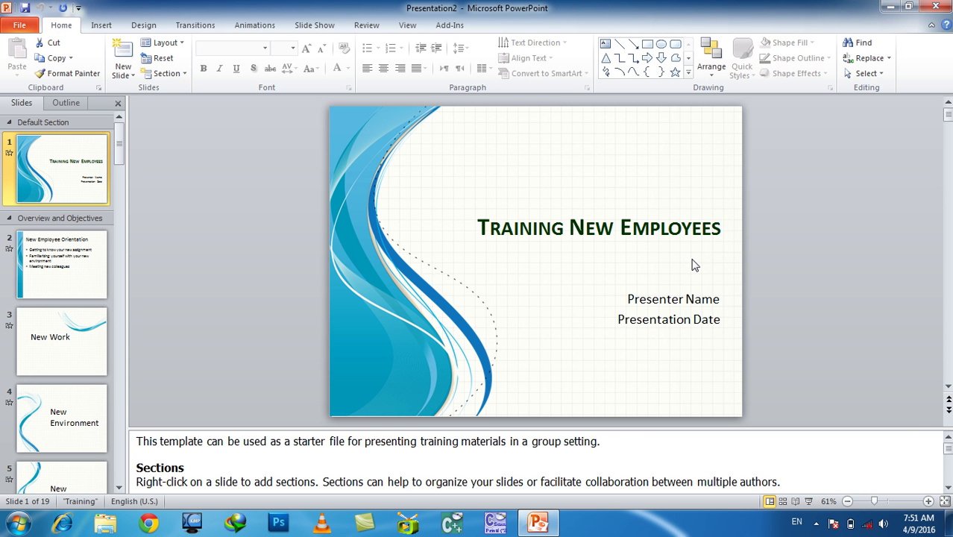
# Delete the Summary, Resources and Appendix slides from the deck.
pyautogui.scroll(-4, 55, 358)
pyautogui.scroll(-4, 56, 359)
pyautogui.scroll(-4, 55, 359)
pyautogui.scroll(-4, 52, 358)
pyautogui.scroll(3, 52, 357)
pyautogui.click(56, 323)
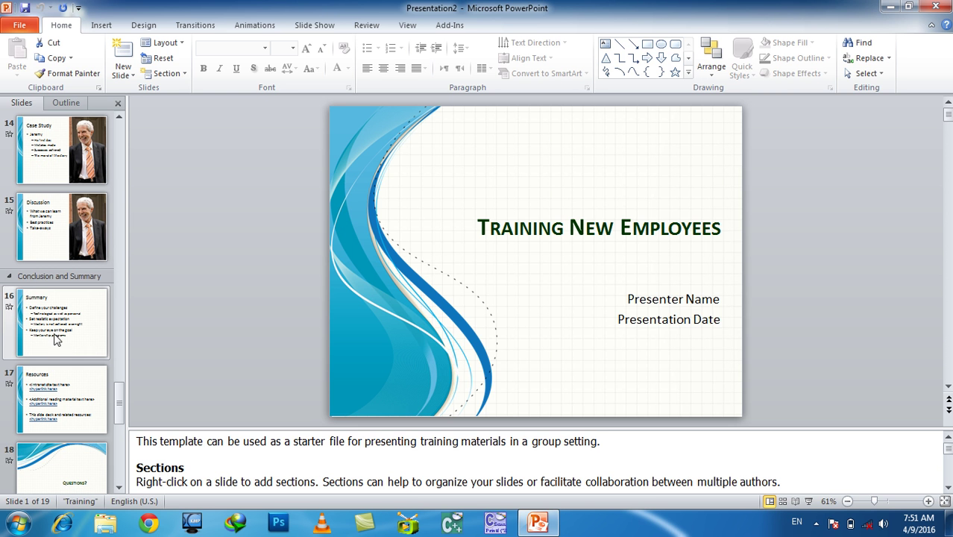
pyautogui.press('Delete')
pyautogui.press('Delete')
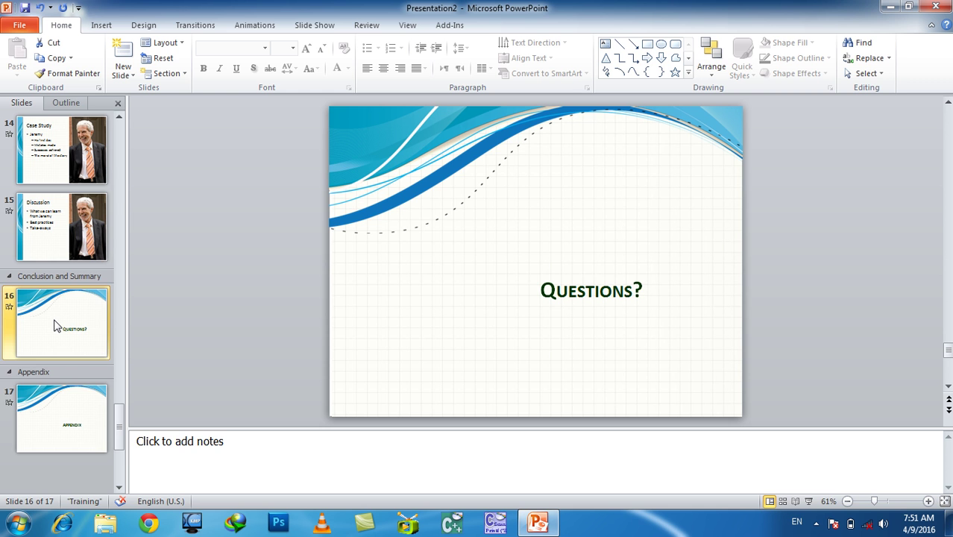
pyautogui.press('Down')
pyautogui.press('Delete')
# Review the title, New Employee Orientation and New Environment slides, then show the File information page.
pyautogui.scroll(3, 60, 322)
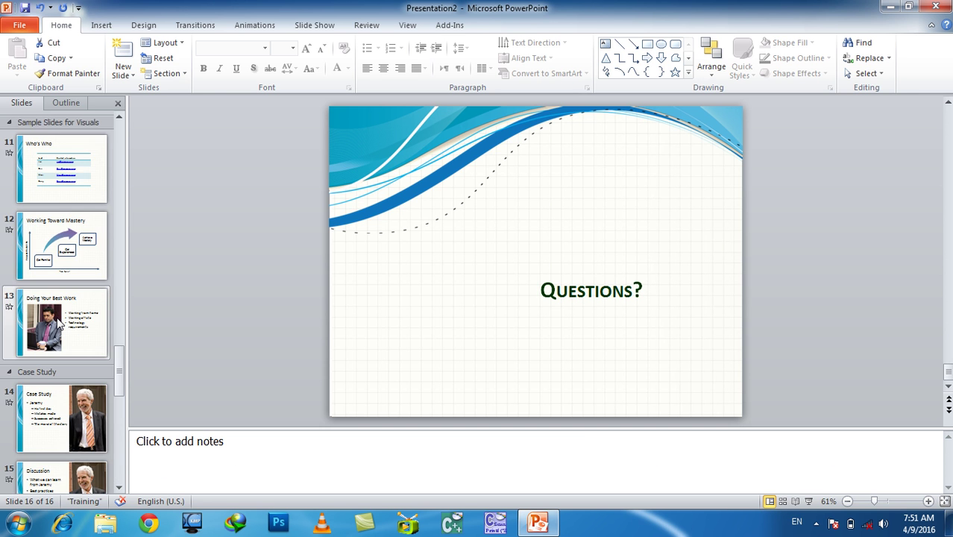
pyautogui.scroll(3, 59, 322)
pyautogui.scroll(3, 59, 323)
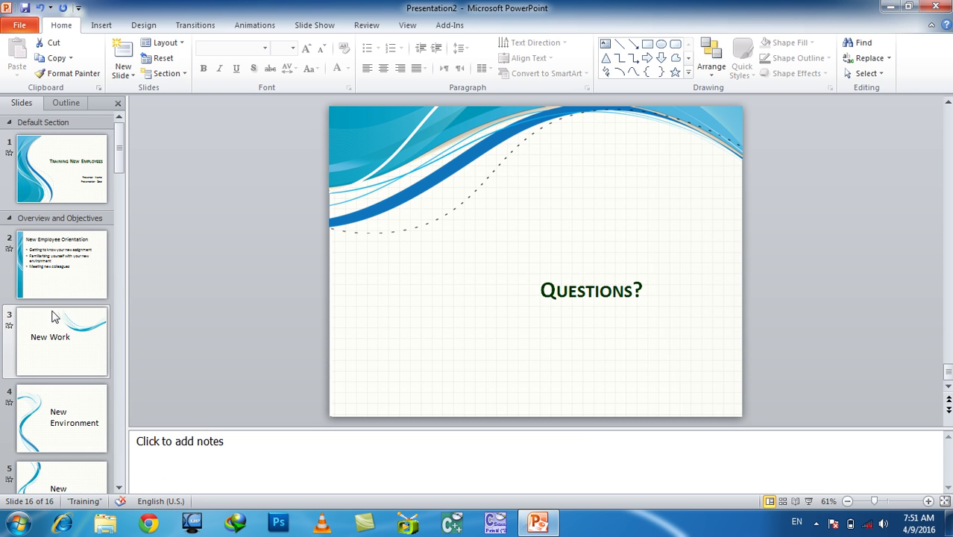
pyautogui.click(37, 198)
pyautogui.click(52, 284)
pyautogui.click(81, 427)
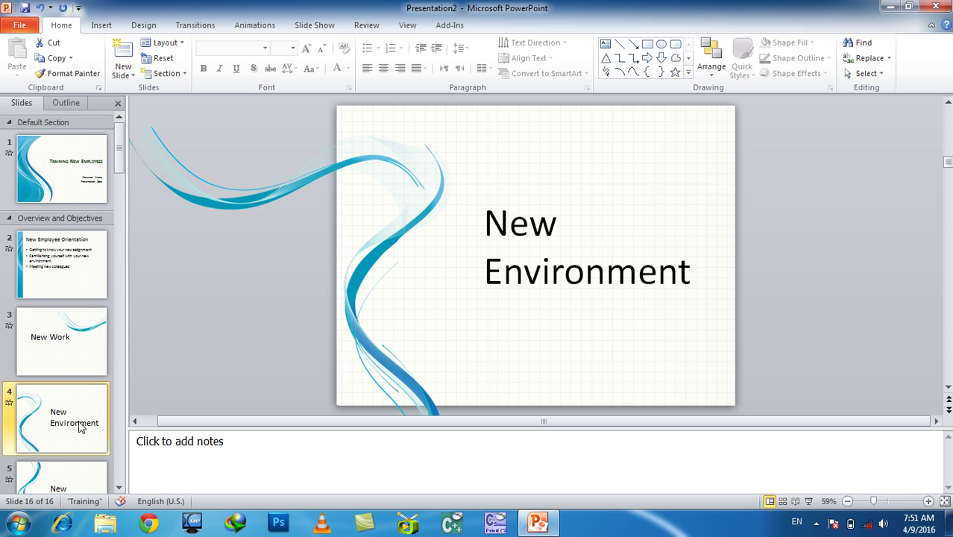
pyautogui.click(296, 240)
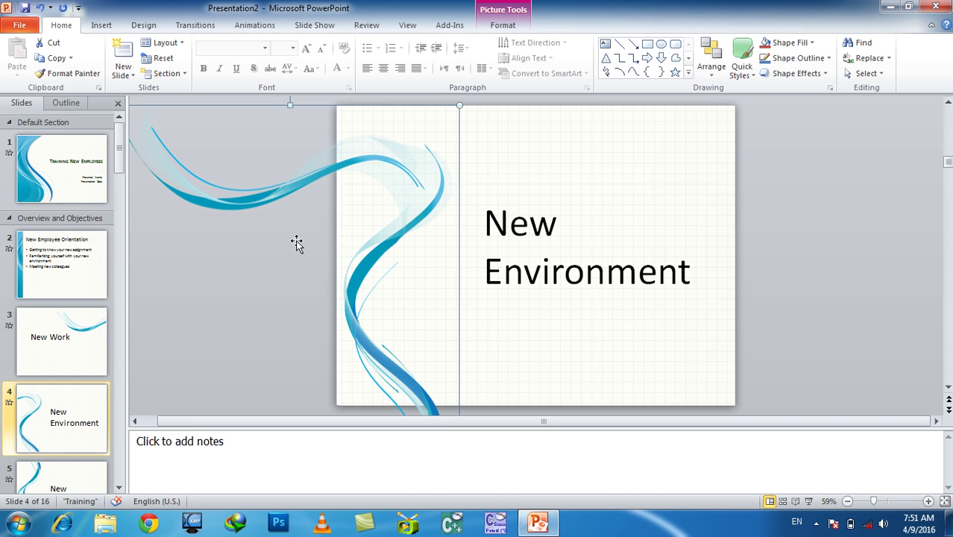
pyautogui.click(771, 236)
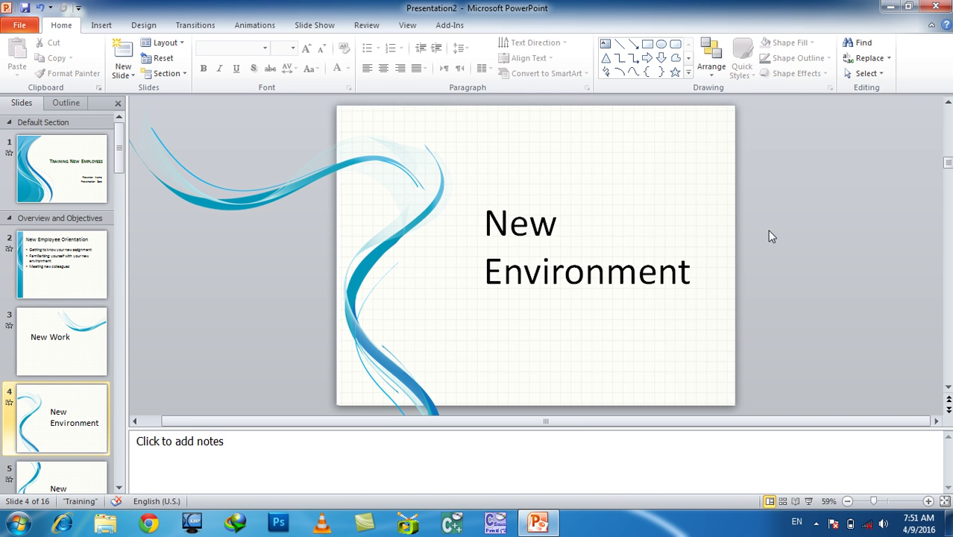
pyautogui.click(19, 24)
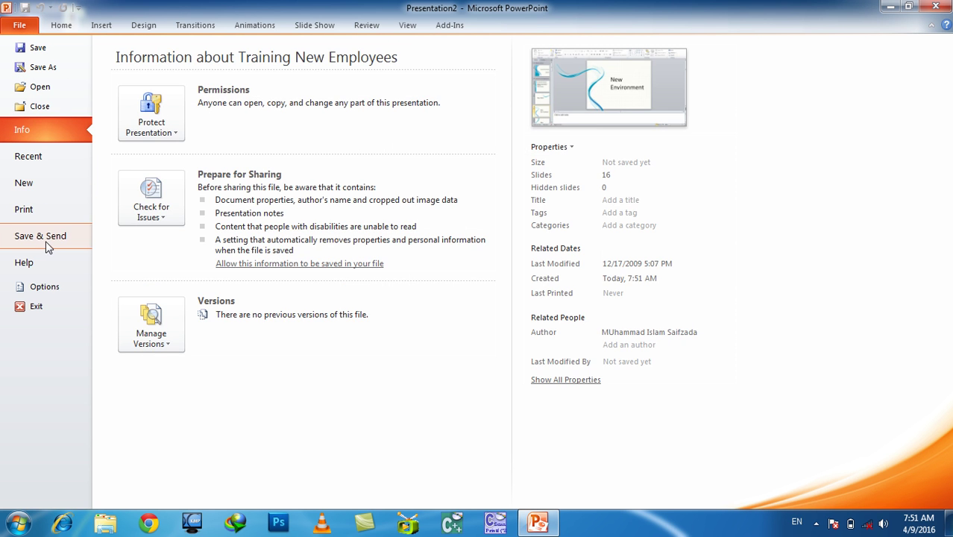
# Under Save & Send, view the Save to Web and Save to SharePoint options.
pyautogui.click(43, 237)
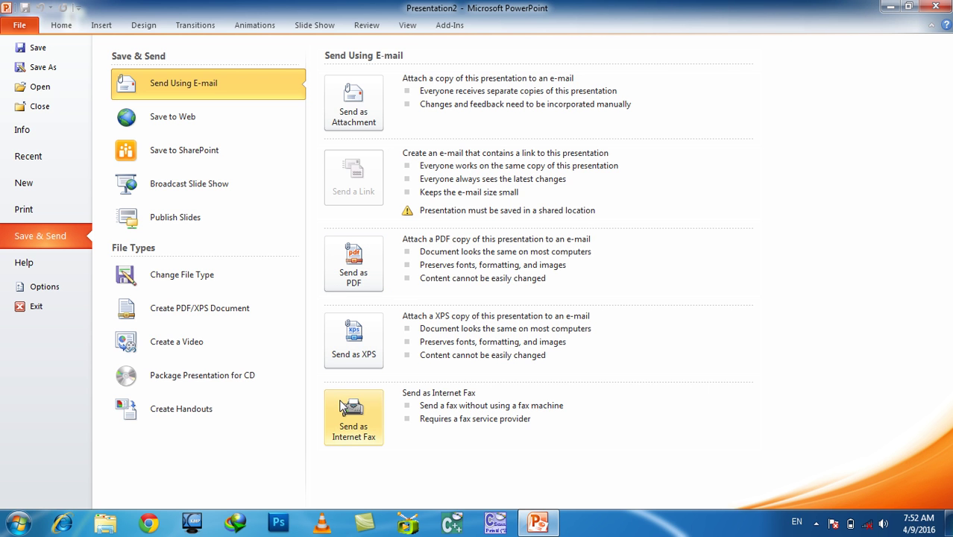
pyautogui.click(175, 118)
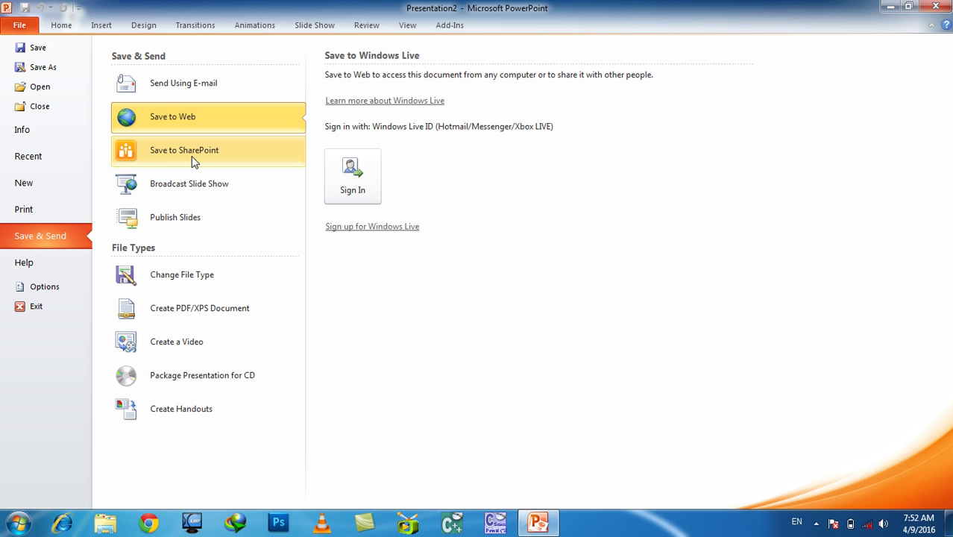
pyautogui.click(192, 157)
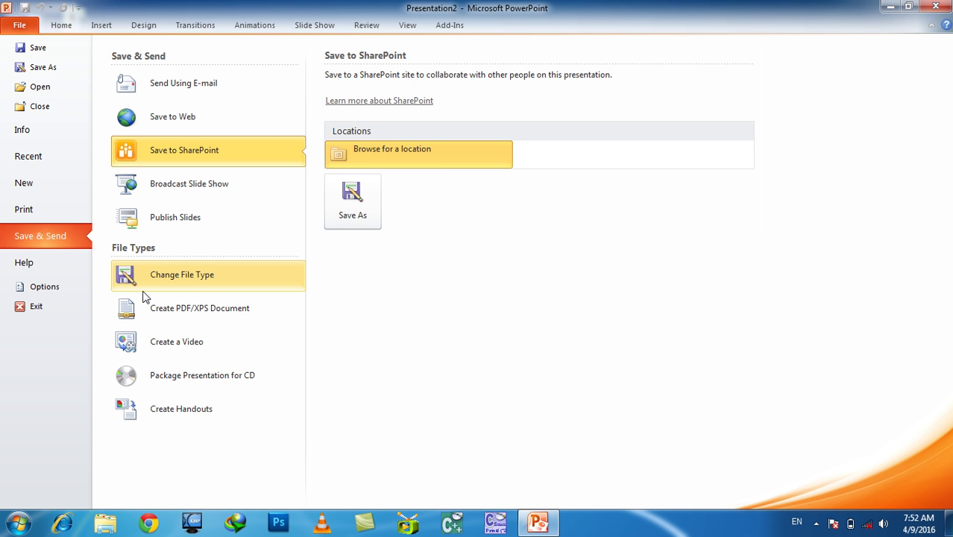
# Save the deck to the Desktop as Training New Employees in the standard presentation format.
pyautogui.click(212, 276)
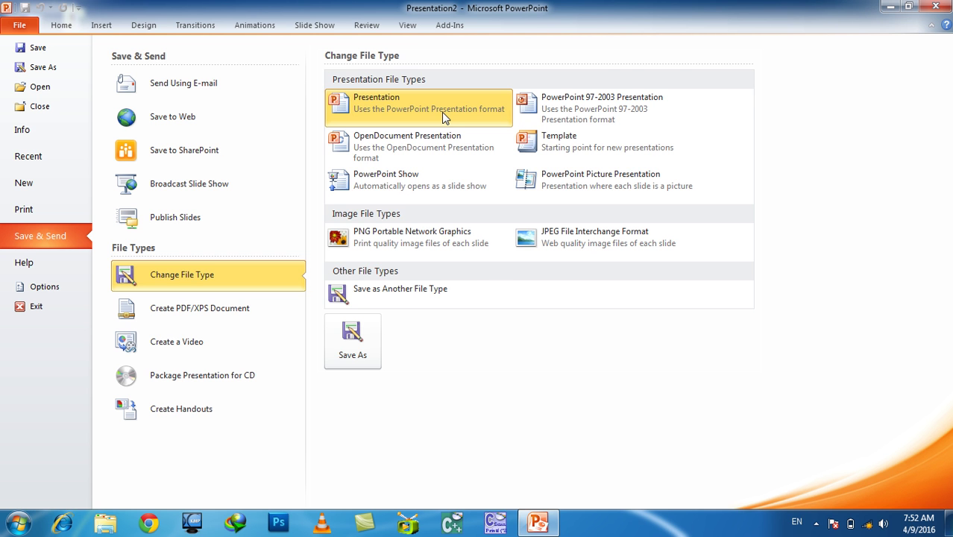
pyautogui.click(352, 339)
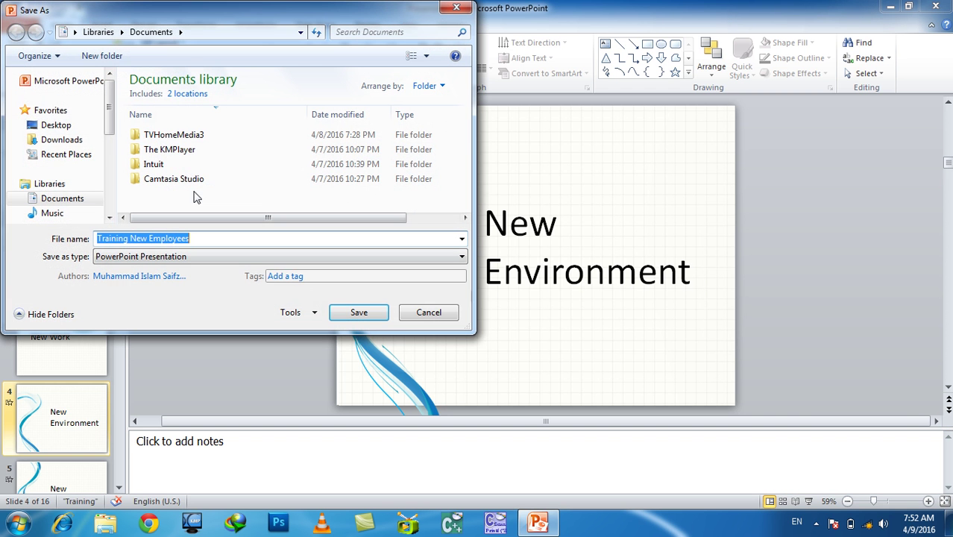
pyautogui.click(68, 125)
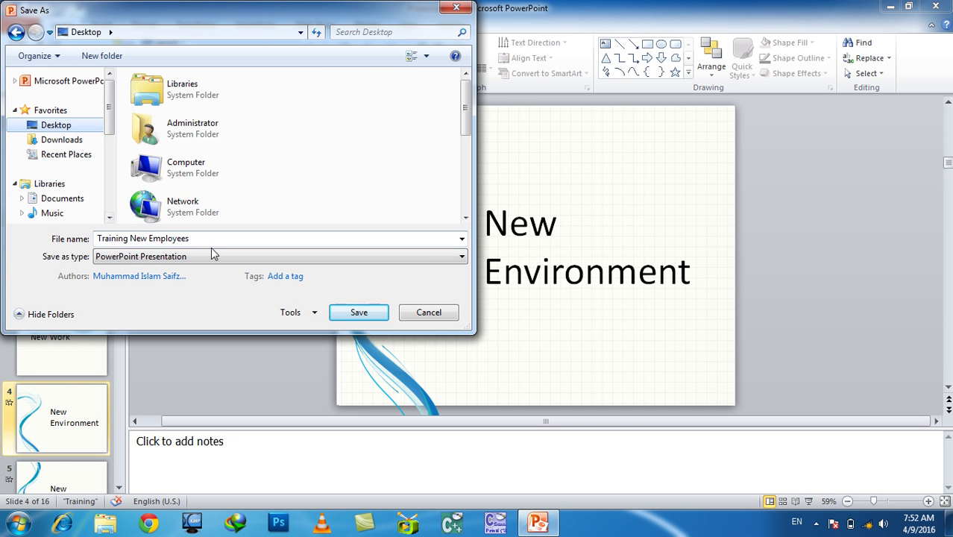
pyautogui.click(351, 313)
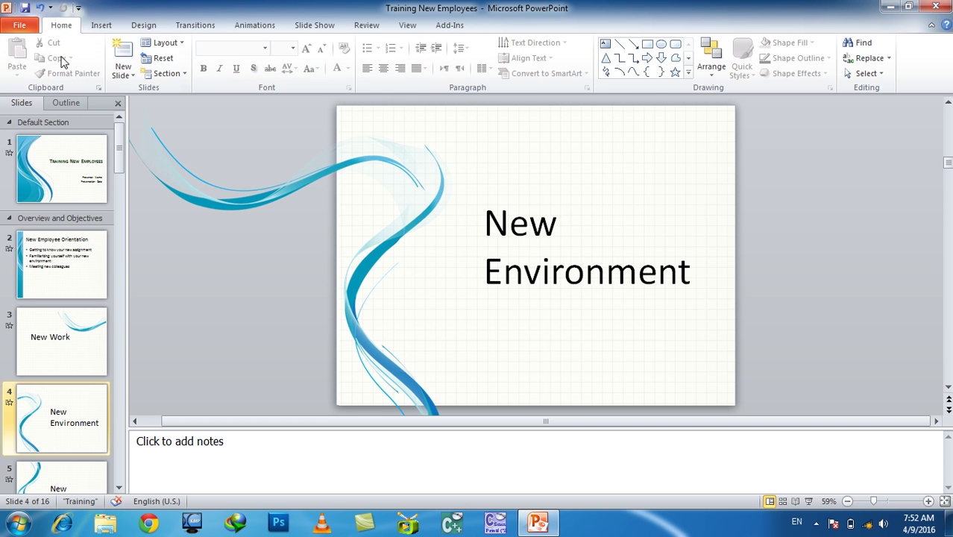
# Save it to the Desktop as a PowerPoint 97-2003 .ppt, accepting the compatibility warnings.
pyautogui.click(30, 28)
pyautogui.click(66, 244)
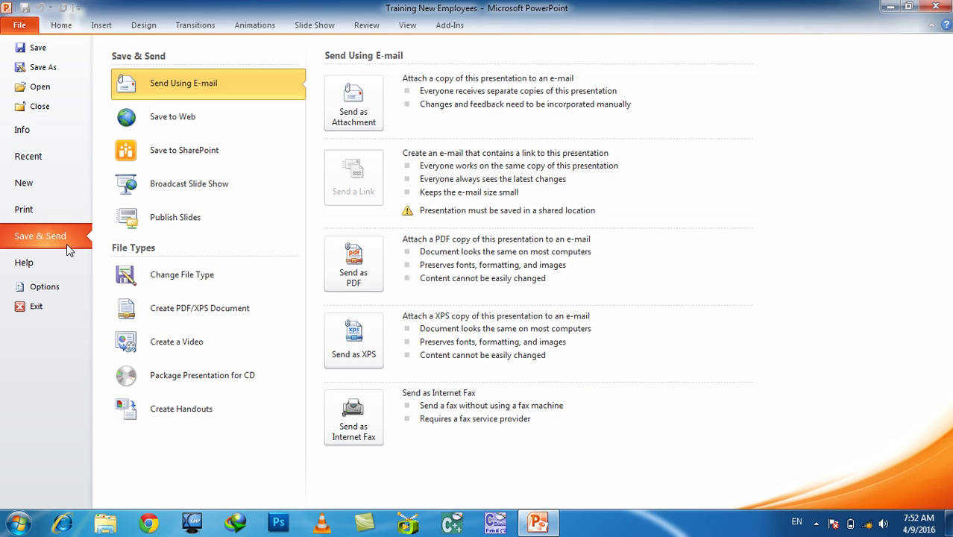
pyautogui.click(195, 277)
pyautogui.click(587, 124)
pyautogui.click(352, 340)
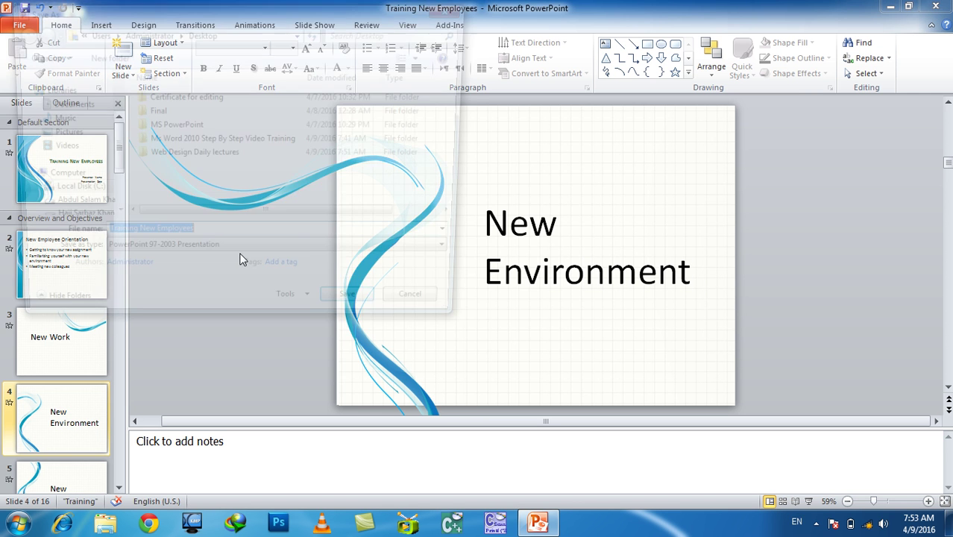
pyautogui.scroll(2, 84, 104)
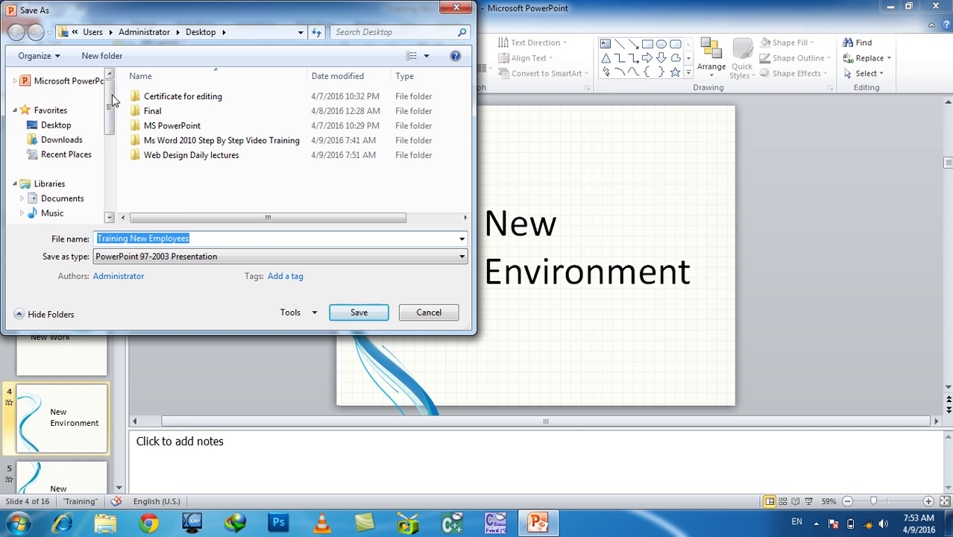
pyautogui.click(56, 125)
pyautogui.click(373, 312)
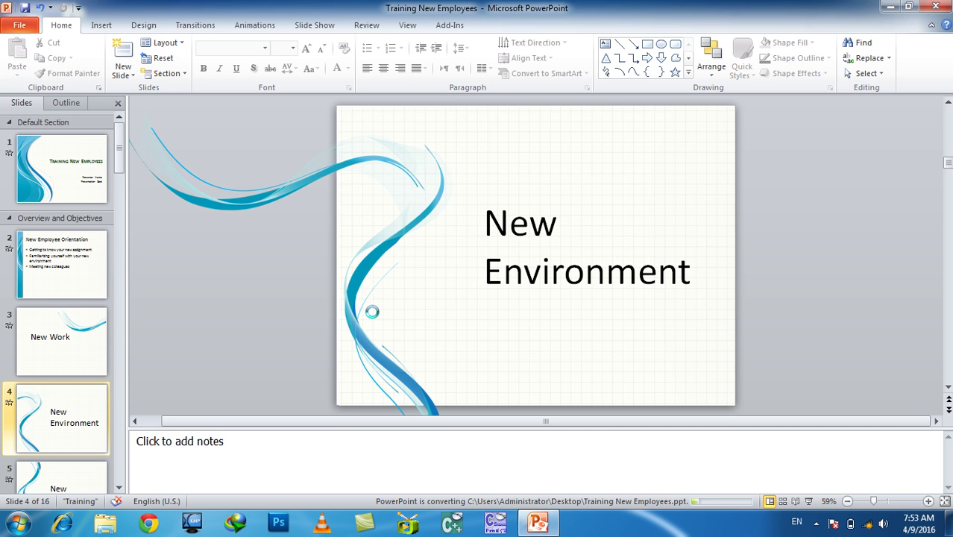
pyautogui.moveTo(538, 522)
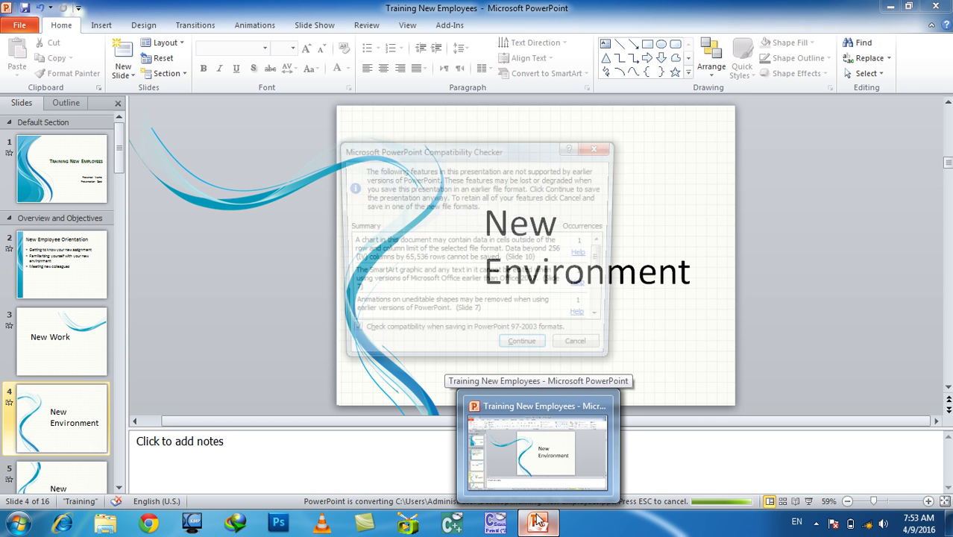
pyautogui.click(525, 352)
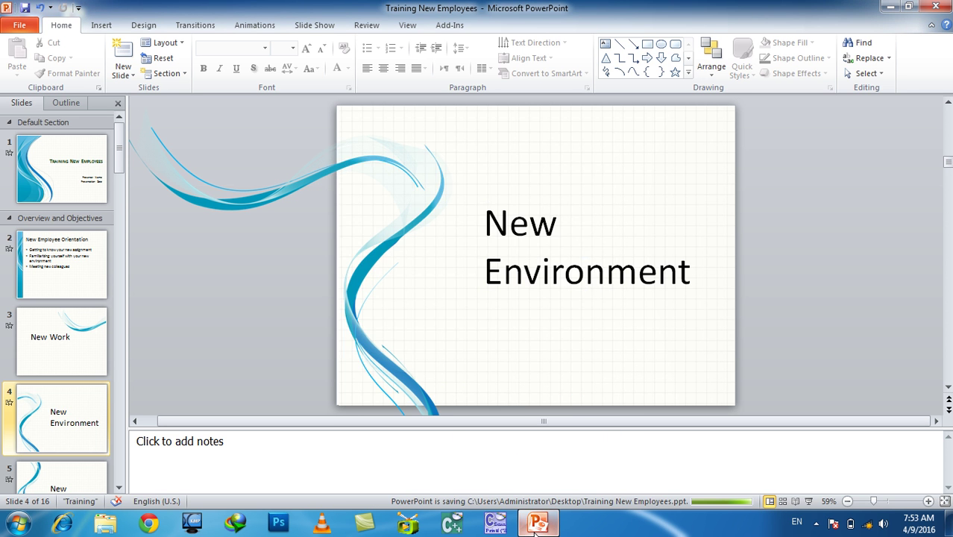
pyautogui.click(536, 525)
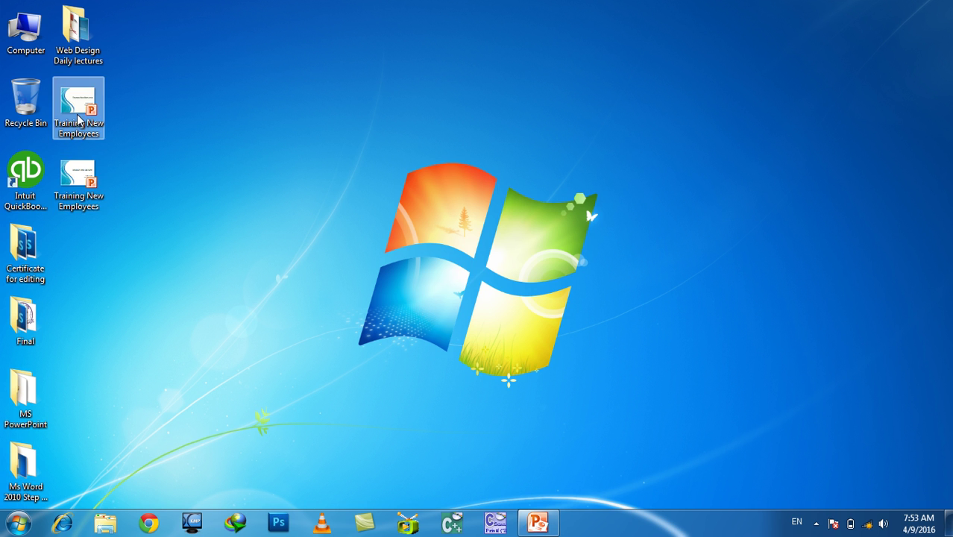
pyautogui.rightClick(210, 132)
pyautogui.click(224, 147)
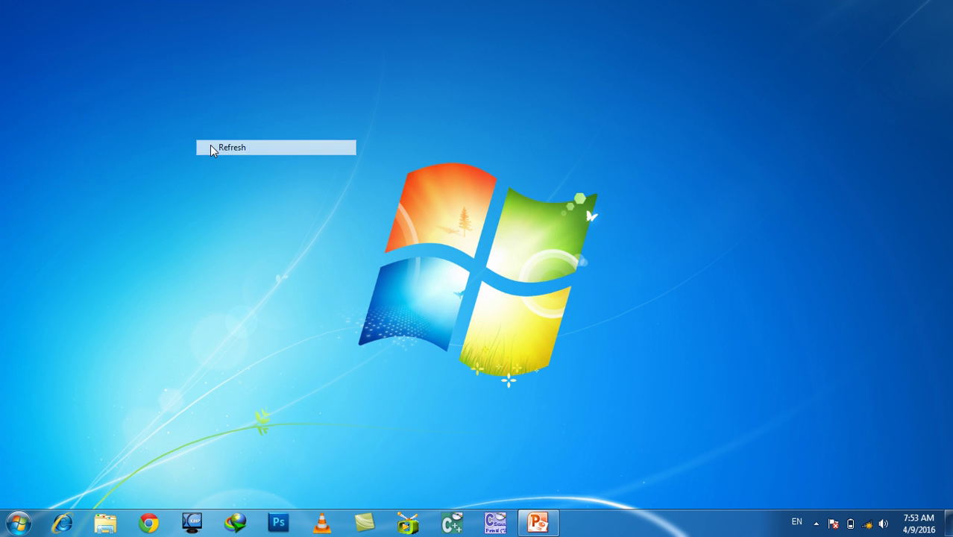
pyautogui.rightClick(77, 175)
pyautogui.click(158, 413)
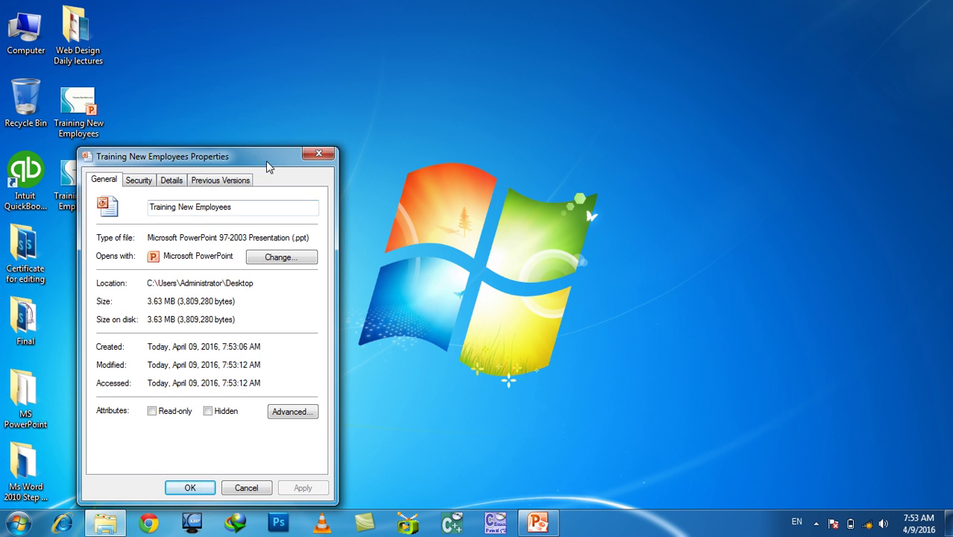
pyautogui.moveTo(266, 156); pyautogui.dragTo(392, 105)
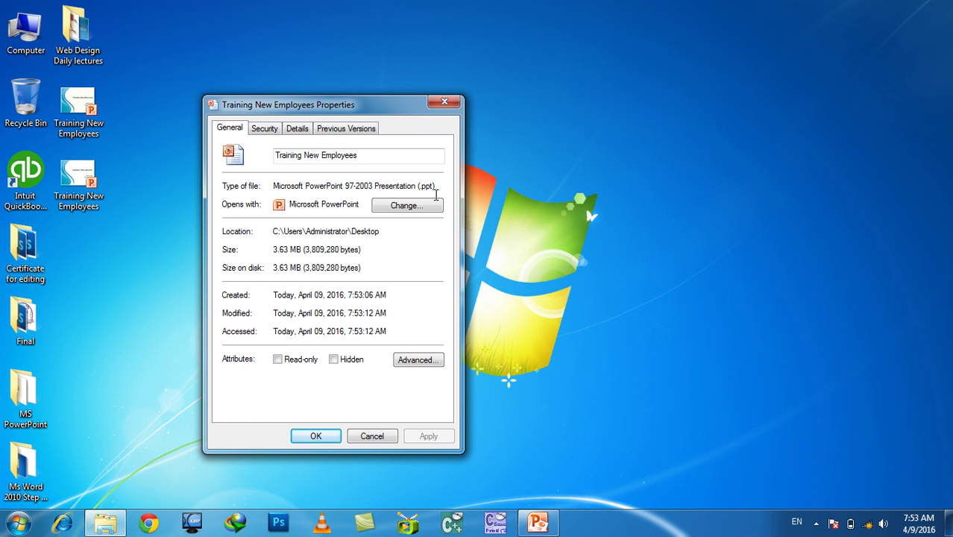
pyautogui.click(453, 106)
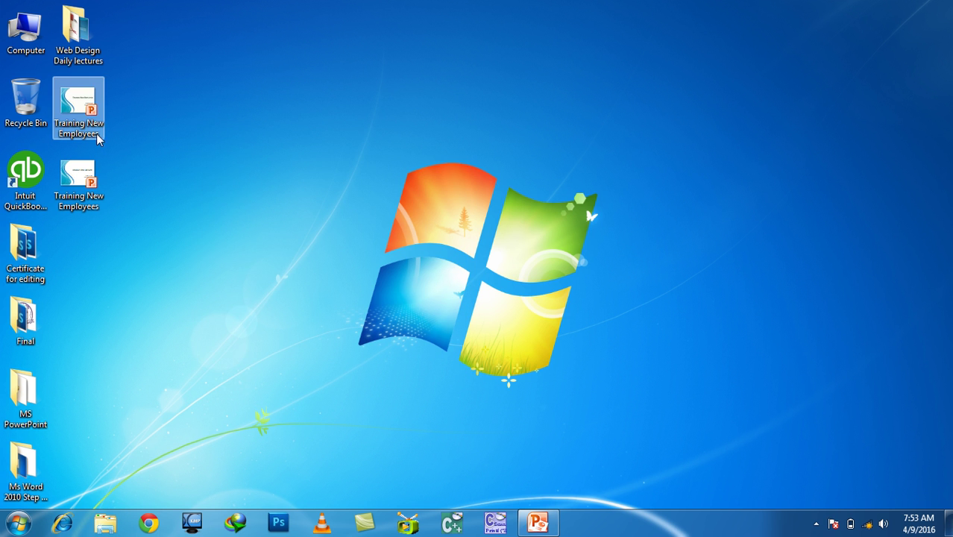
pyautogui.rightClick(98, 134)
pyautogui.click(163, 371)
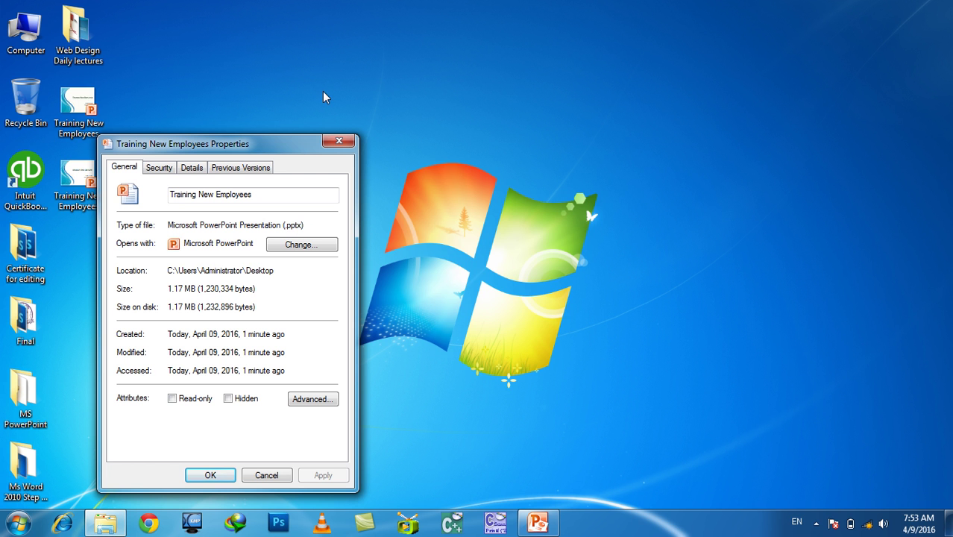
pyautogui.click(210, 475)
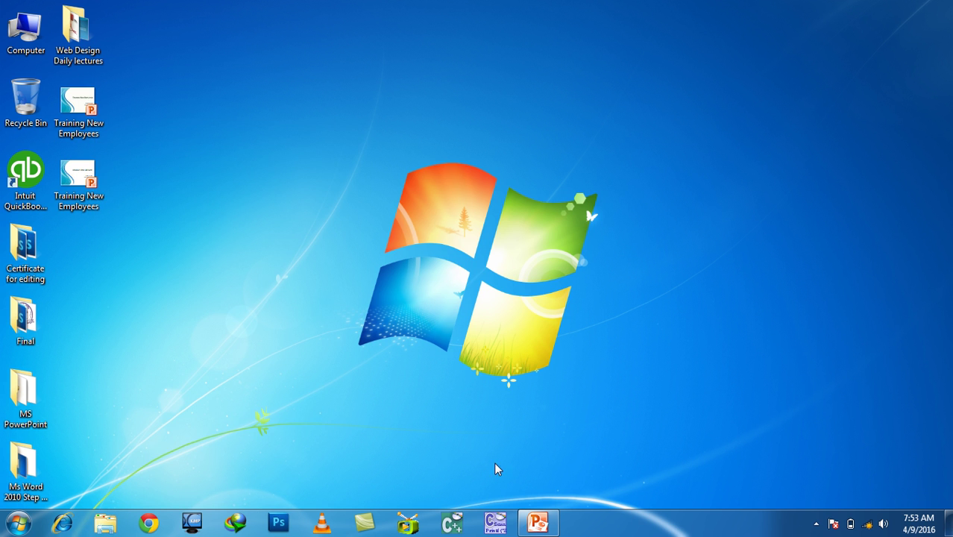
pyautogui.click(531, 527)
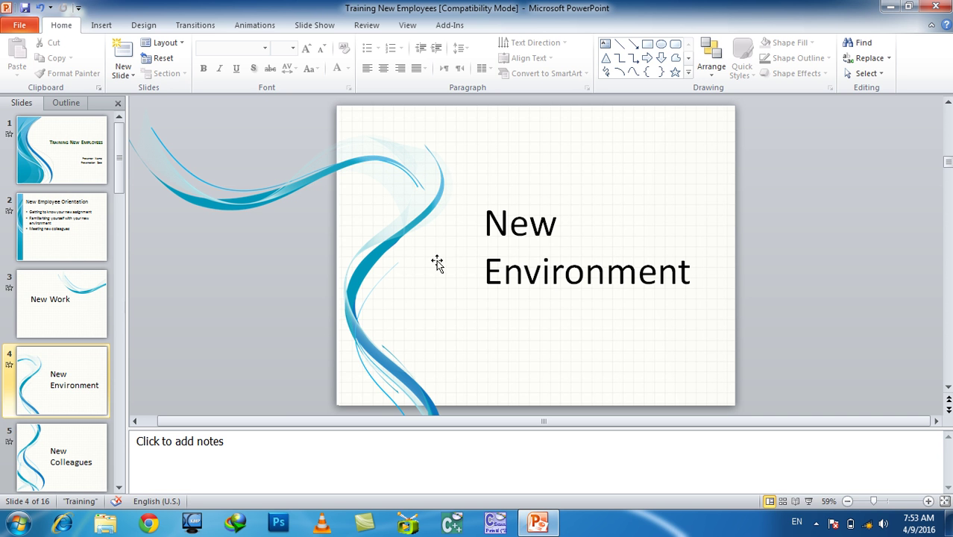
pyautogui.click(537, 522)
pyautogui.click(80, 178)
pyautogui.keyDown('ctrl'); pyautogui.click(84, 116); pyautogui.keyUp('ctrl')
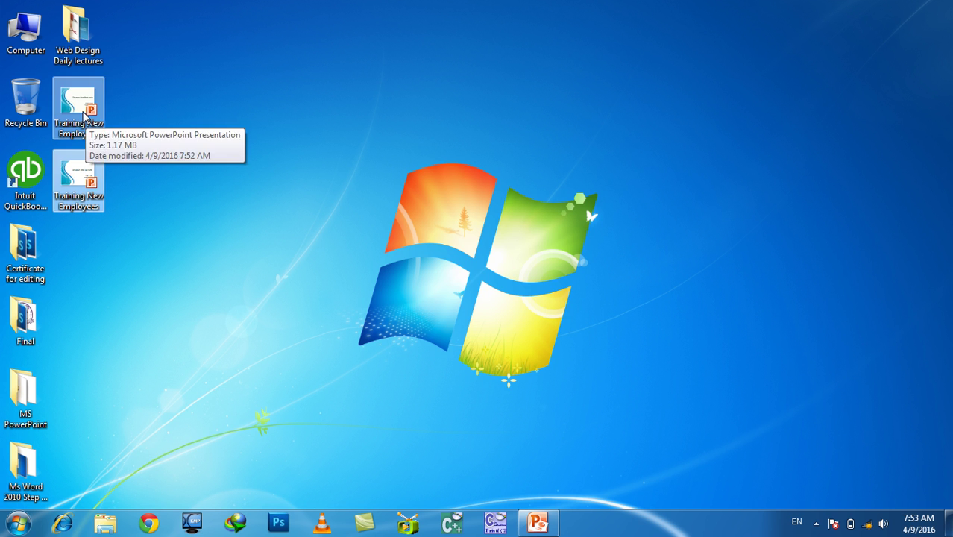
pyautogui.click(85, 115)
pyautogui.keyDown('ctrl'); pyautogui.click(76, 165); pyautogui.keyUp('ctrl')
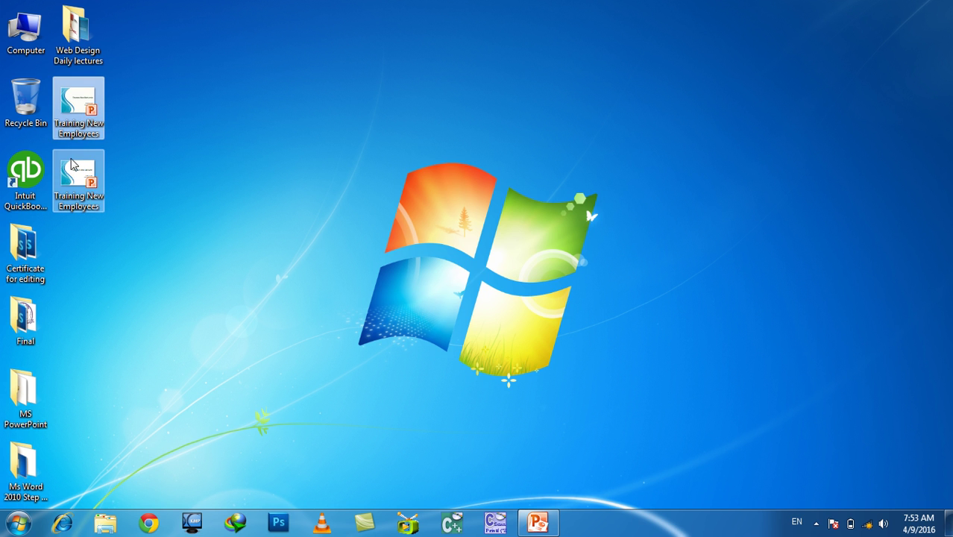
pyautogui.click(82, 180)
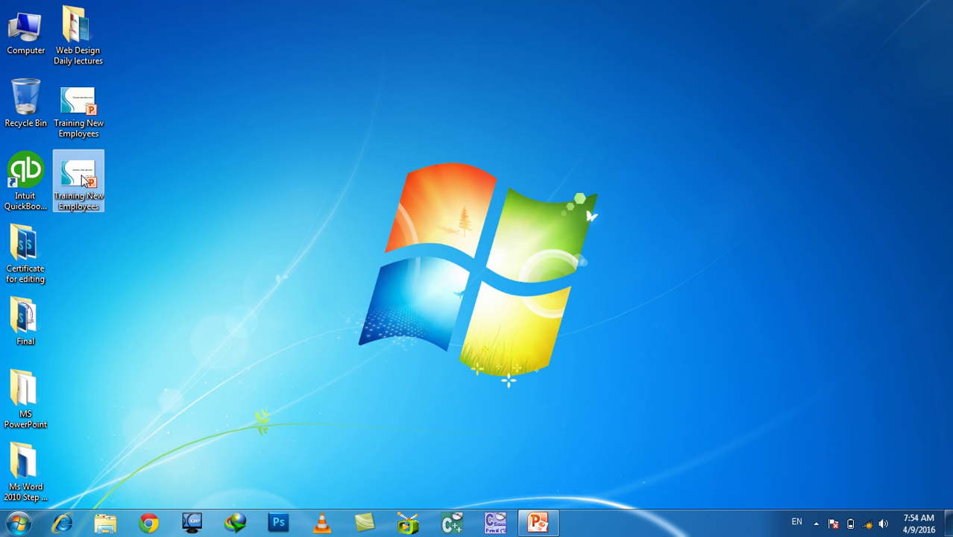
# Restore the PowerPoint window and return to the File information page.
pyautogui.click(537, 522)
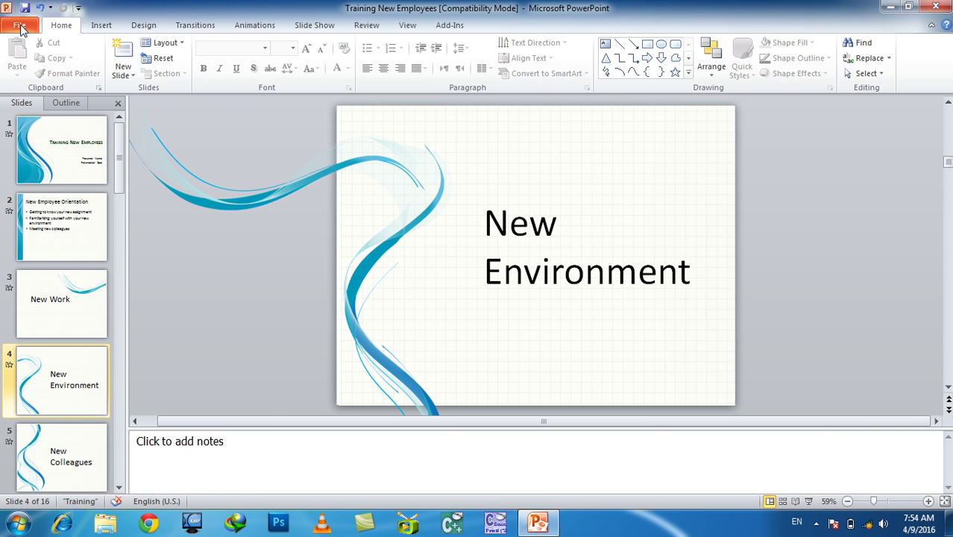
pyautogui.click(23, 26)
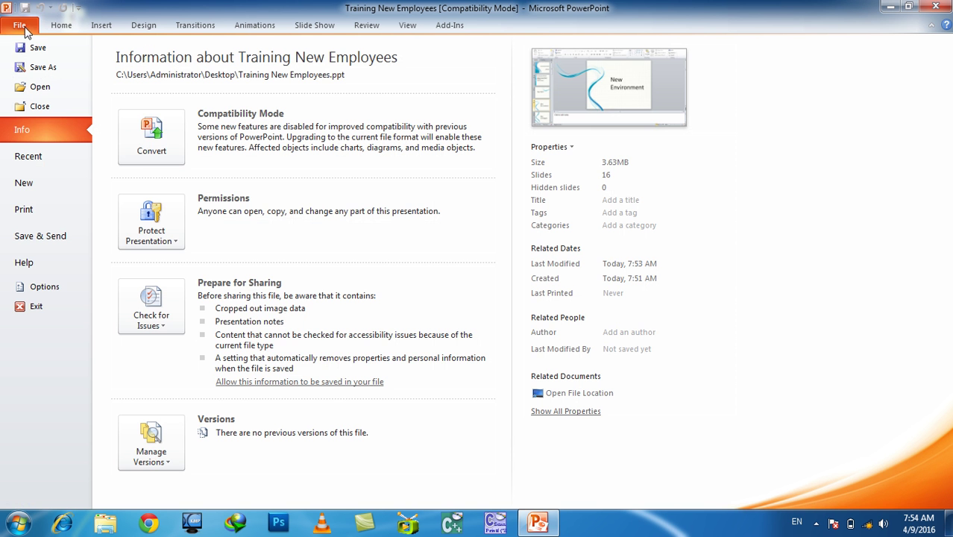
pyautogui.click(63, 236)
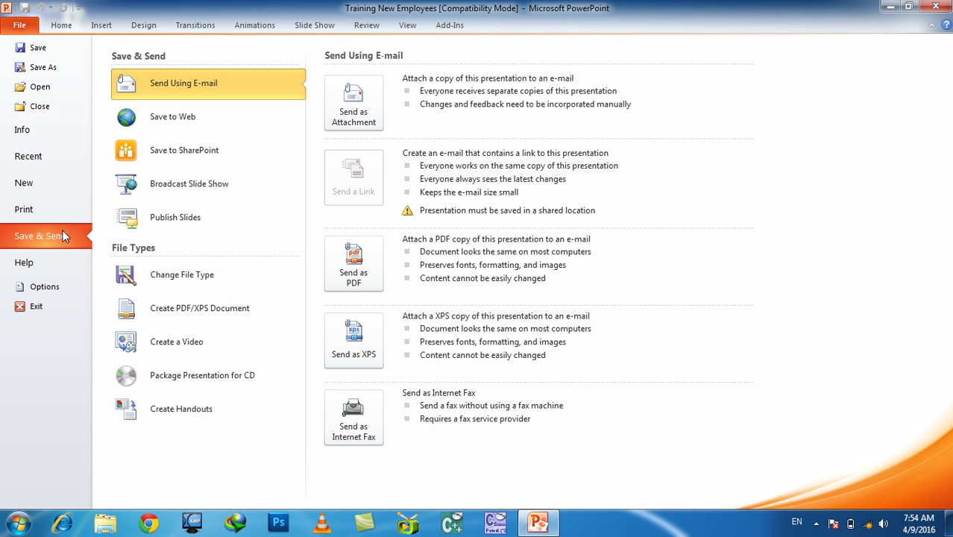
pyautogui.click(34, 27)
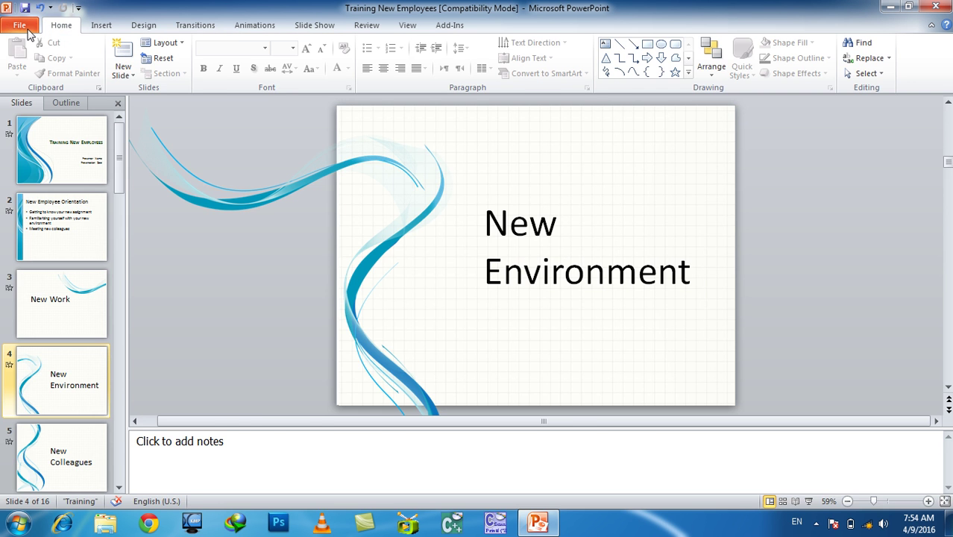
pyautogui.click(32, 31)
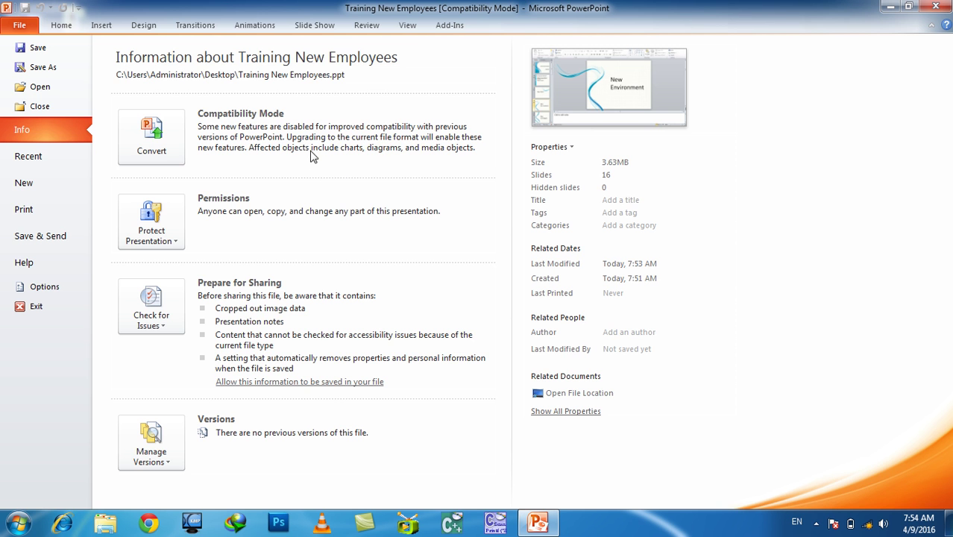
# Convert the deck and save it to the Desktop as Training New Employees2 without replacing the original.
pyautogui.click(156, 145)
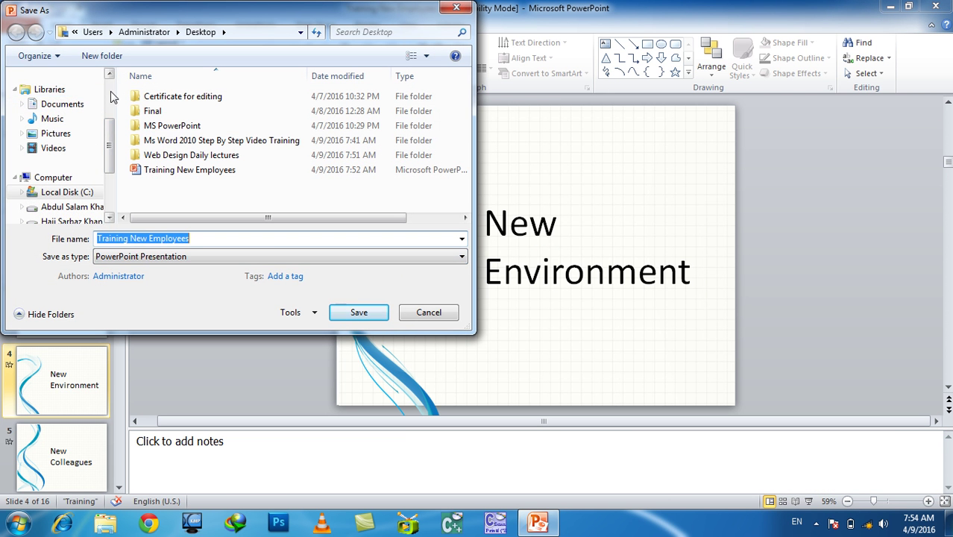
pyautogui.scroll(2, 65, 120)
pyautogui.click(56, 124)
pyautogui.click(339, 312)
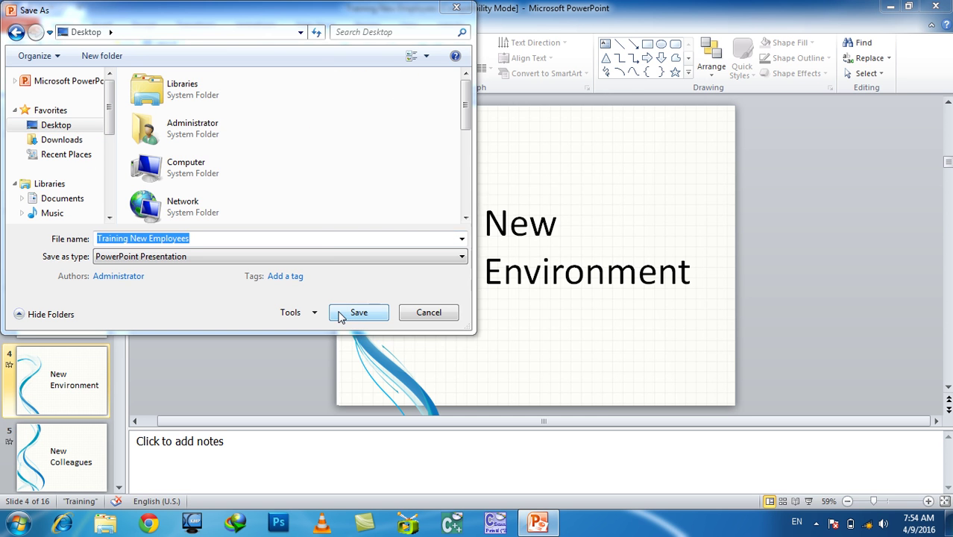
pyautogui.click(570, 265)
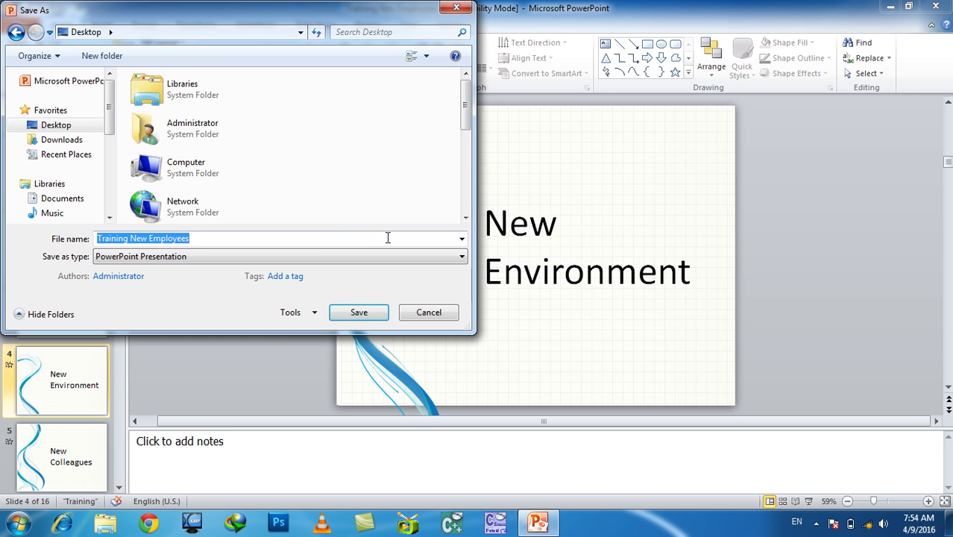
pyautogui.click(363, 238)
pyautogui.write('2')
pyautogui.click(373, 312)
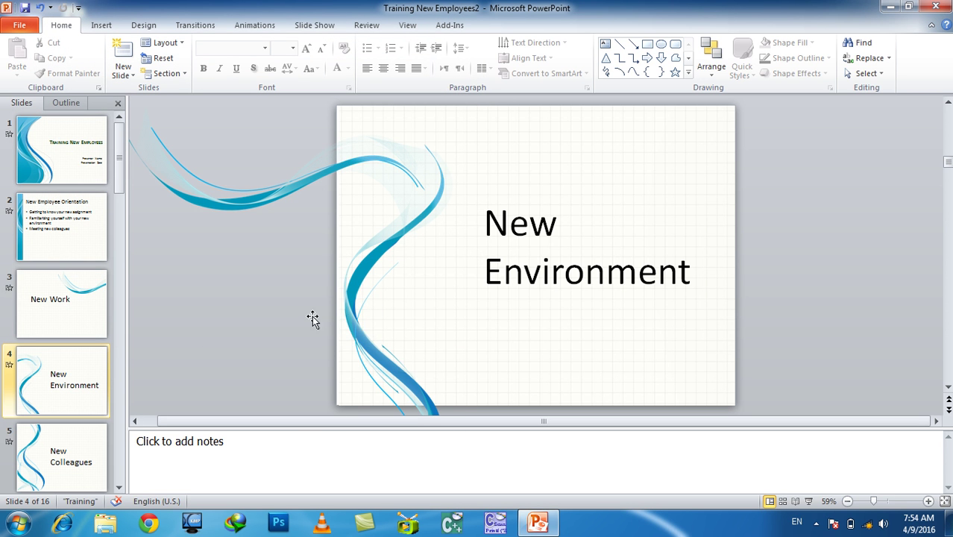
# Browse slides 3 through 8, from New Work to Learning Objectives.
pyautogui.click(45, 309)
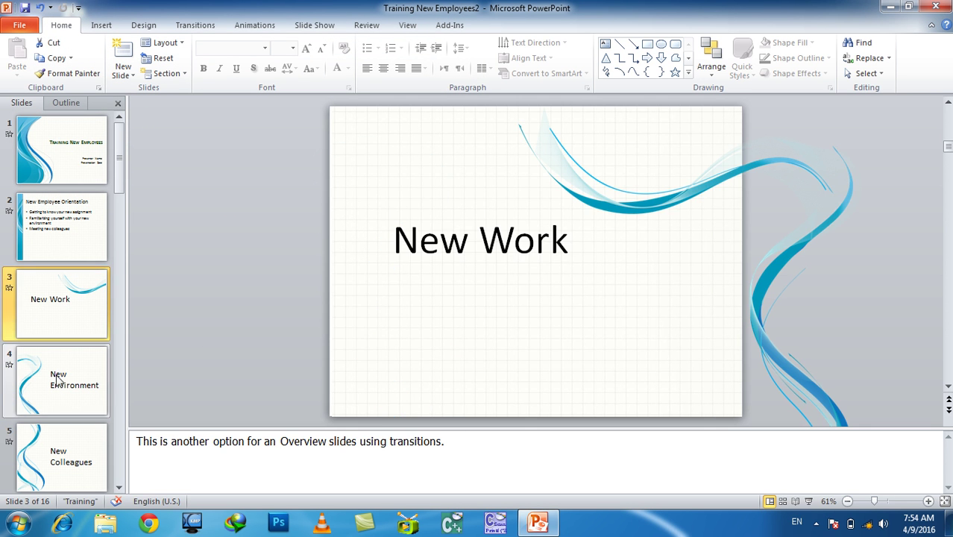
pyautogui.click(64, 384)
pyautogui.click(71, 455)
pyautogui.scroll(-3, 85, 305)
pyautogui.click(52, 157)
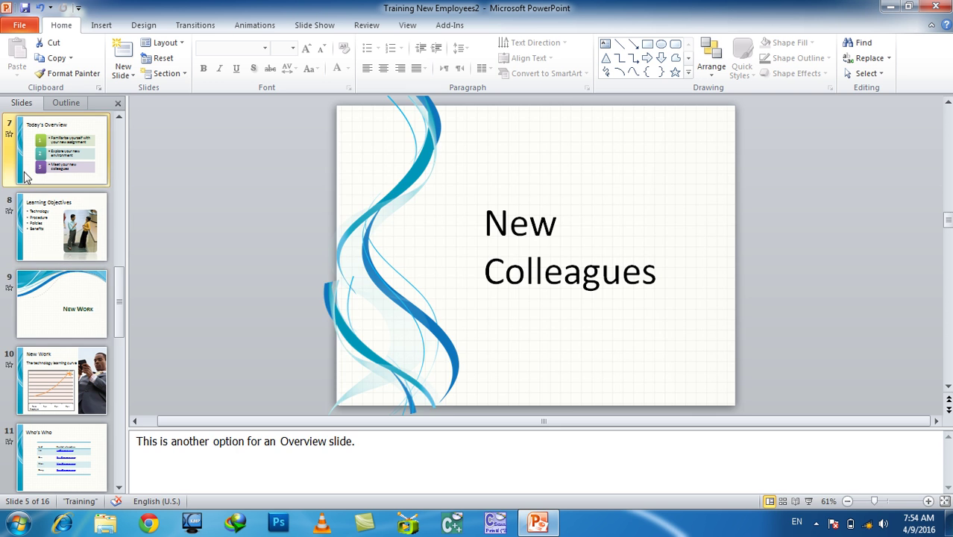
pyautogui.click(45, 241)
pyautogui.scroll(5, 47, 198)
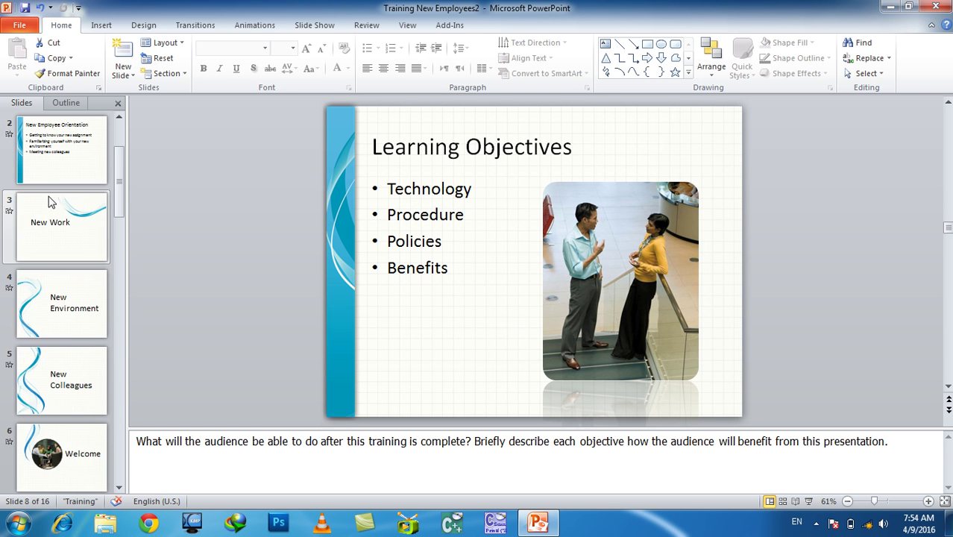
# Save the deck to the Desktop as a PowerPoint Show, then close PowerPoint.
pyautogui.click(20, 25)
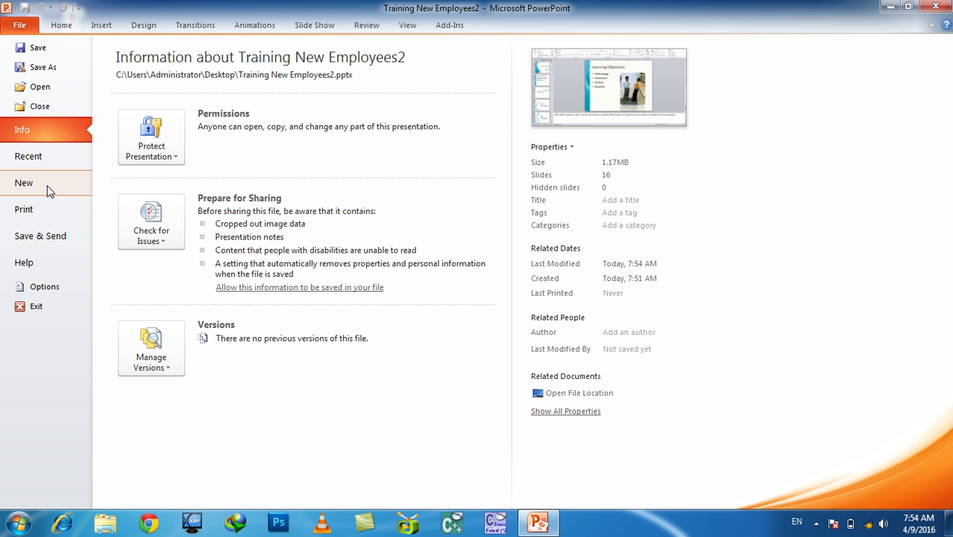
pyautogui.click(50, 238)
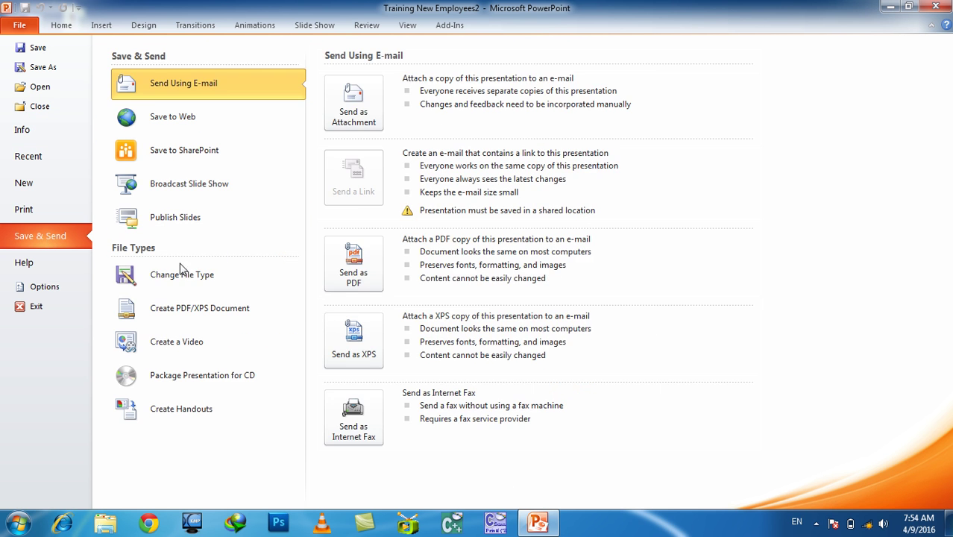
pyautogui.click(190, 276)
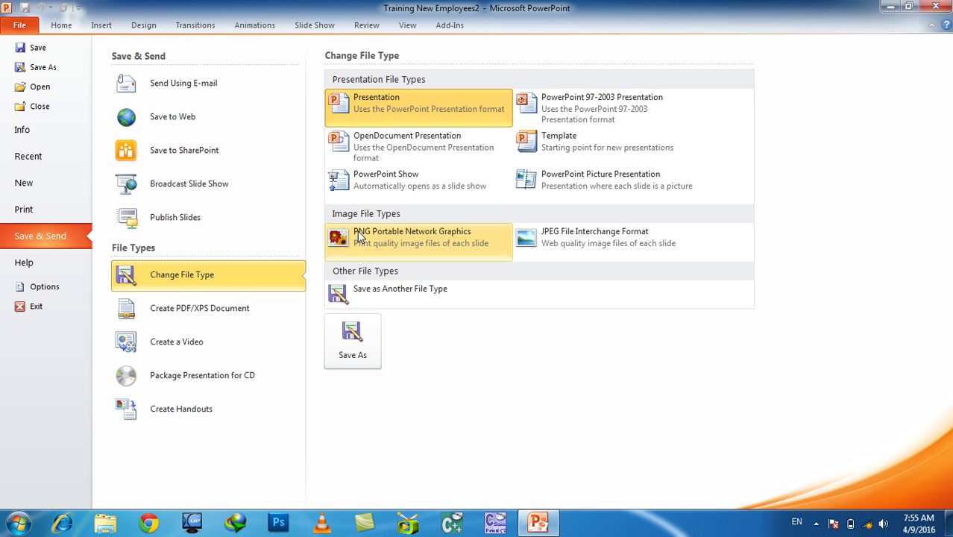
pyautogui.click(367, 179)
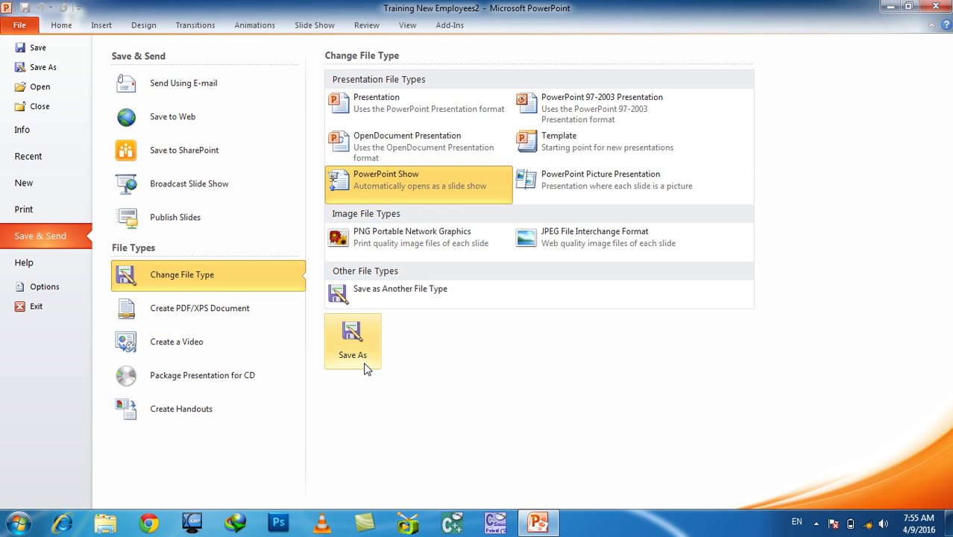
pyautogui.click(352, 341)
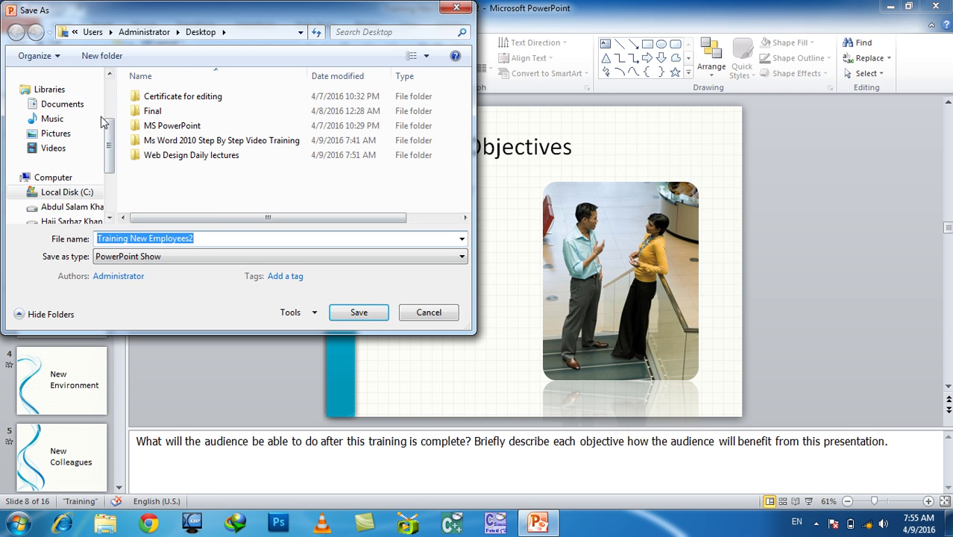
pyautogui.scroll(2, 113, 89)
pyautogui.click(34, 125)
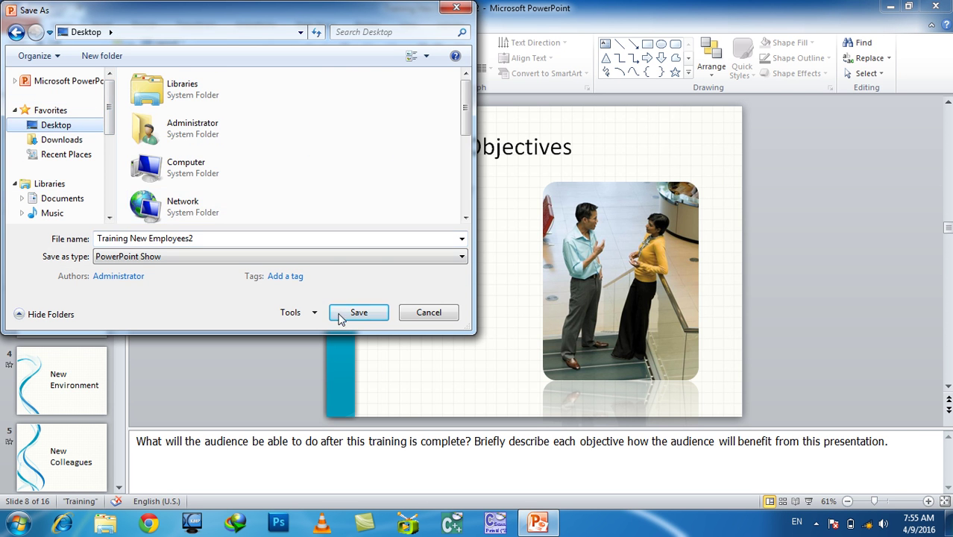
pyautogui.click(345, 311)
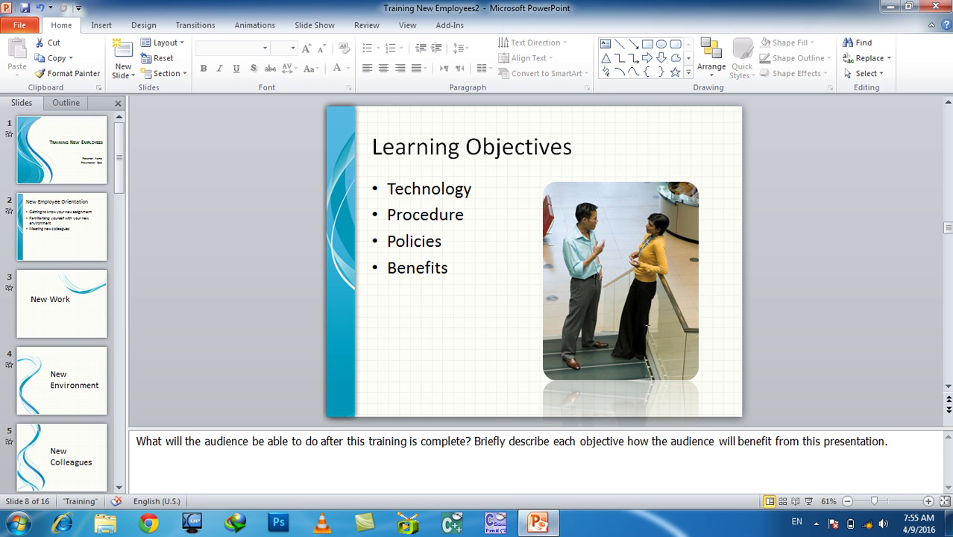
pyautogui.click(935, 6)
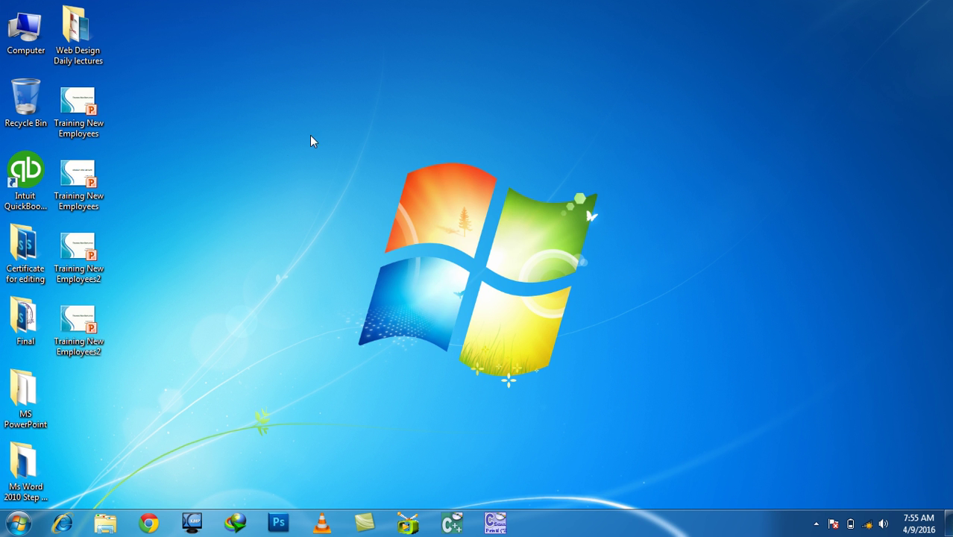
# Play the Training New Employees2 show from the desktop, end it, then open the presentation maximized.
pyautogui.doubleClick(77, 328)
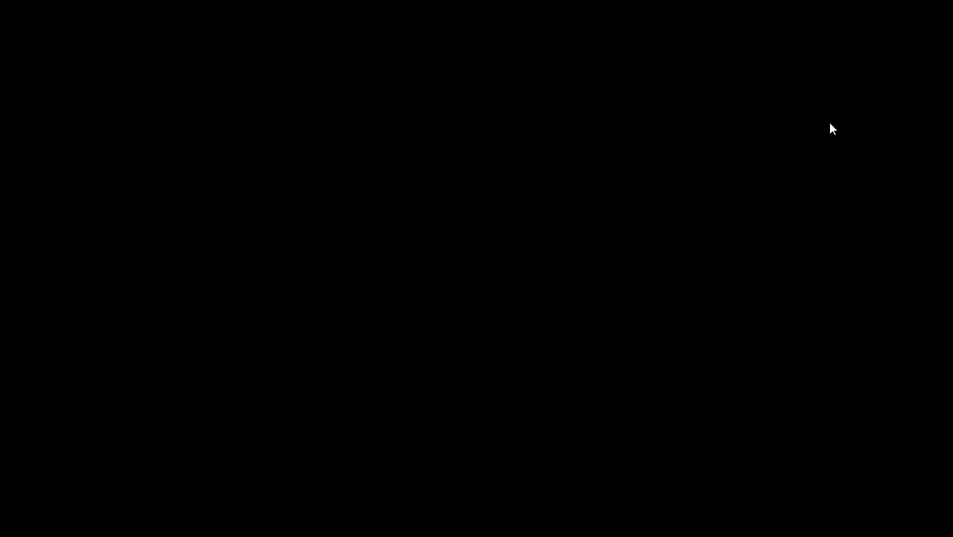
pyautogui.click(828, 122)
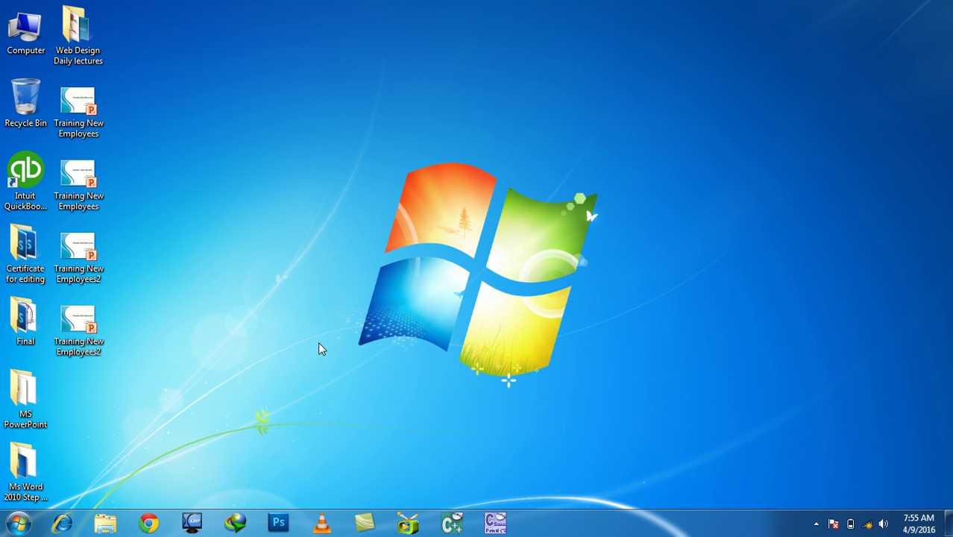
pyautogui.doubleClick(78, 253)
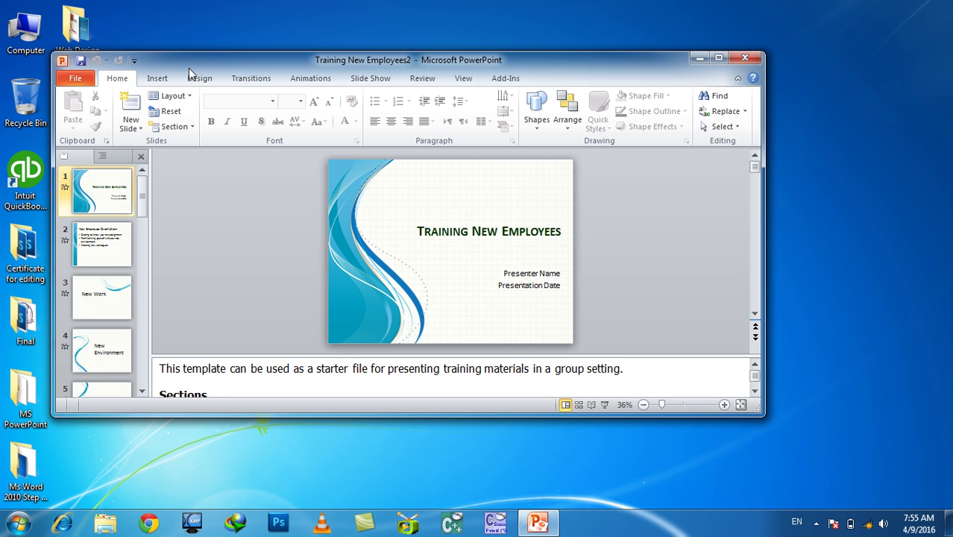
pyautogui.doubleClick(188, 67)
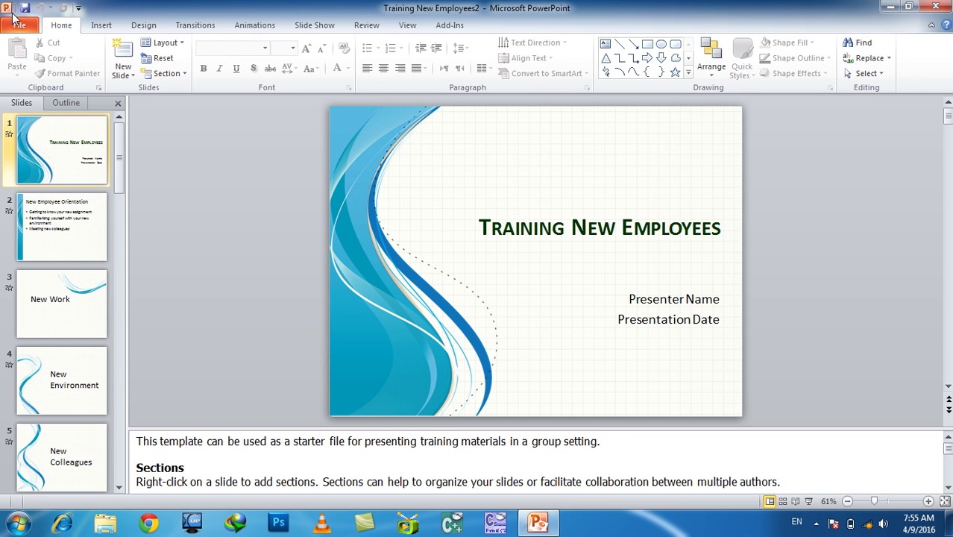
# Preview the Change File Type choices, then review the title slide's boxes and slides 2 to 5.
pyautogui.click(18, 26)
pyautogui.click(43, 238)
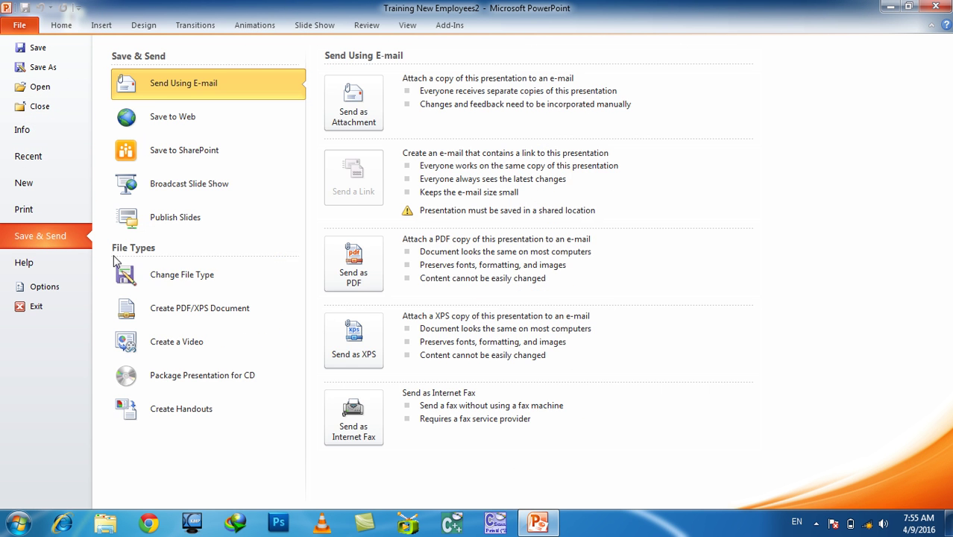
pyautogui.click(173, 283)
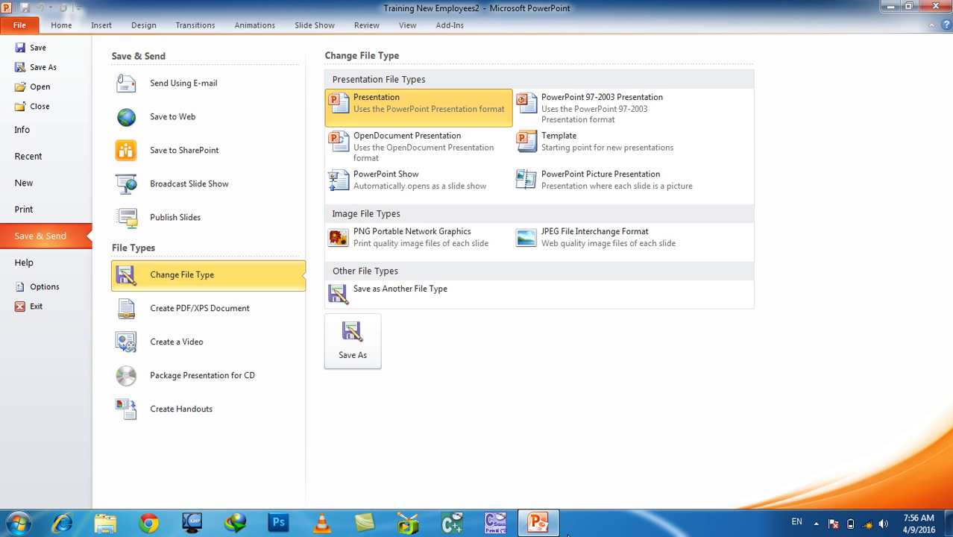
pyautogui.click(60, 26)
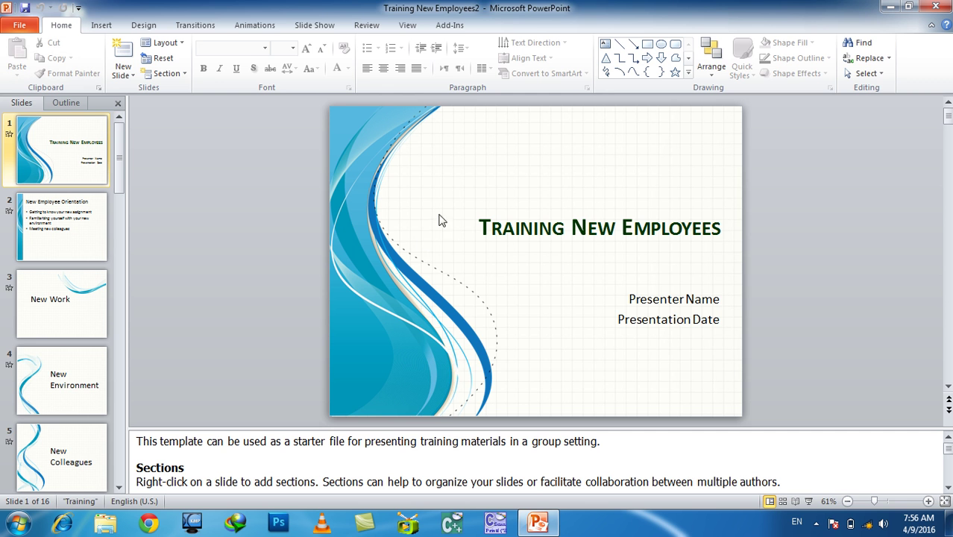
pyautogui.click(534, 237)
pyautogui.click(625, 302)
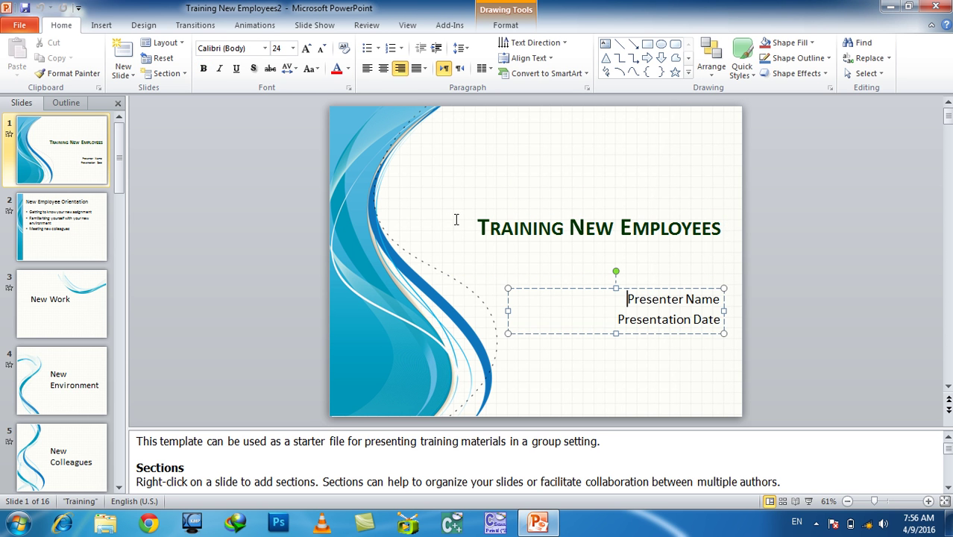
pyautogui.click(74, 237)
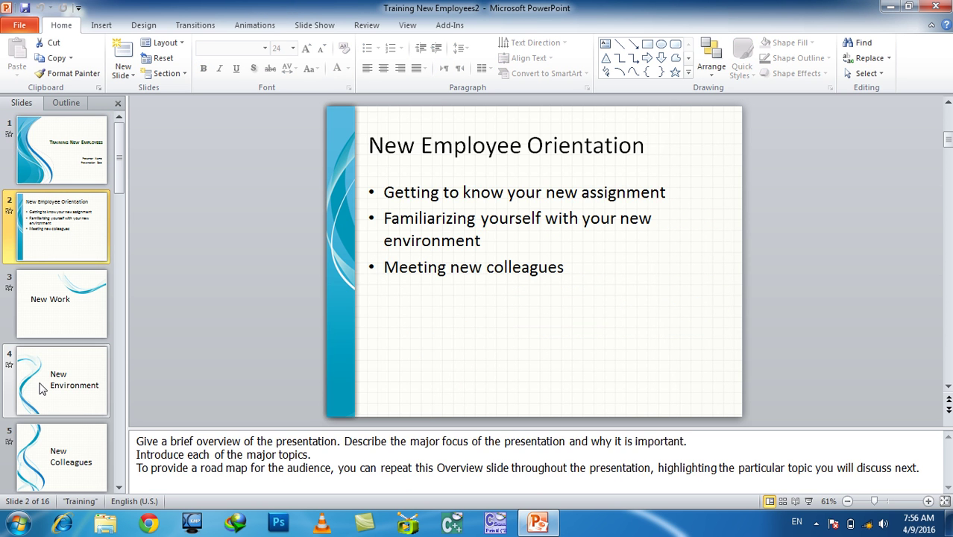
pyautogui.click(42, 388)
pyautogui.click(54, 436)
pyautogui.click(65, 231)
pyautogui.click(68, 177)
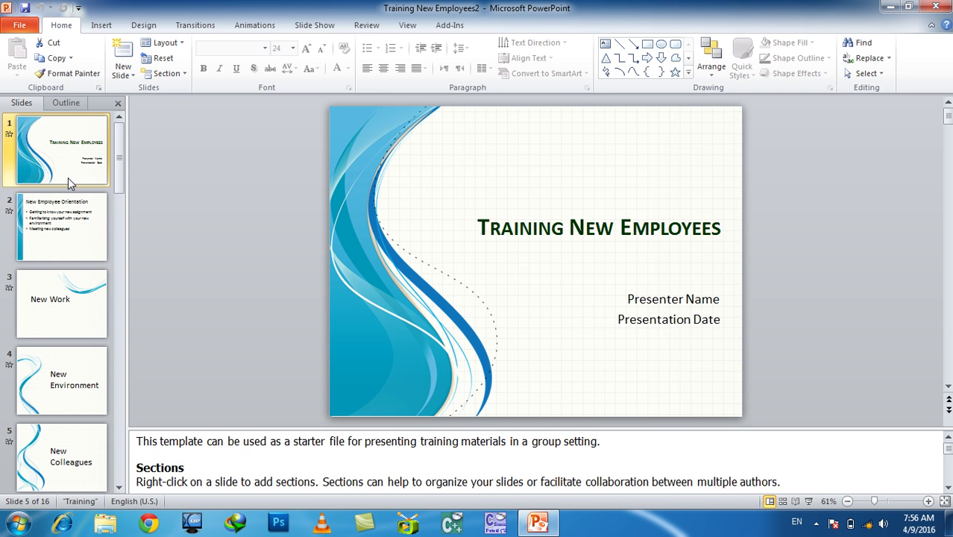
# Choose PowerPoint Picture Presentation as the new file type.
pyautogui.click(18, 27)
pyautogui.click(53, 239)
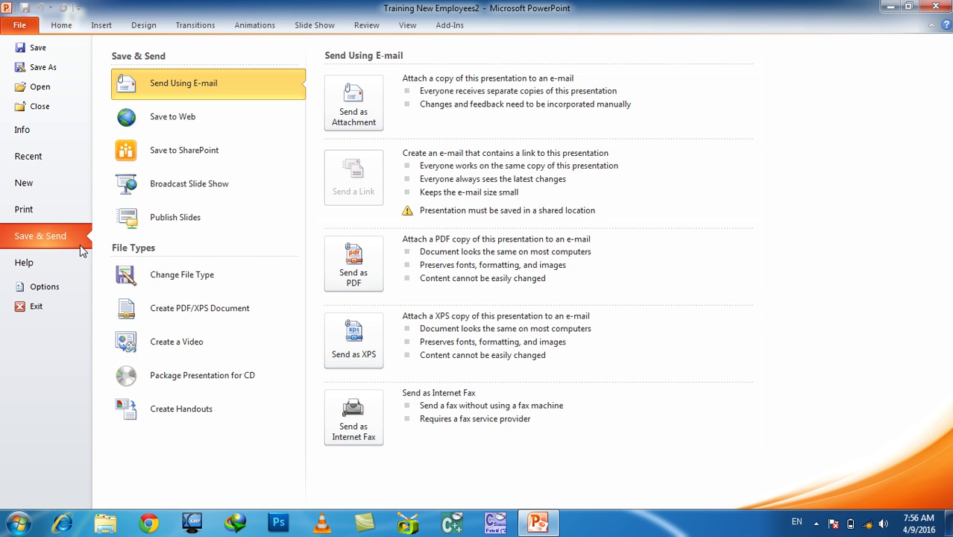
pyautogui.click(201, 273)
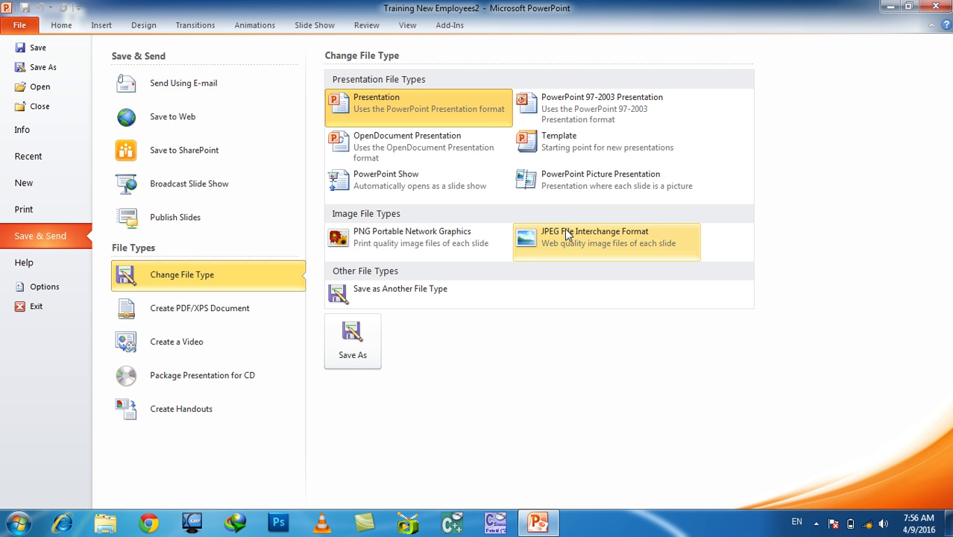
pyautogui.click(552, 194)
# Save the picture presentation to the Desktop as Pictures Only, declining to replace existing files.
pyautogui.click(366, 328)
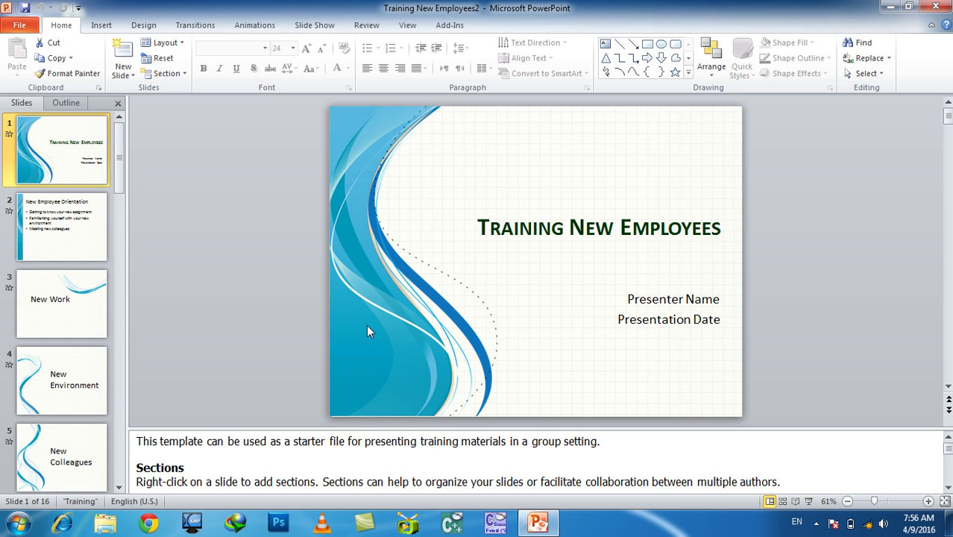
pyautogui.scroll(2, 98, 104)
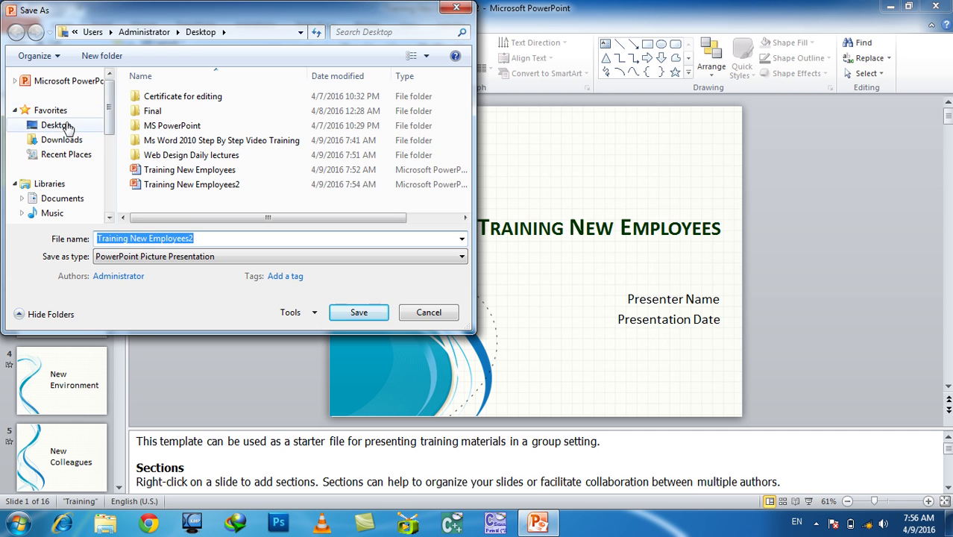
pyautogui.click(56, 125)
pyautogui.click(362, 315)
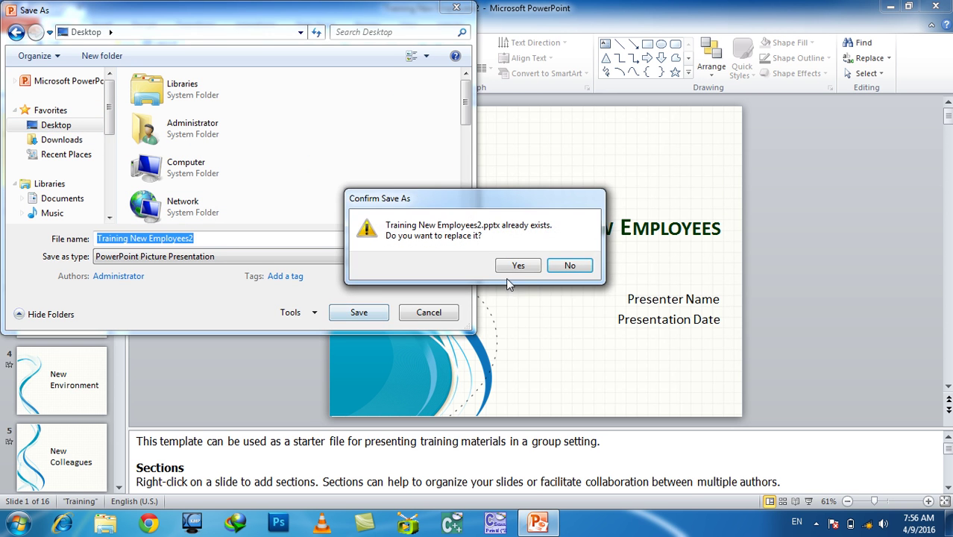
pyautogui.click(573, 265)
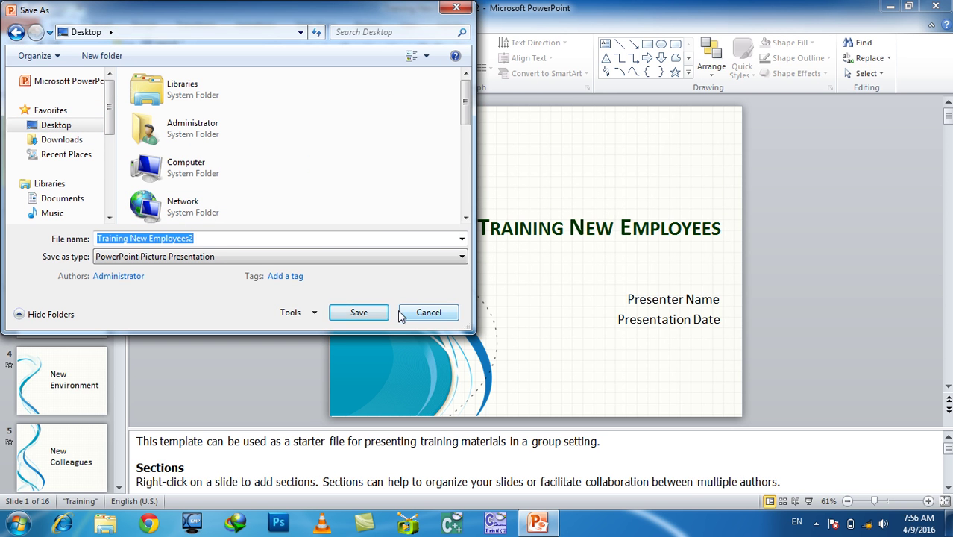
pyautogui.click(361, 313)
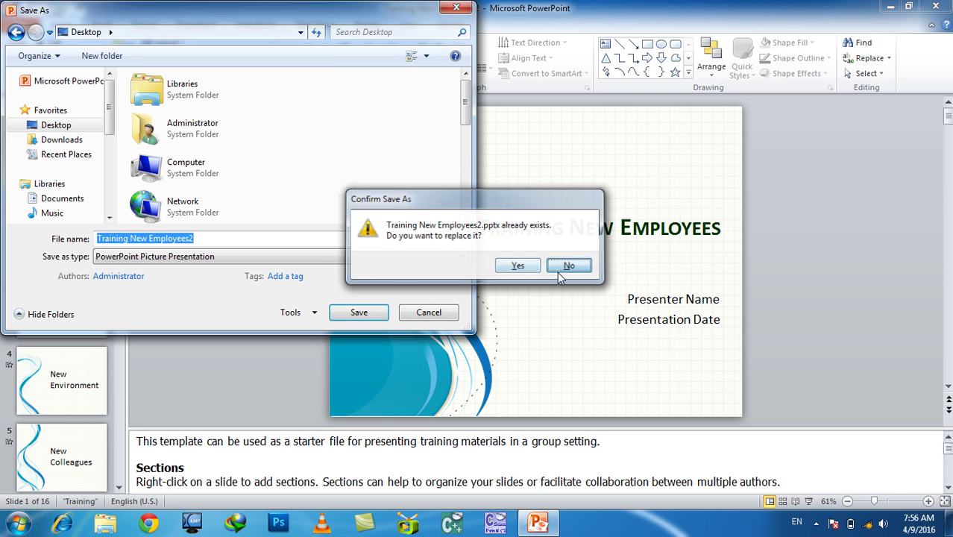
pyautogui.click(567, 267)
pyautogui.click(316, 239)
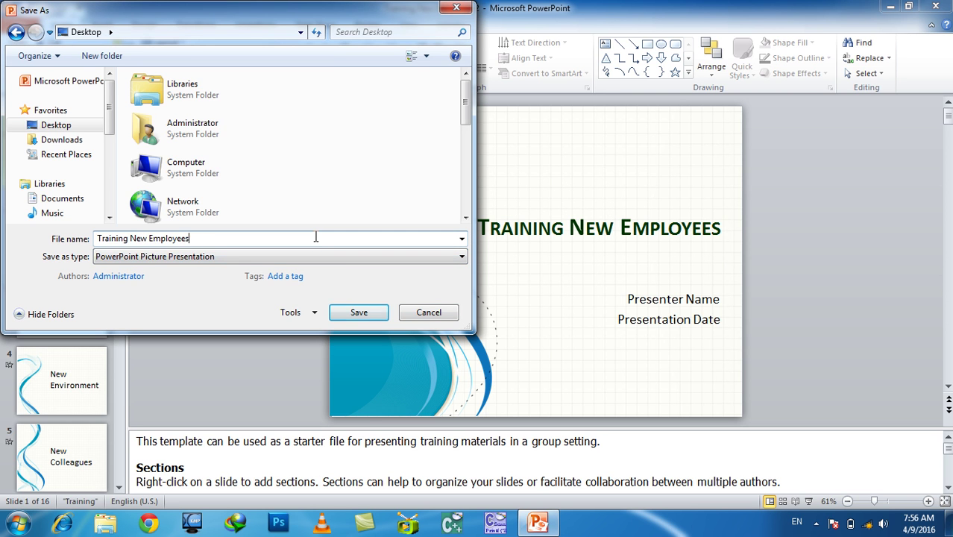
pyautogui.press('BackSpace')
pyautogui.press('BackSpace')
pyautogui.press('BackSpace')
pyautogui.press('BackSpace')
pyautogui.press('BackSpace')
pyautogui.press('BackSpace')
pyautogui.press('BackSpace')
pyautogui.write('Picture')
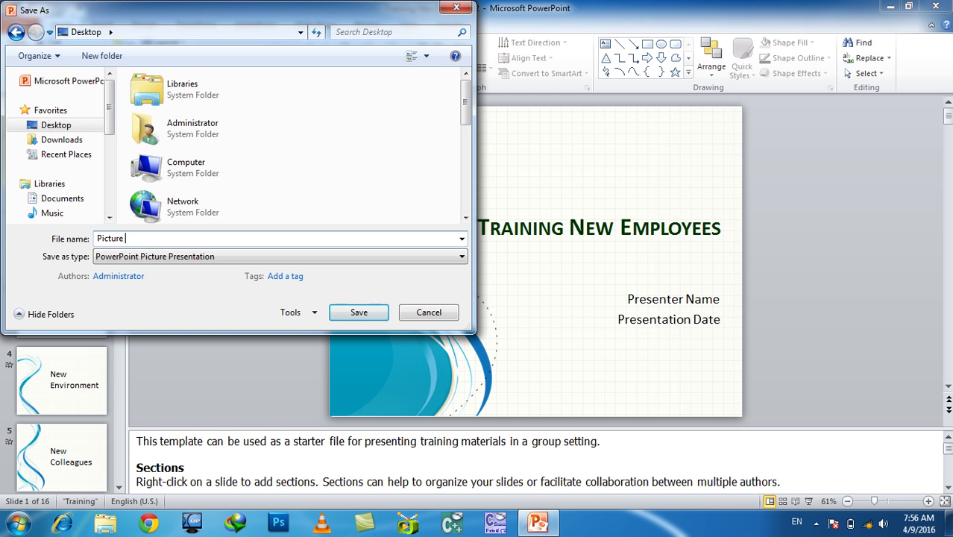
pyautogui.write('nly')
pyautogui.press('Return')
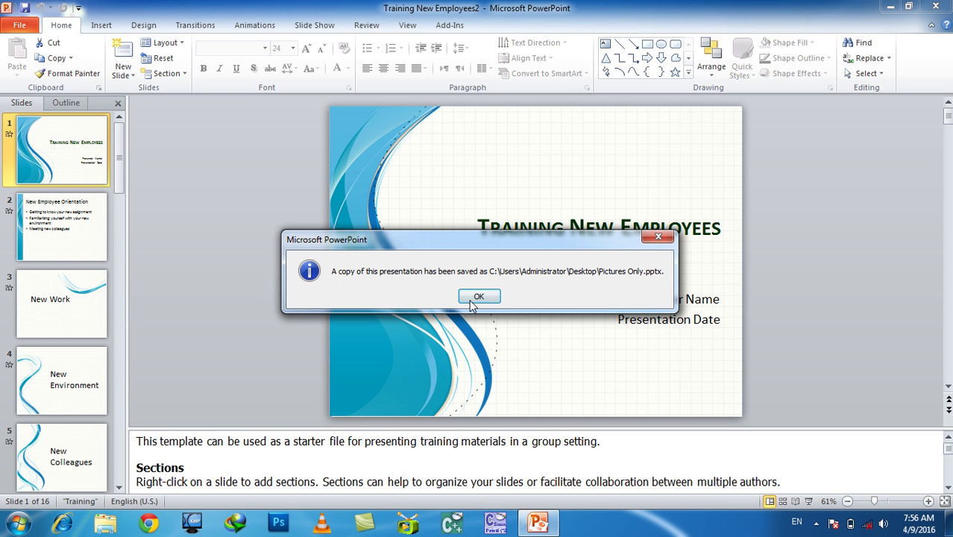
# Dismiss the confirmation, open Pictures Only from the desktop and check the title slide is one picture.
pyautogui.click(478, 297)
pyautogui.click(526, 522)
pyautogui.doubleClick(81, 401)
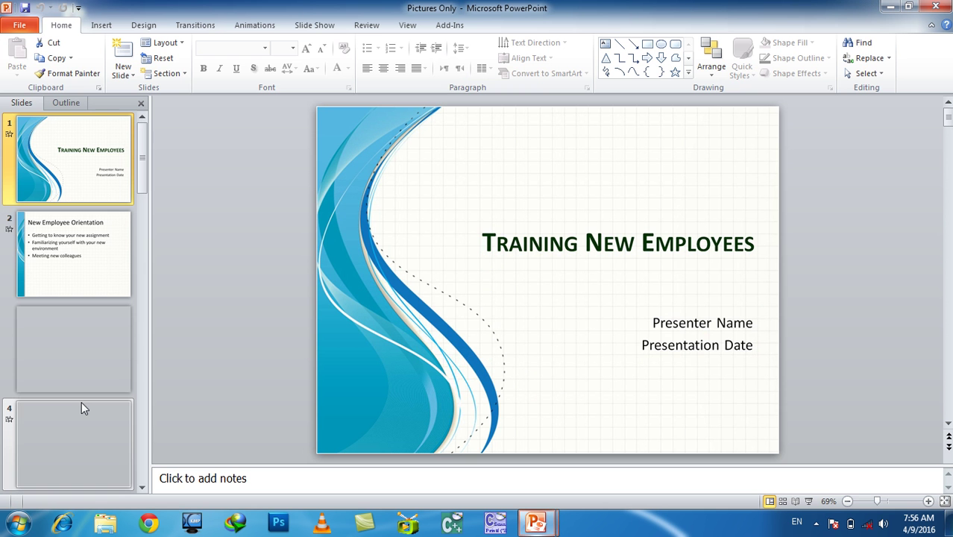
pyautogui.click(399, 240)
pyautogui.doubleClick(607, 261)
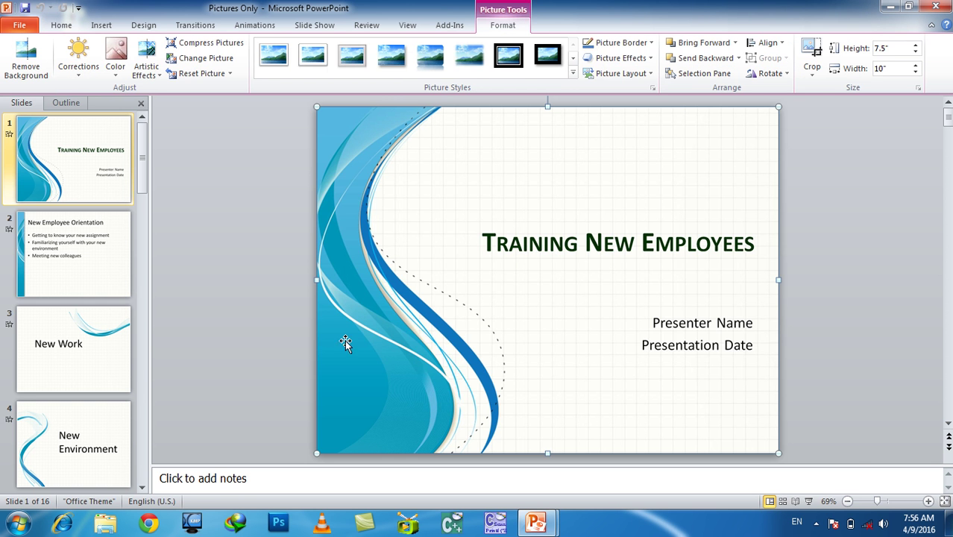
# Drag slide 2's picture to show it is one image, undo the moves and minimize the window.
pyautogui.click(72, 255)
pyautogui.moveTo(394, 282)
pyautogui.mouseDown()
pyautogui.moveTo(470, 367)
pyautogui.moveTo(404, 264)
pyautogui.moveTo(404, 246)
pyautogui.mouseUp()
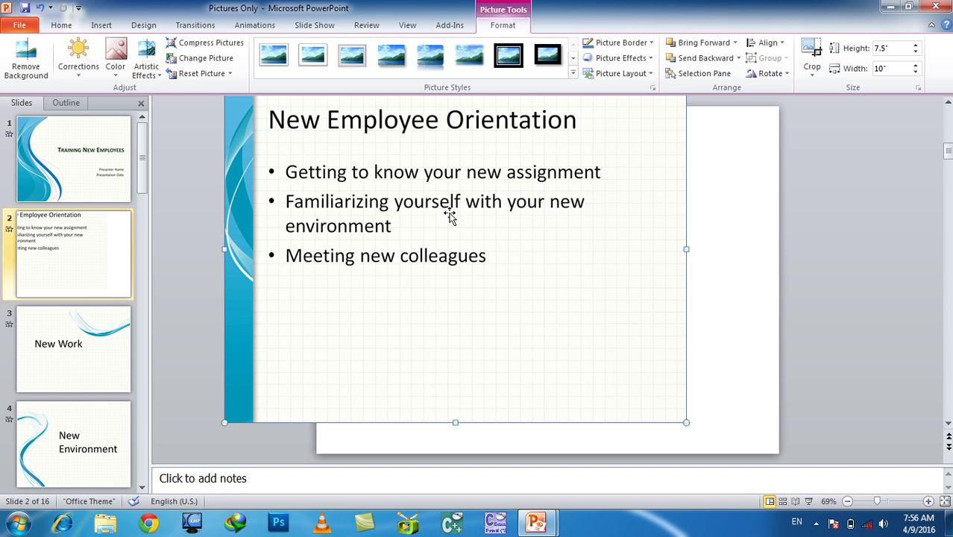
pyautogui.hotkey('ctrl', 'z')
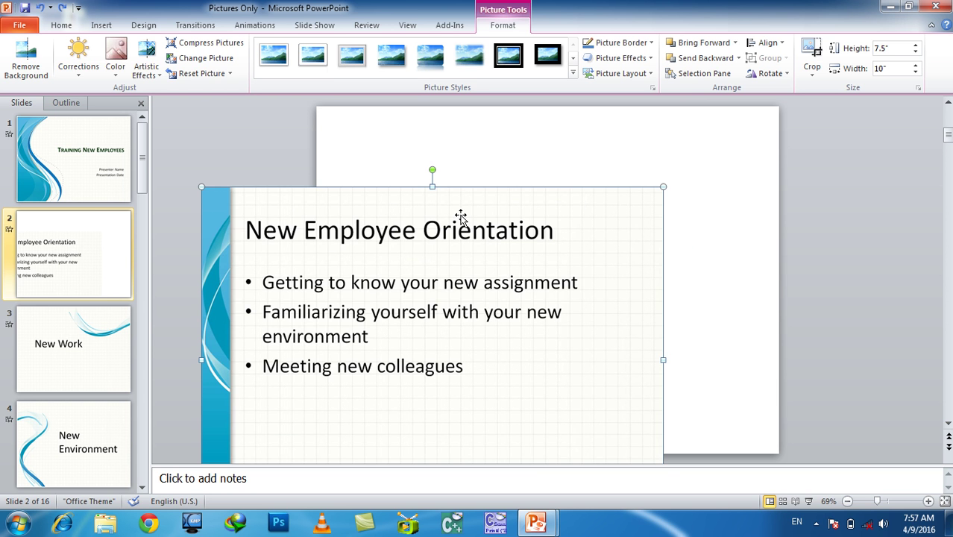
pyautogui.hotkey('ctrl', 'z')
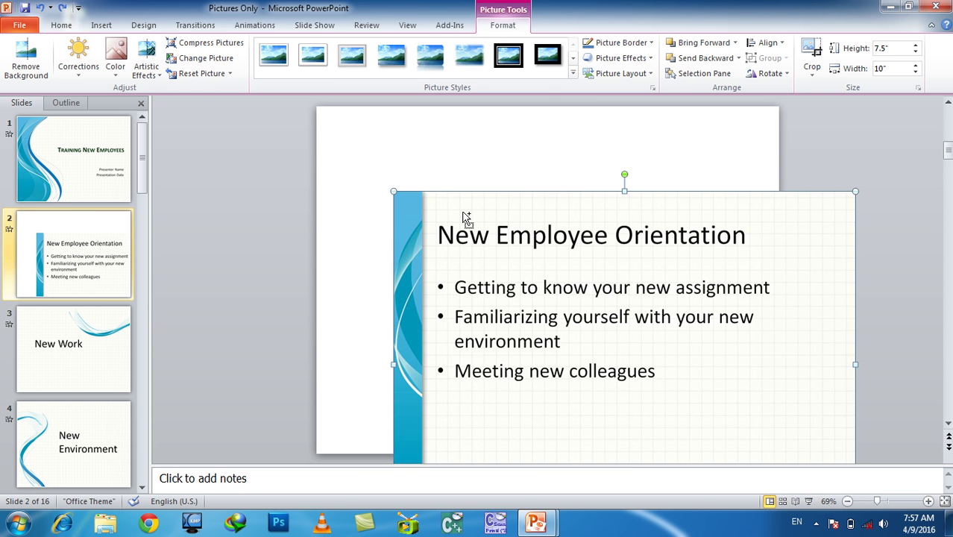
pyautogui.hotkey('ctrl', 'z')
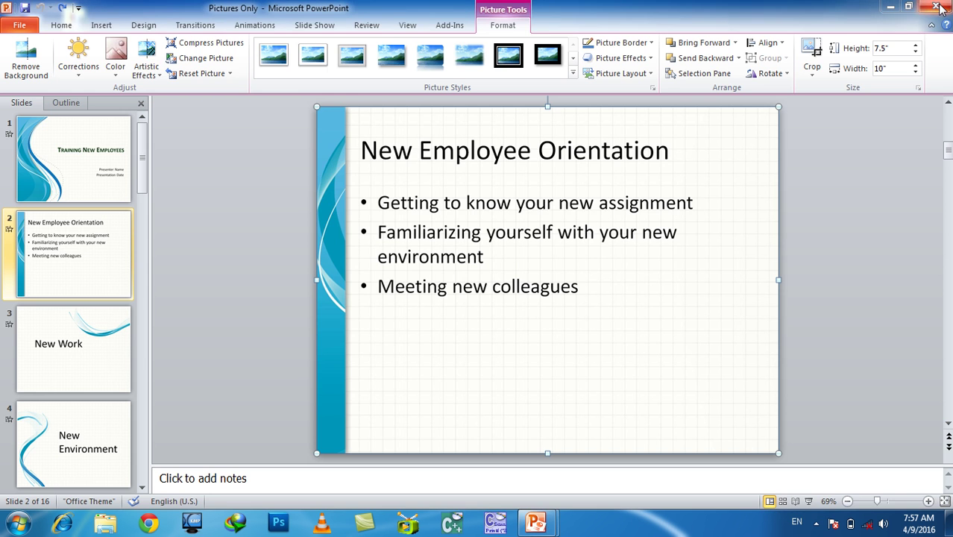
pyautogui.click(889, 6)
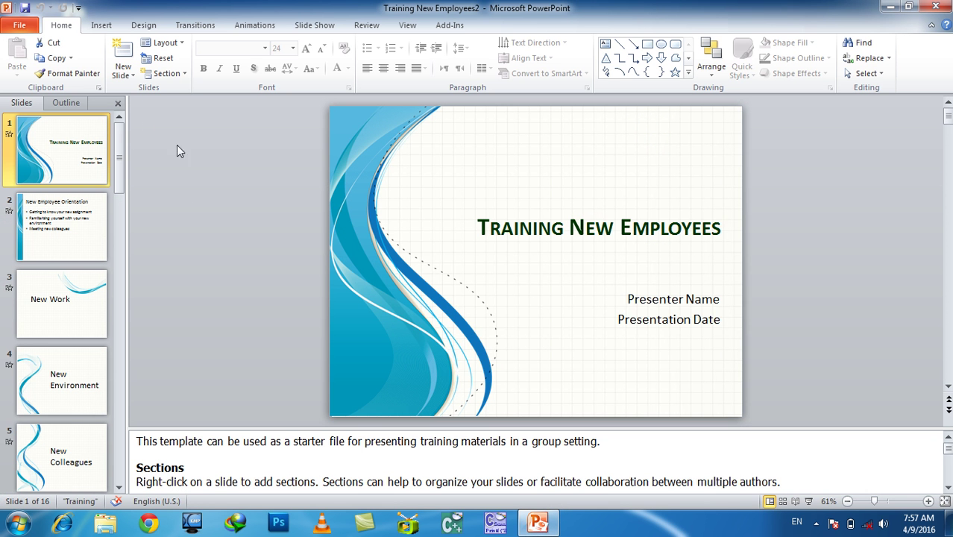
# Select PNG Portable Network Graphics as the export format under Change File Type.
pyautogui.click(582, 247)
pyautogui.click(615, 298)
pyautogui.click(257, 193)
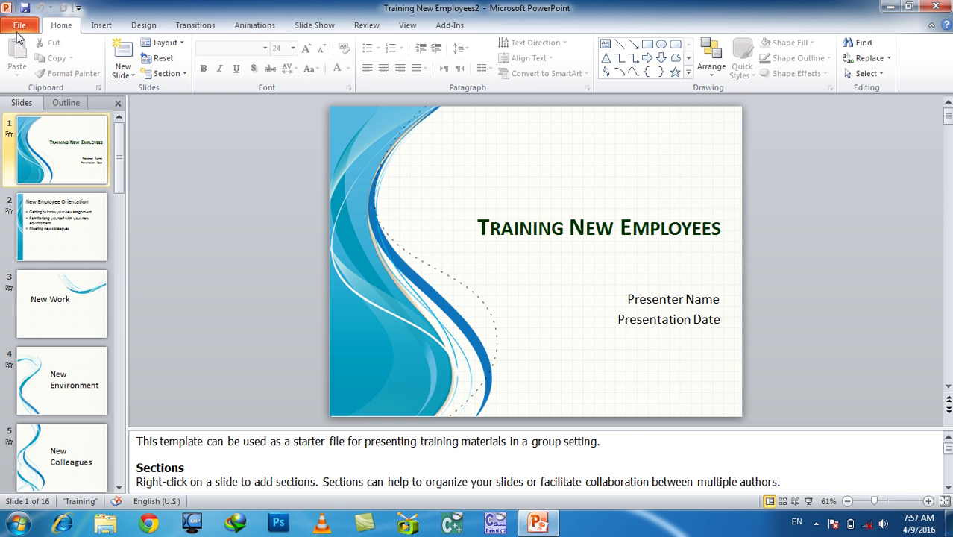
pyautogui.click(20, 25)
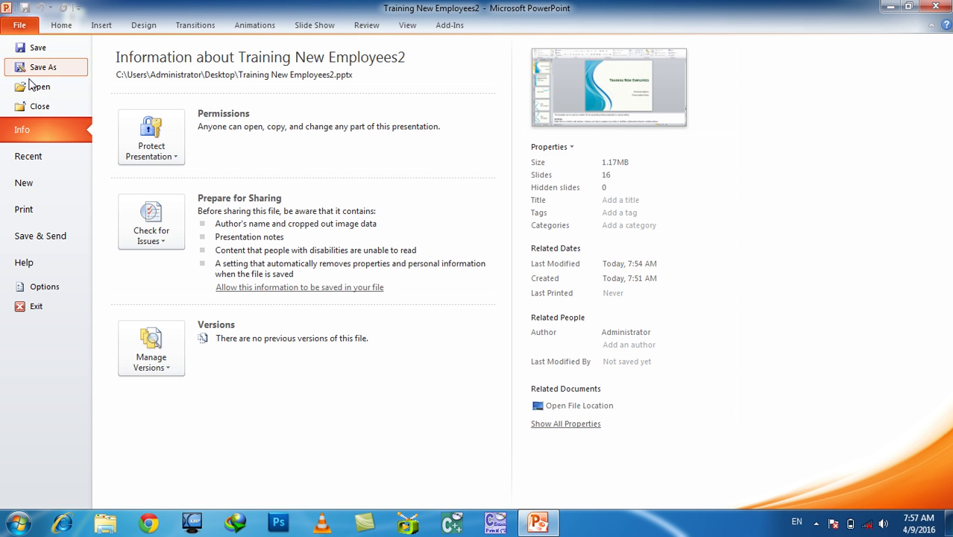
pyautogui.click(42, 240)
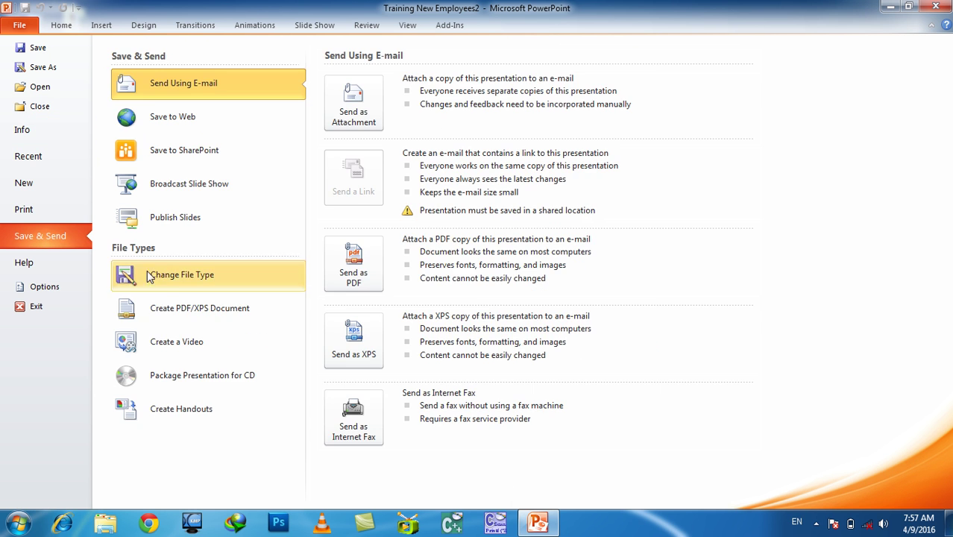
pyautogui.click(174, 282)
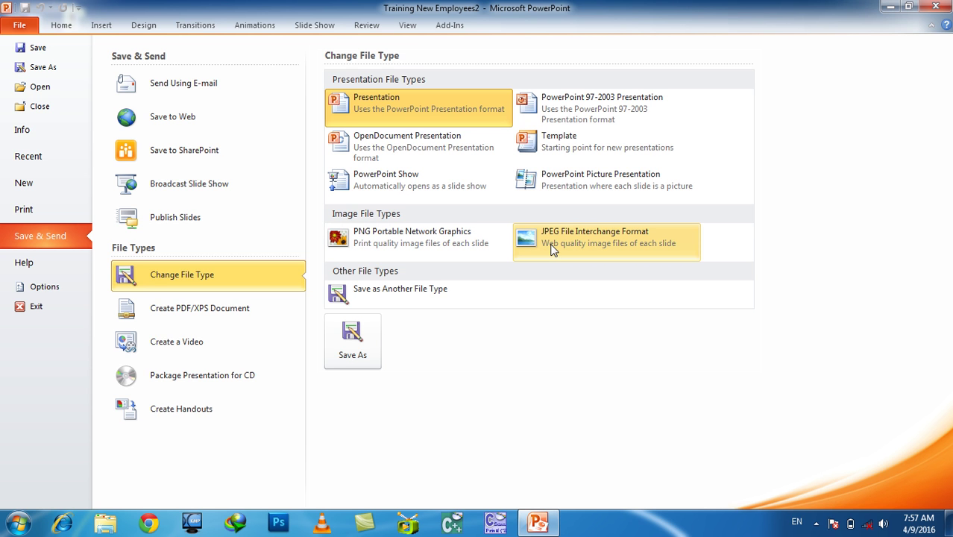
pyautogui.click(408, 238)
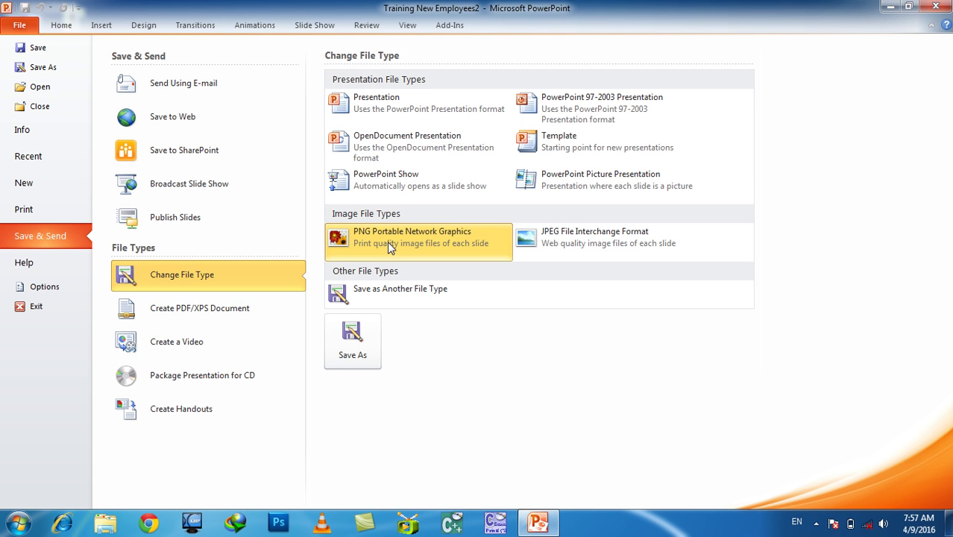
# Save every slide as PNG images on the Desktop, then minimize PowerPoint.
pyautogui.click(359, 347)
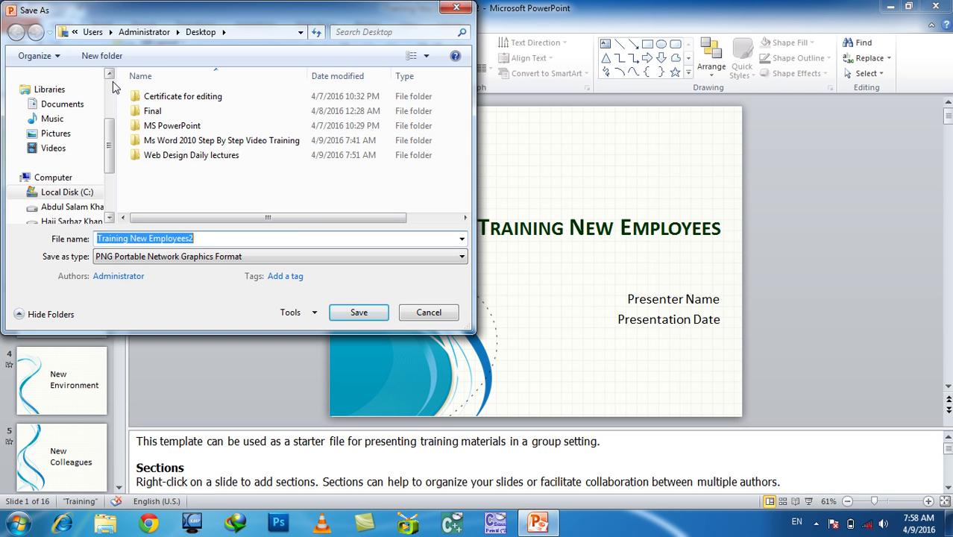
pyautogui.scroll(2, 90, 119)
pyautogui.click(60, 124)
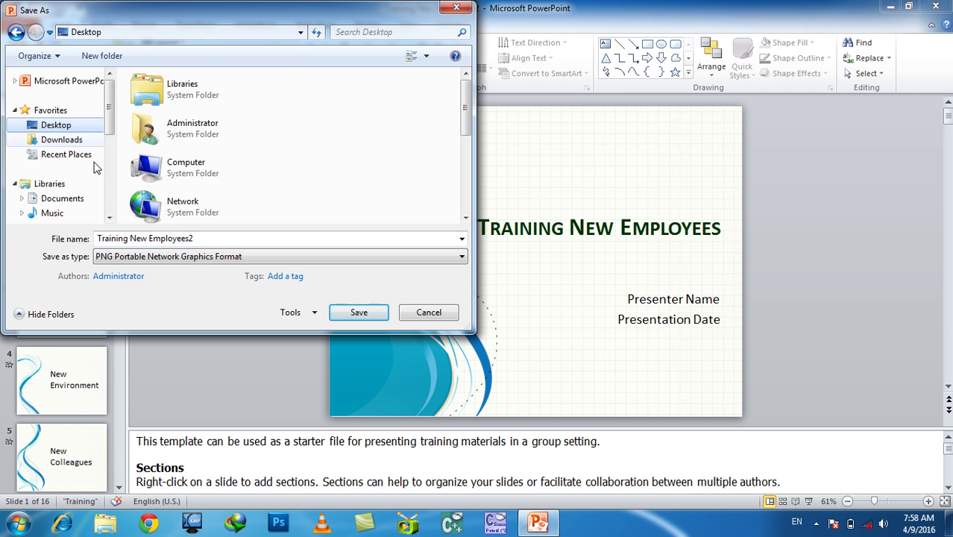
pyautogui.click(347, 312)
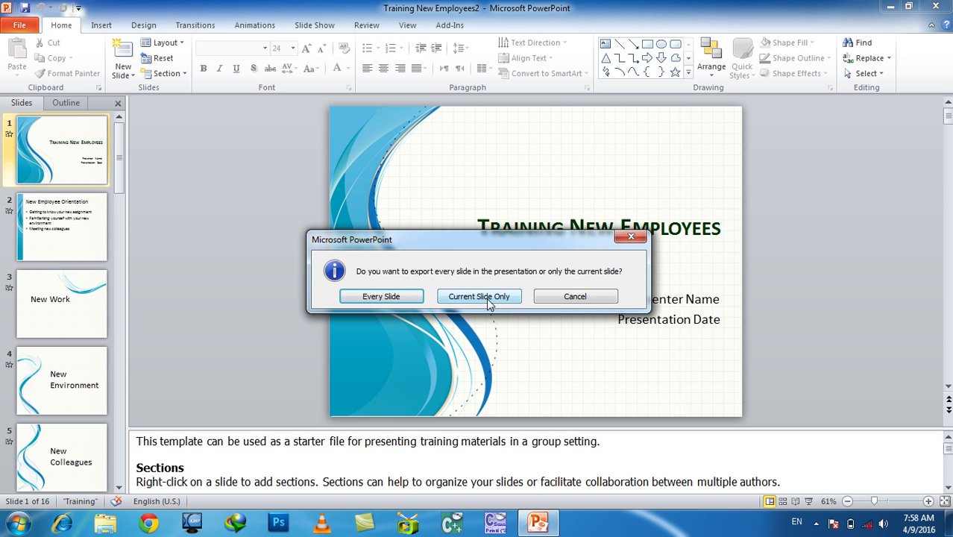
pyautogui.click(400, 297)
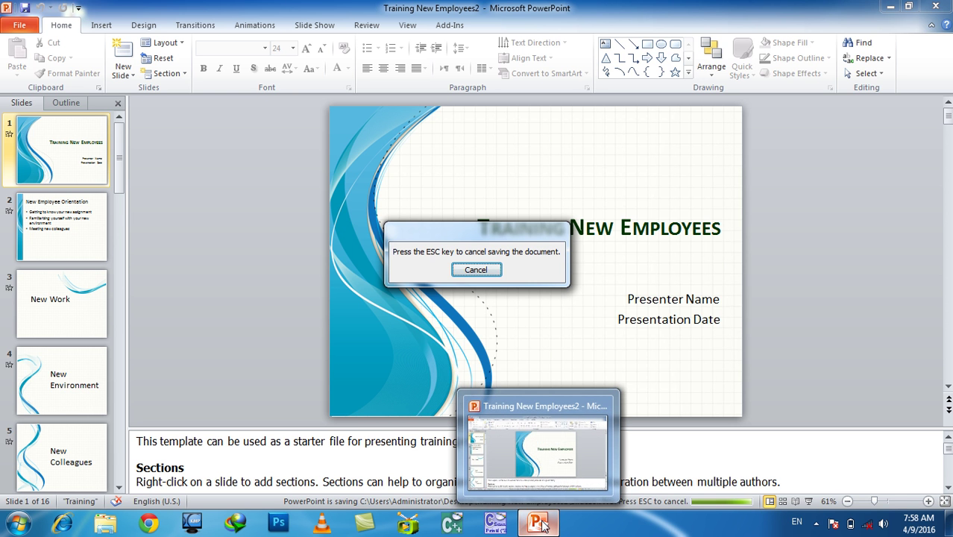
pyautogui.click(480, 297)
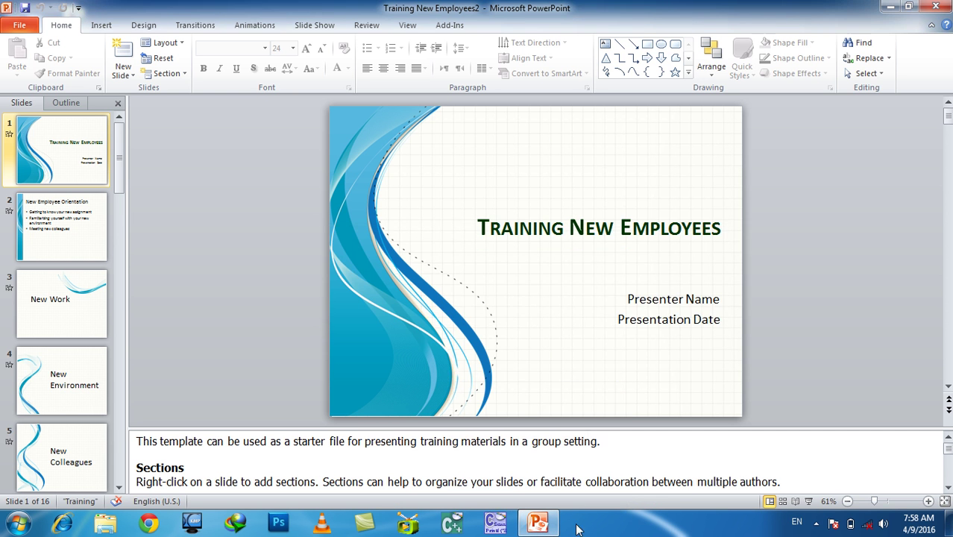
pyautogui.click(542, 525)
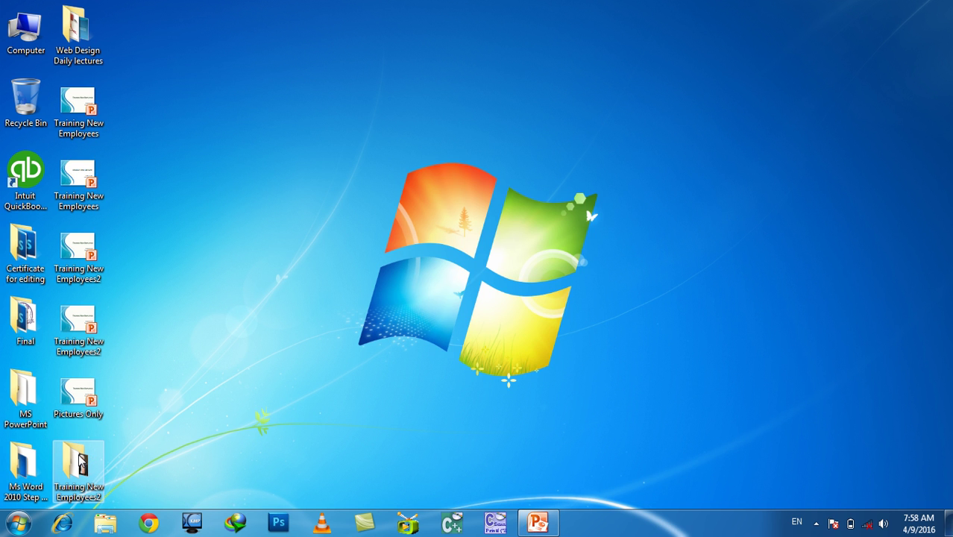
# Open the Training New Employees2 folder and browse the exported slide PNGs in the picture viewer.
pyautogui.doubleClick(78, 466)
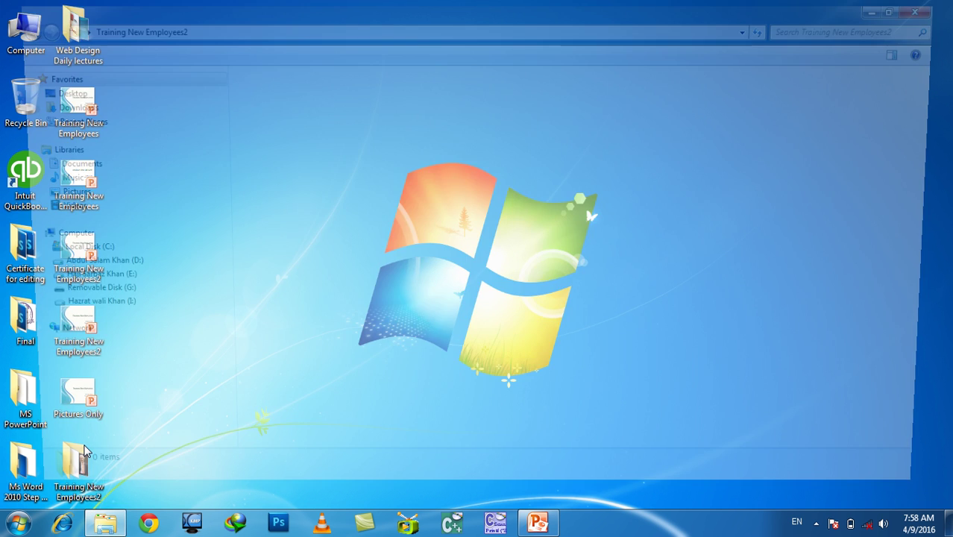
pyautogui.doubleClick(262, 110)
pyautogui.press('Right')
pyautogui.press('Right')
pyautogui.press('Right')
pyautogui.press('Right')
pyautogui.press('Right')
pyautogui.press('Right')
pyautogui.press('Right')
pyautogui.press('Right')
pyautogui.press('Right')
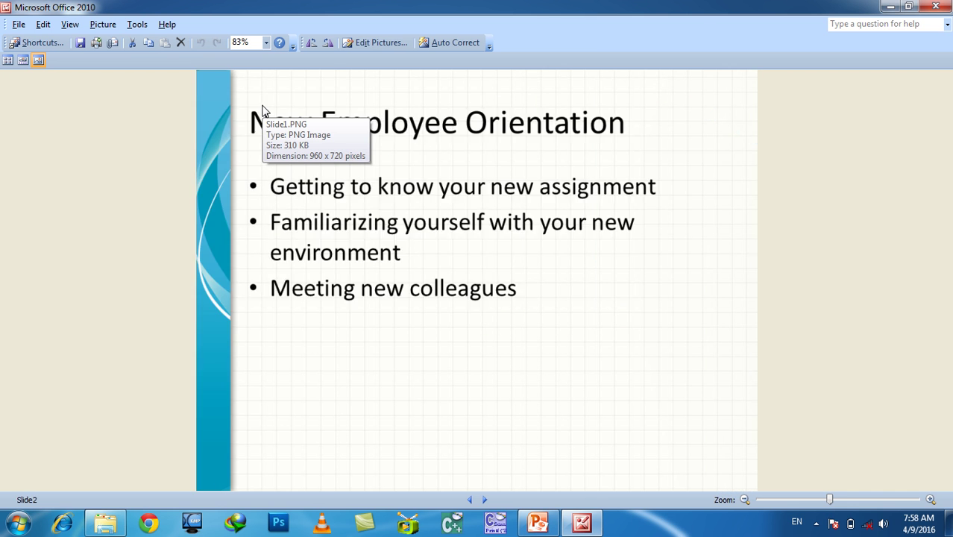
pyautogui.press('Right')
pyautogui.press('Right')
pyautogui.press('Right')
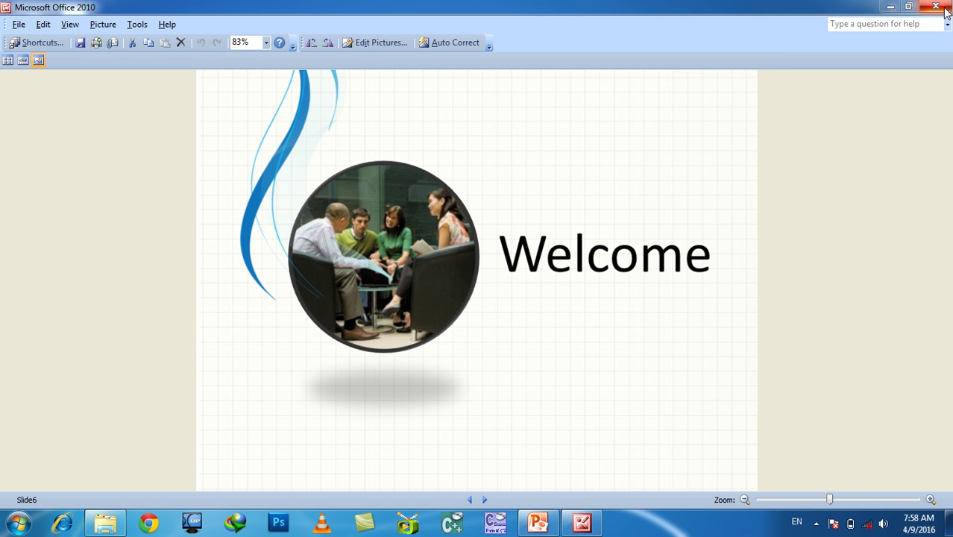
pyautogui.click(936, 6)
pyautogui.click(936, 6)
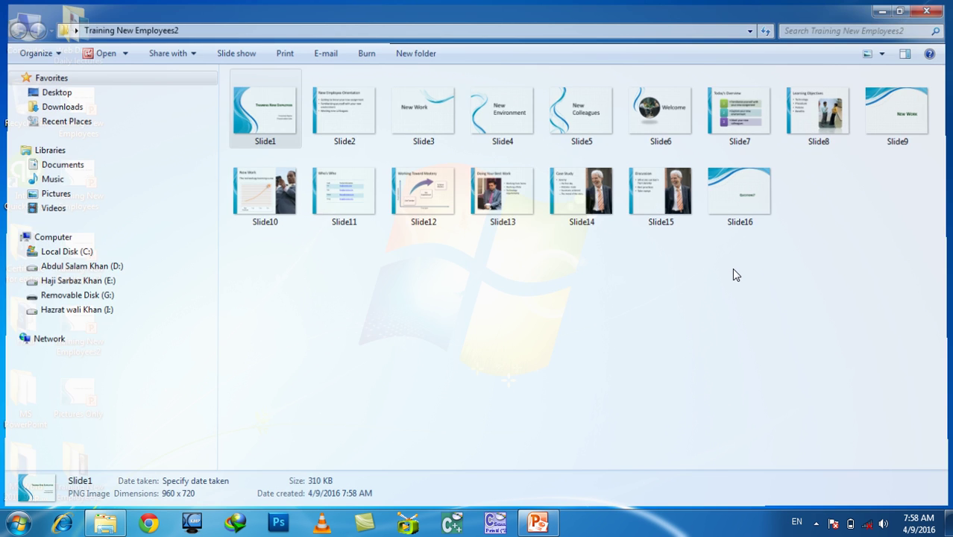
pyautogui.click(538, 522)
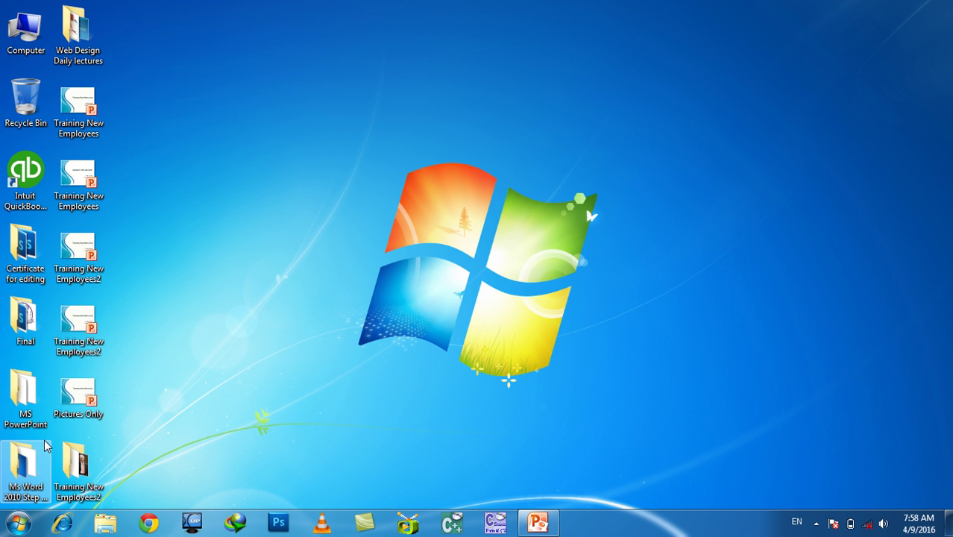
# Reopen the folder to check Slide1's file properties, then return to PowerPoint.
pyautogui.click(71, 463)
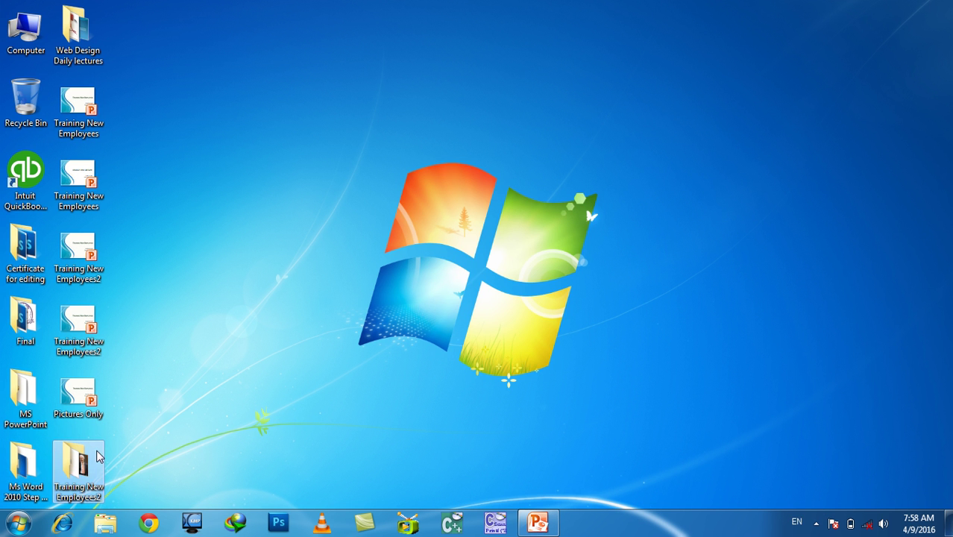
pyautogui.doubleClick(93, 453)
pyautogui.rightClick(254, 97)
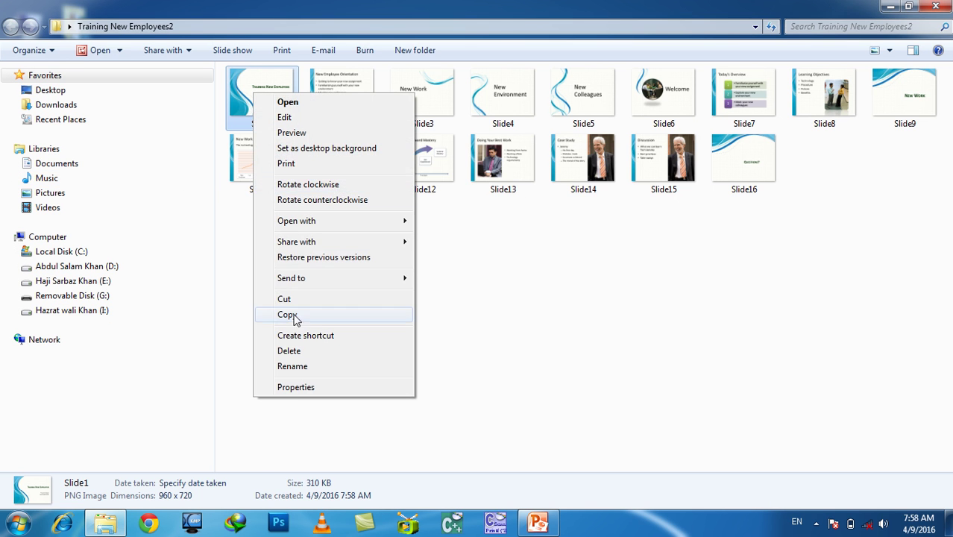
pyautogui.click(296, 389)
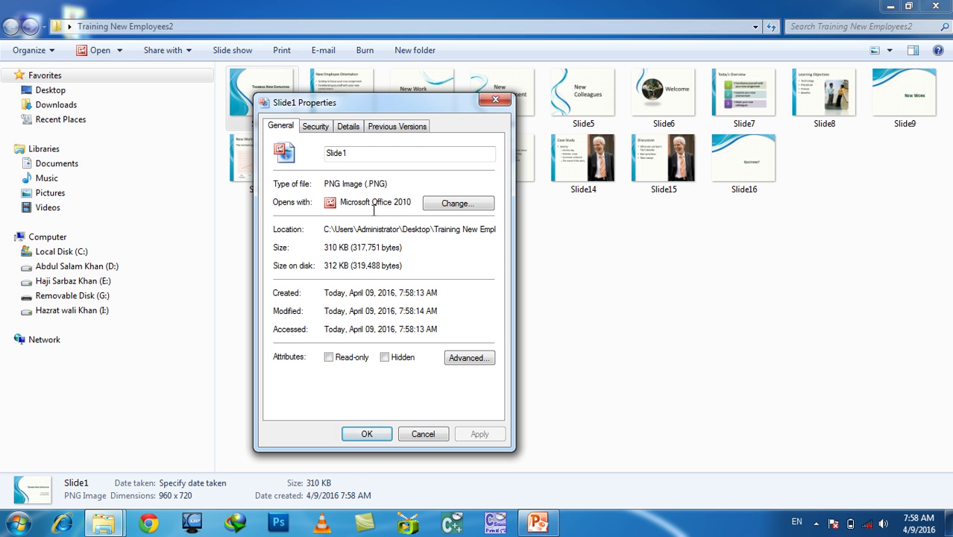
pyautogui.click(422, 434)
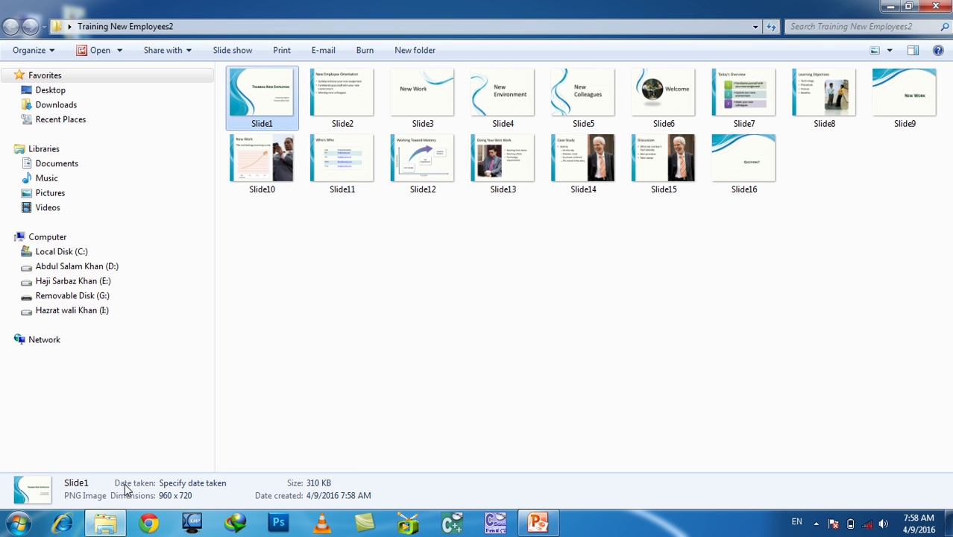
pyautogui.click(371, 382)
pyautogui.click(938, 9)
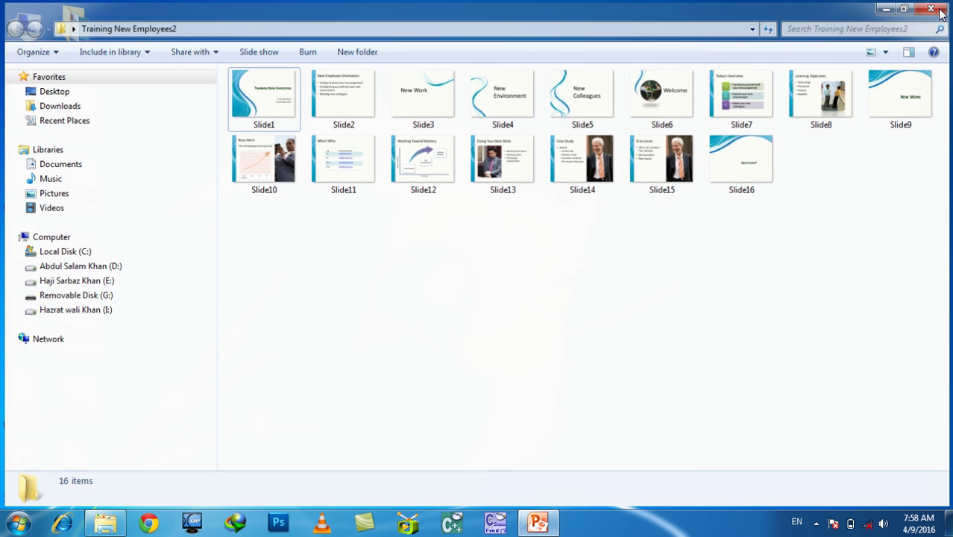
pyautogui.click(550, 516)
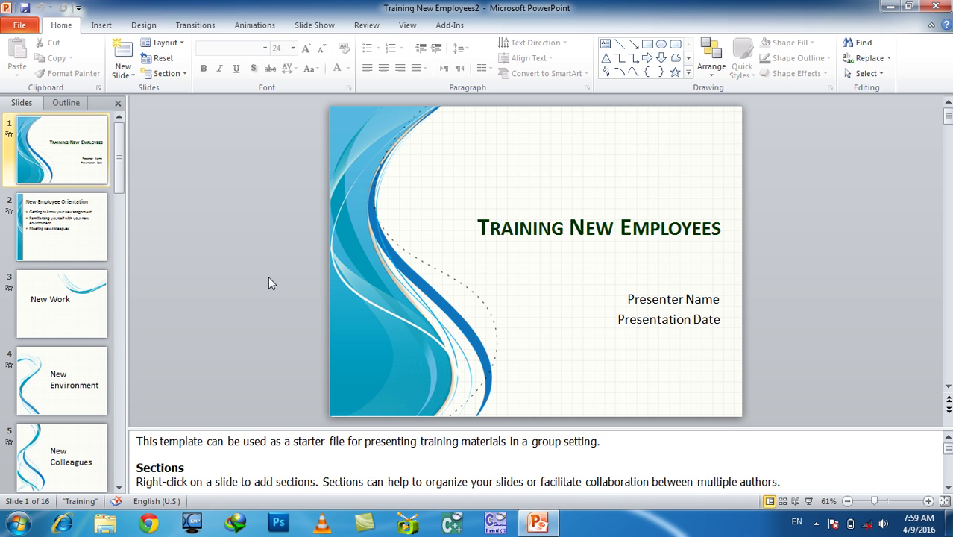
# Change the file type to JPEG, save every slide to the Desktop, and minimize PowerPoint.
pyautogui.click(19, 24)
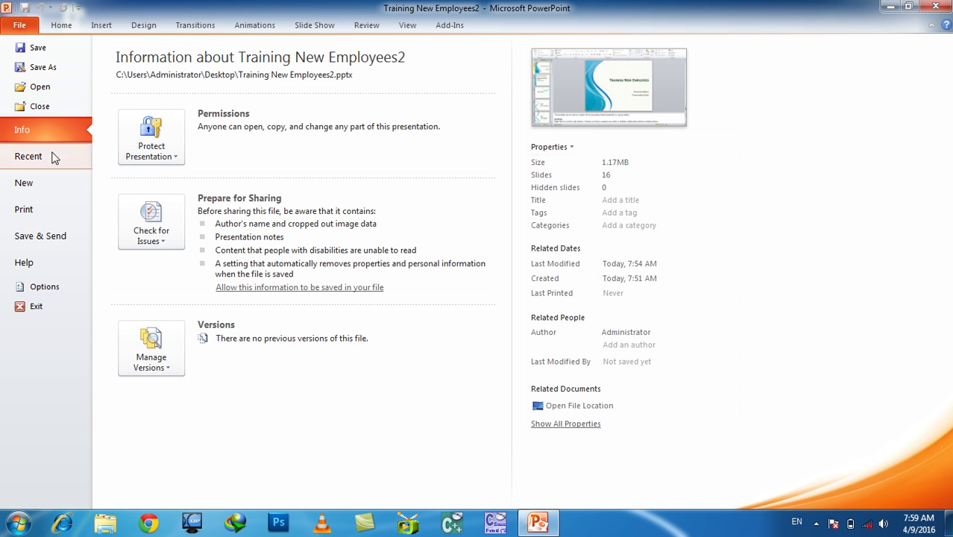
pyautogui.click(60, 239)
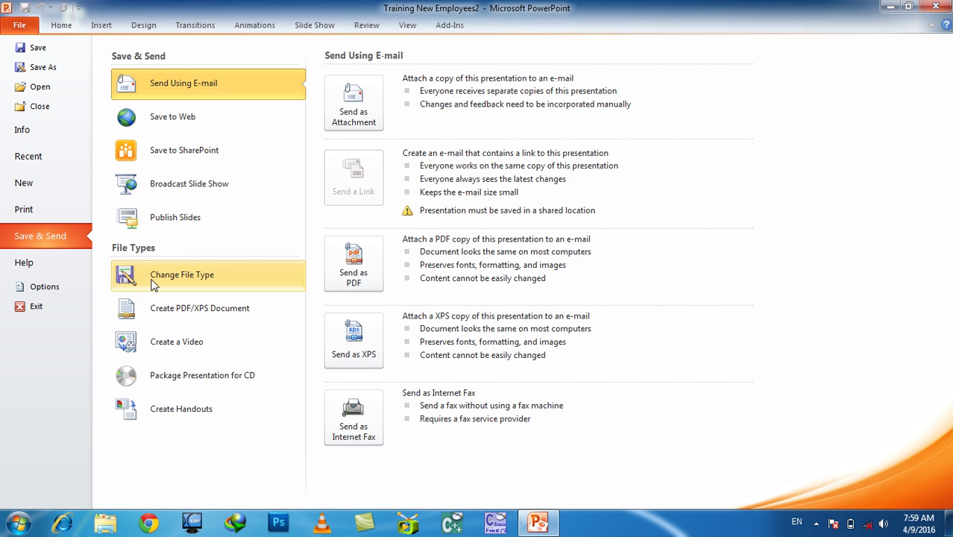
pyautogui.click(180, 276)
pyautogui.click(578, 242)
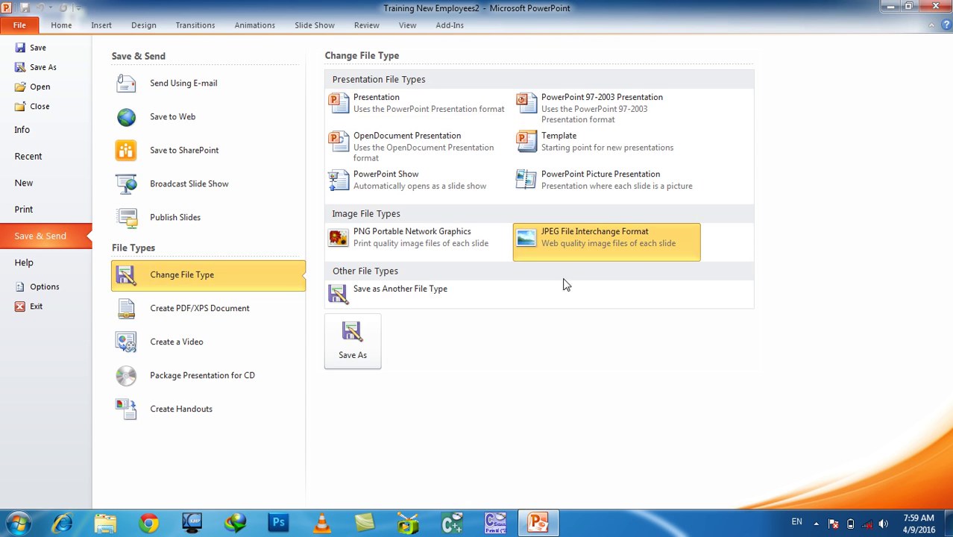
pyautogui.click(366, 339)
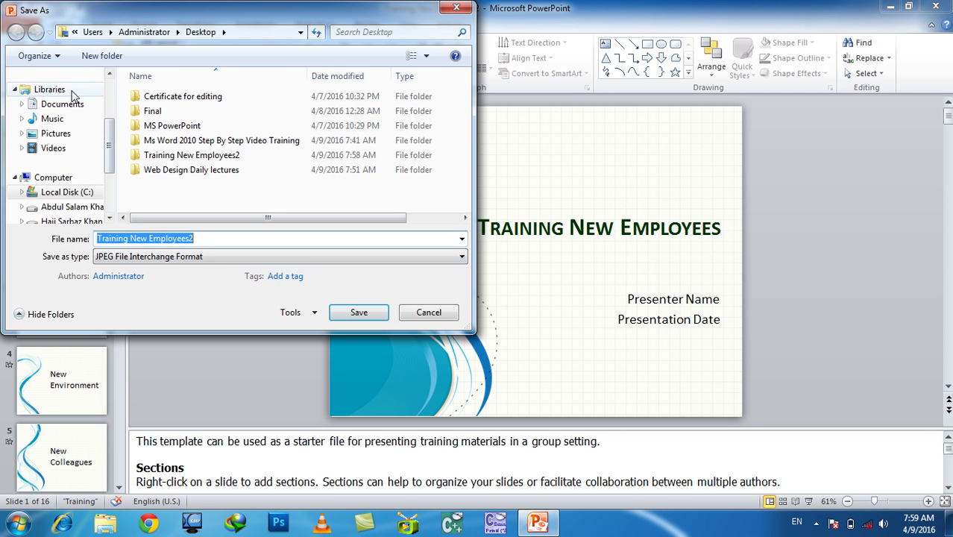
pyautogui.scroll(3, 52, 119)
pyautogui.click(56, 125)
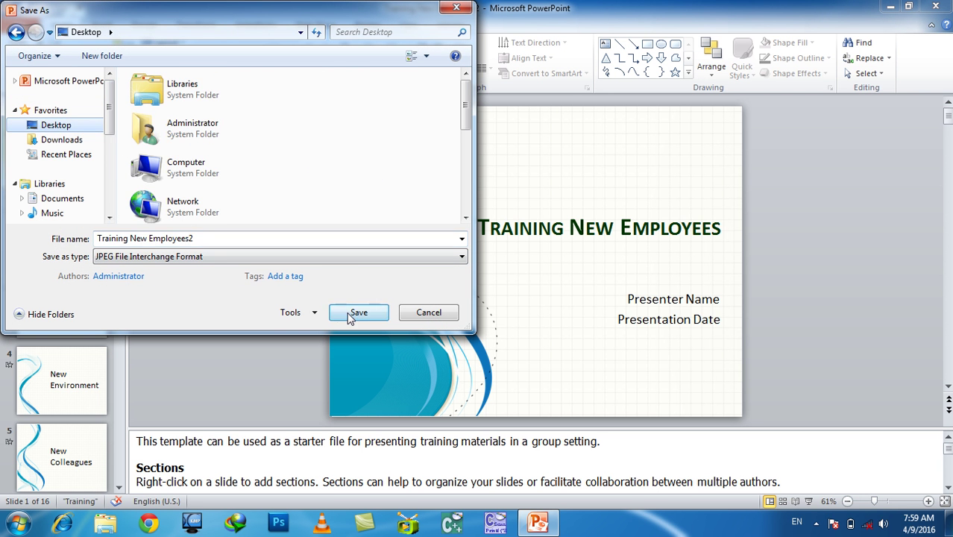
pyautogui.click(350, 316)
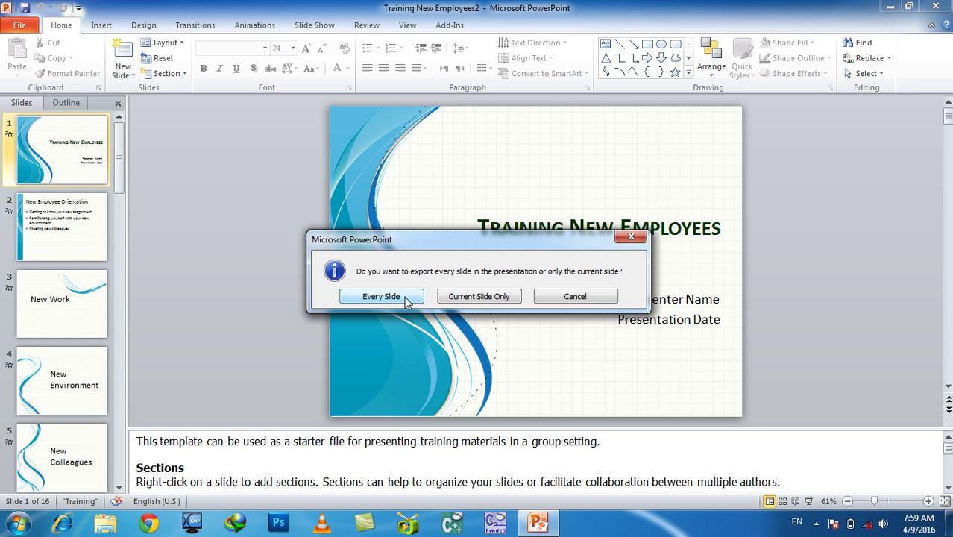
pyautogui.click(406, 299)
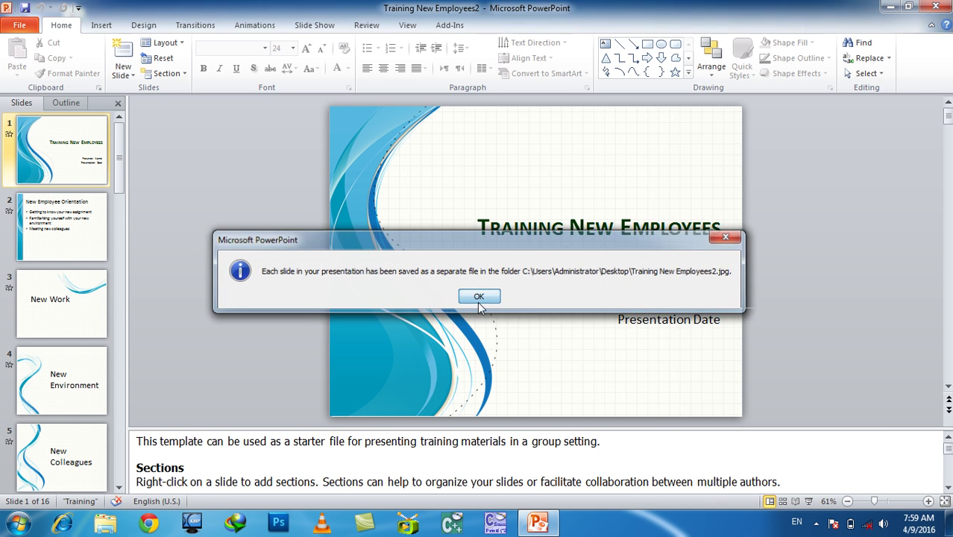
pyautogui.click(479, 296)
pyautogui.click(537, 522)
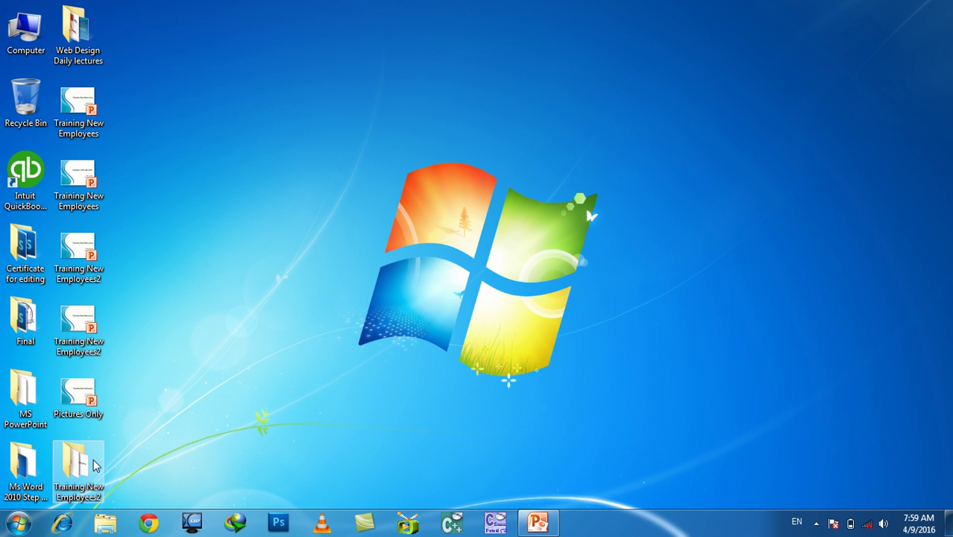
# Open the Training New Employees2 folder and view the JPEG Slide1's file properties.
pyautogui.doubleClick(94, 462)
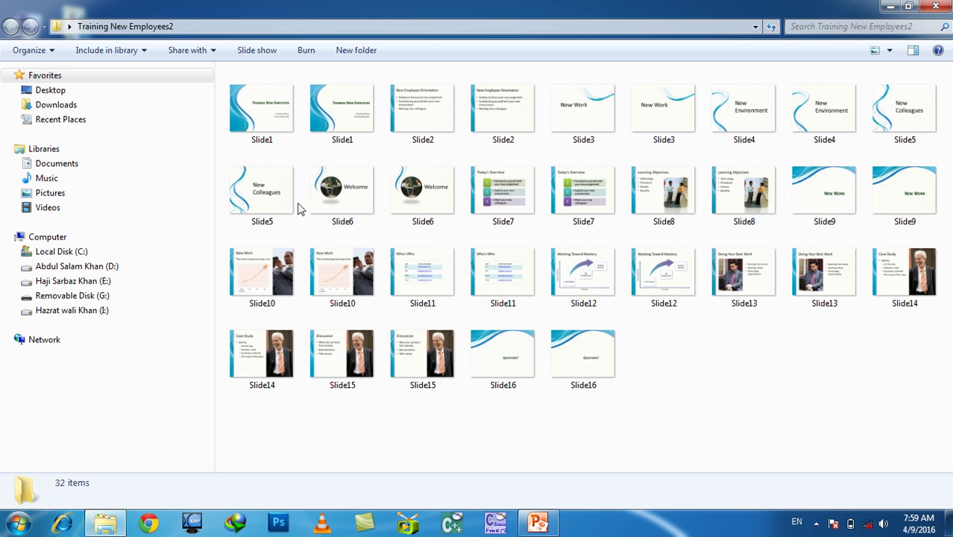
pyautogui.click(262, 112)
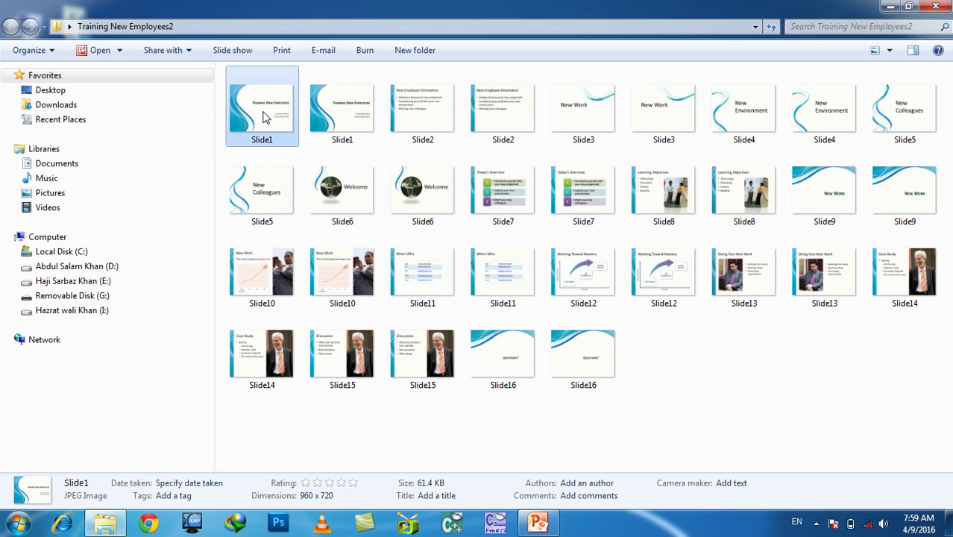
pyautogui.rightClick(262, 112)
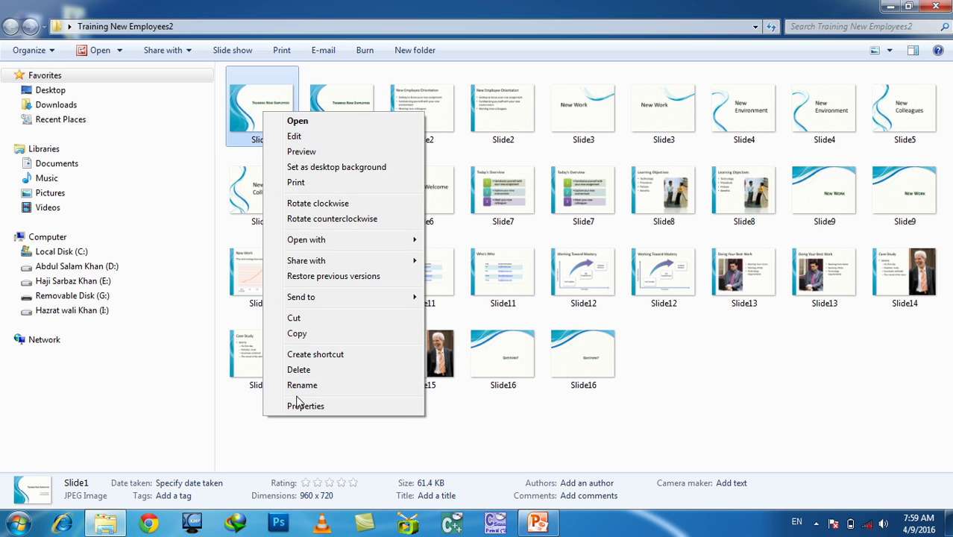
pyautogui.click(302, 405)
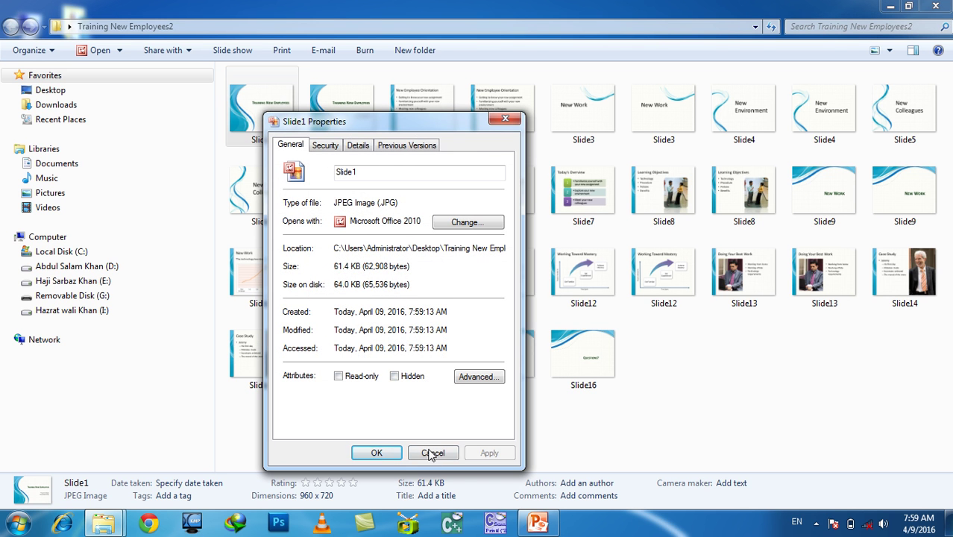
pyautogui.click(432, 453)
# View the PNG Slide1's properties to compare its type and size, then return to PowerPoint.
pyautogui.rightClick(343, 91)
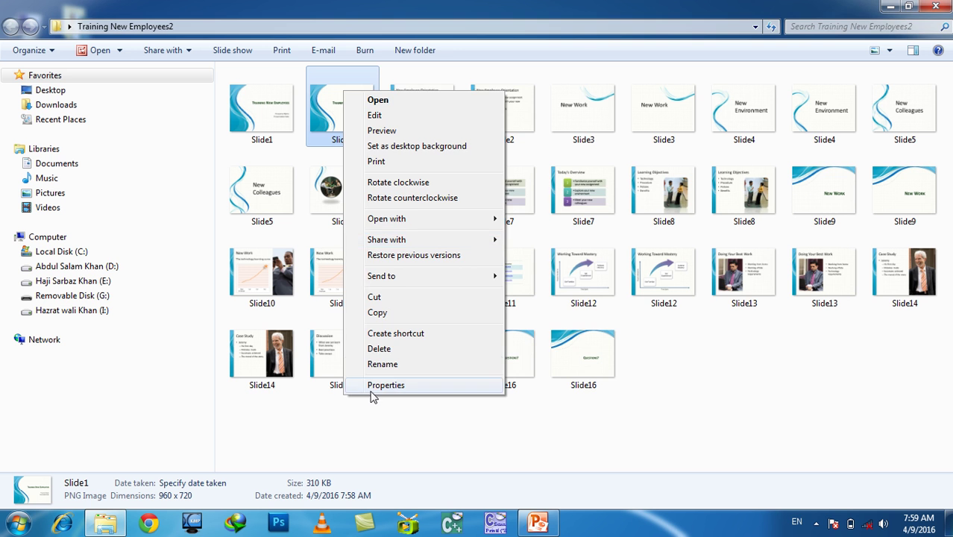
pyautogui.click(373, 386)
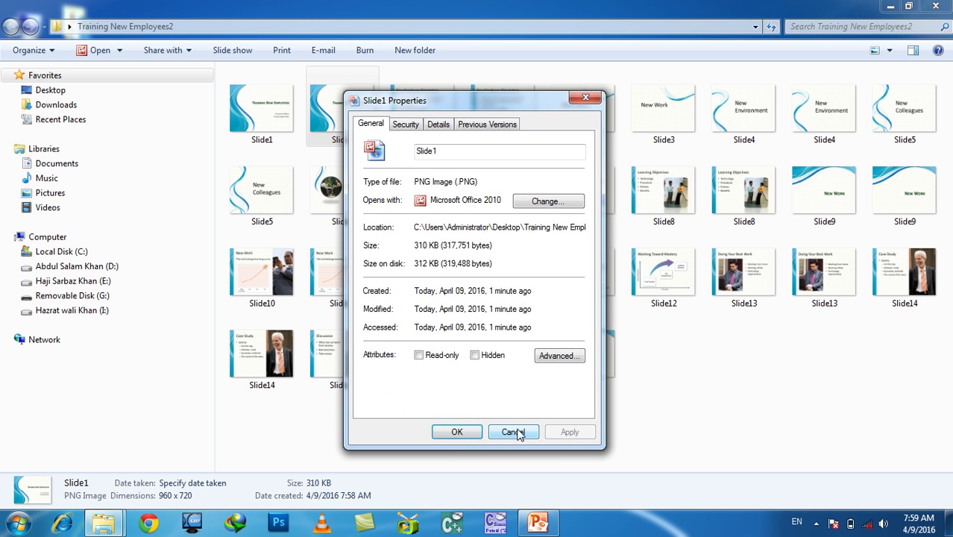
pyautogui.click(513, 432)
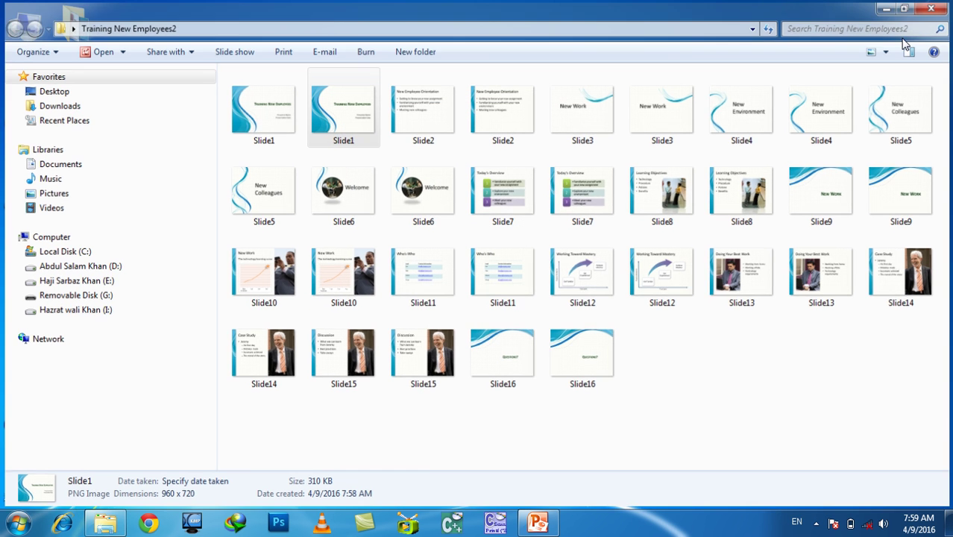
pyautogui.click(886, 9)
# Save the deck to the Desktop as Outline/RTF named Training New Employees2, then show the desktop.
pyautogui.click(537, 522)
pyautogui.click(19, 25)
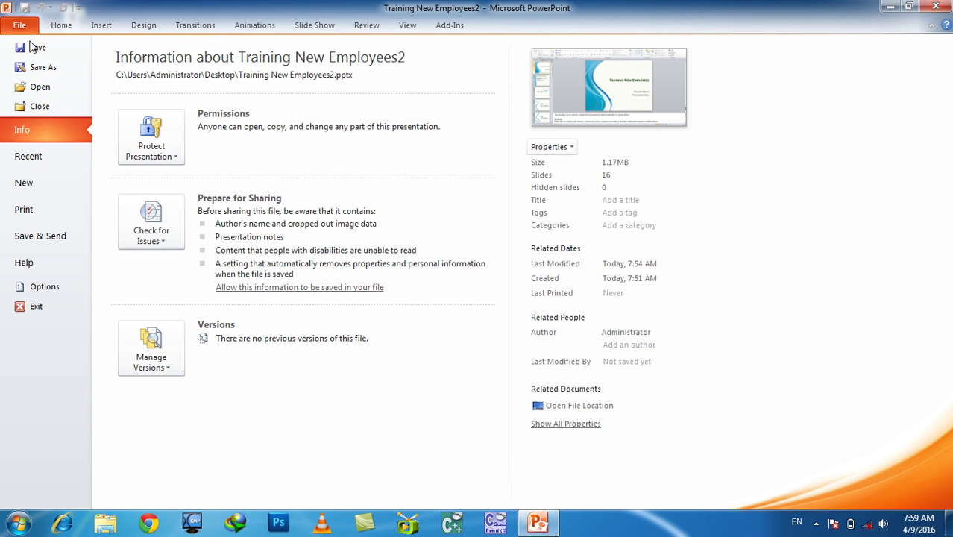
pyautogui.click(43, 244)
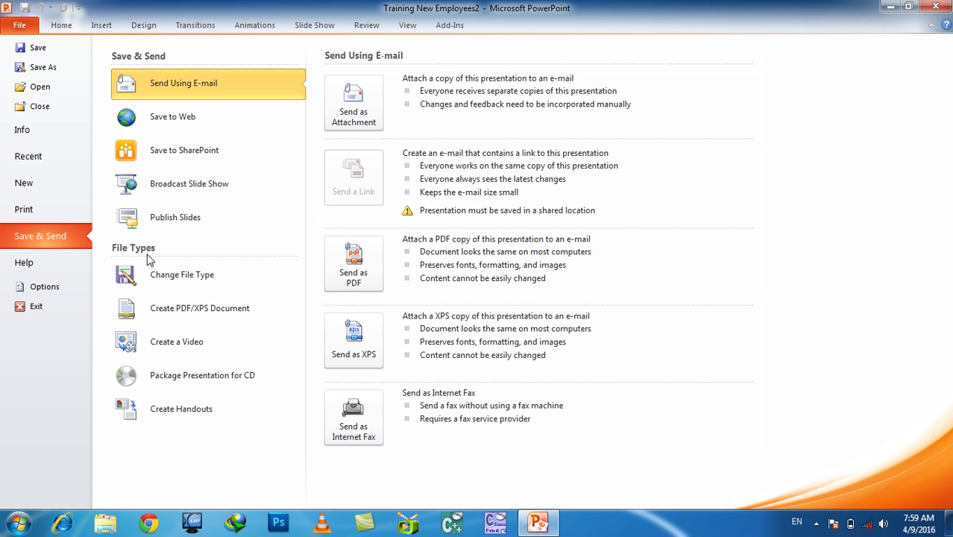
pyautogui.click(165, 273)
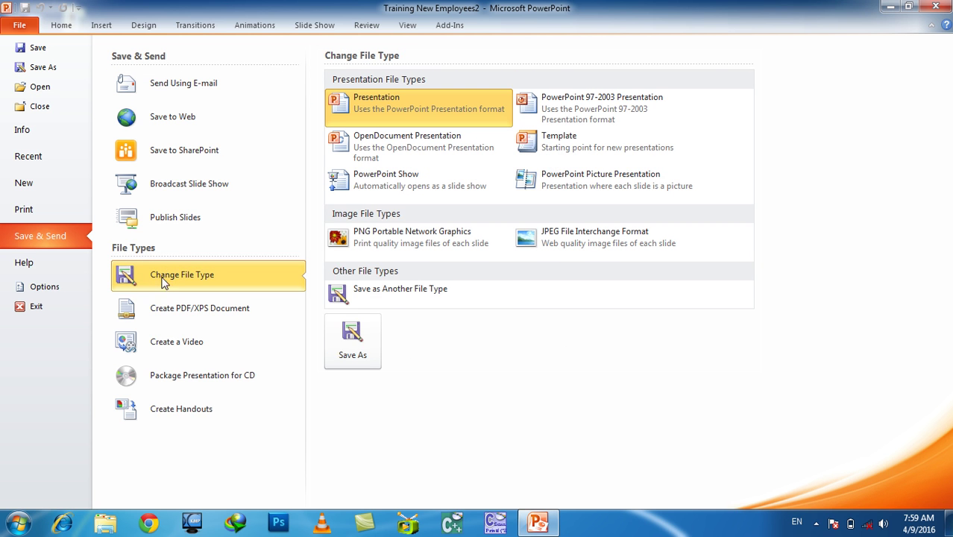
pyautogui.click(392, 281)
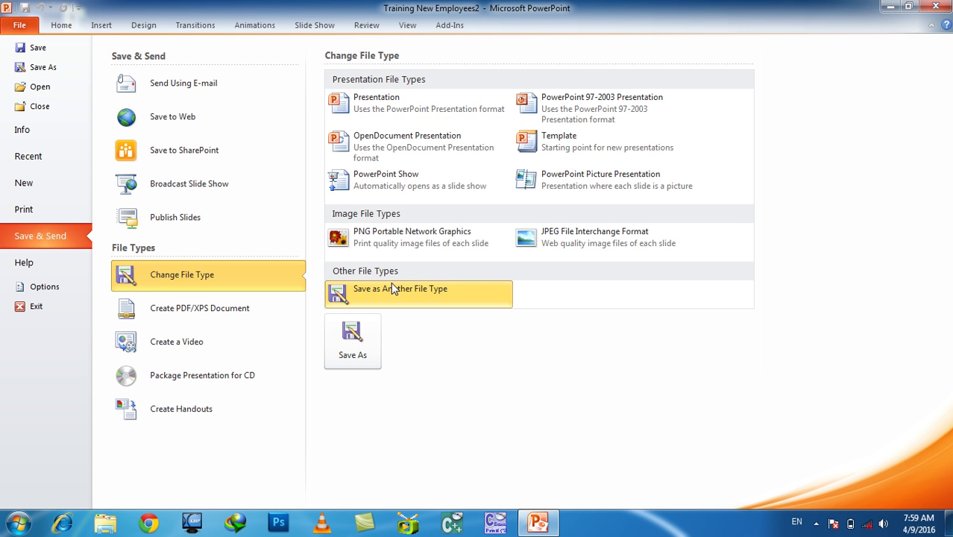
pyautogui.click(366, 355)
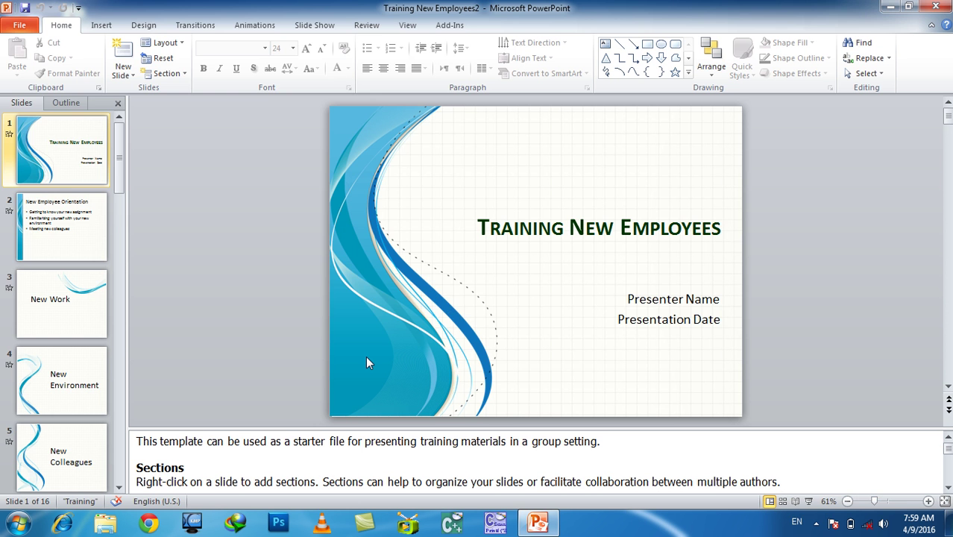
pyautogui.click(273, 257)
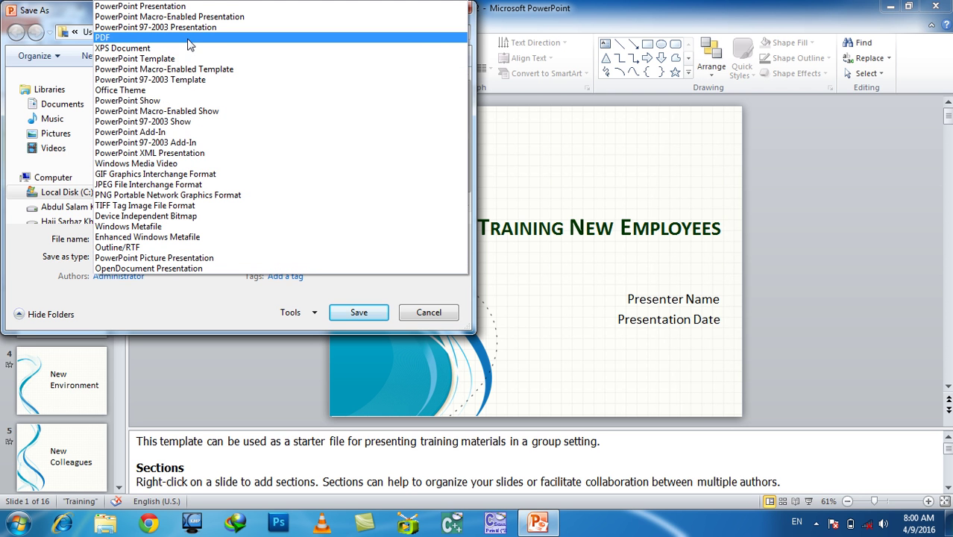
pyautogui.click(154, 250)
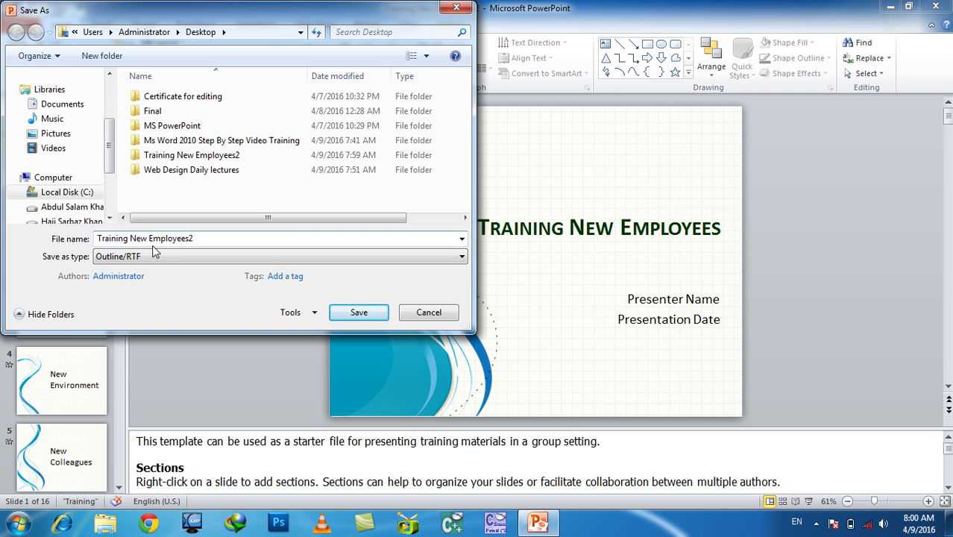
pyautogui.scroll(5, 108, 74)
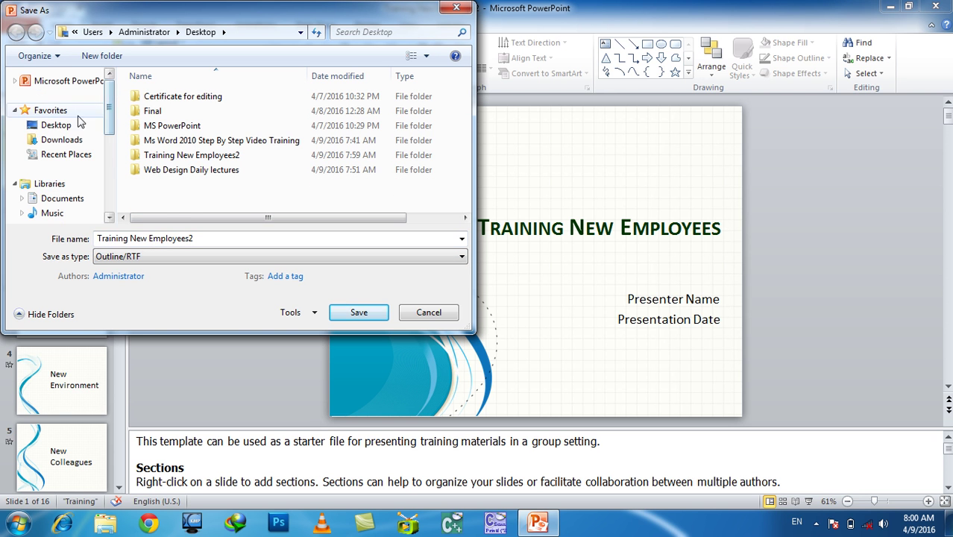
pyautogui.click(56, 124)
pyautogui.click(357, 312)
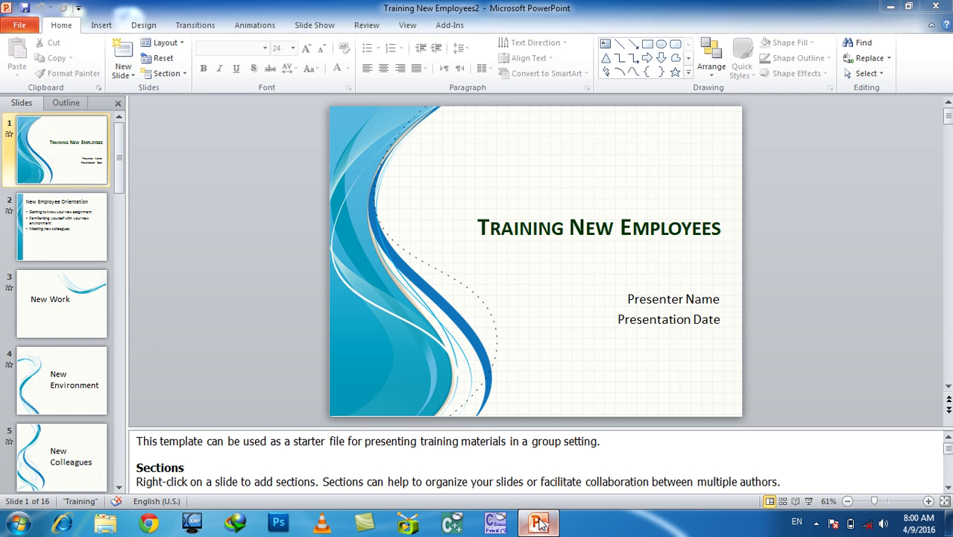
pyautogui.press('super+d')
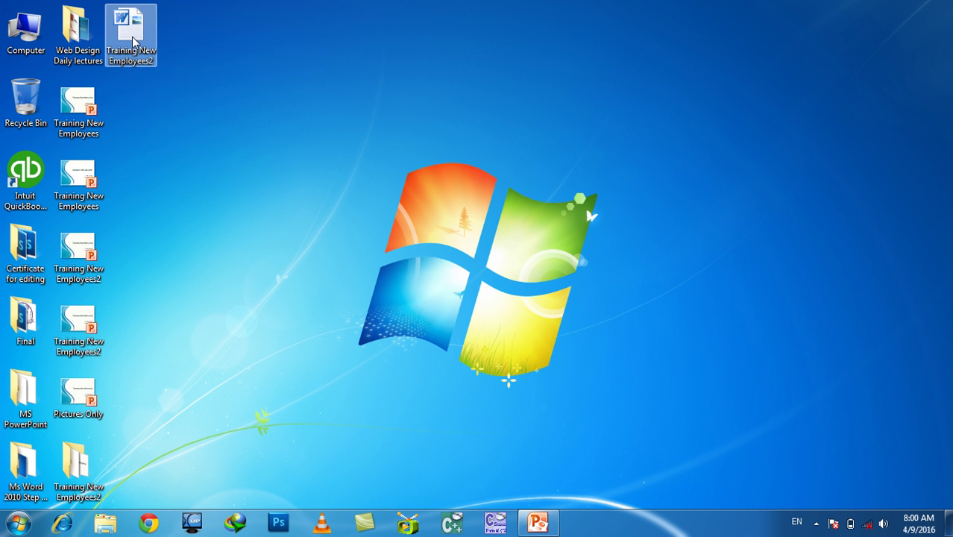
pyautogui.rightClick(134, 41)
pyautogui.click(161, 42)
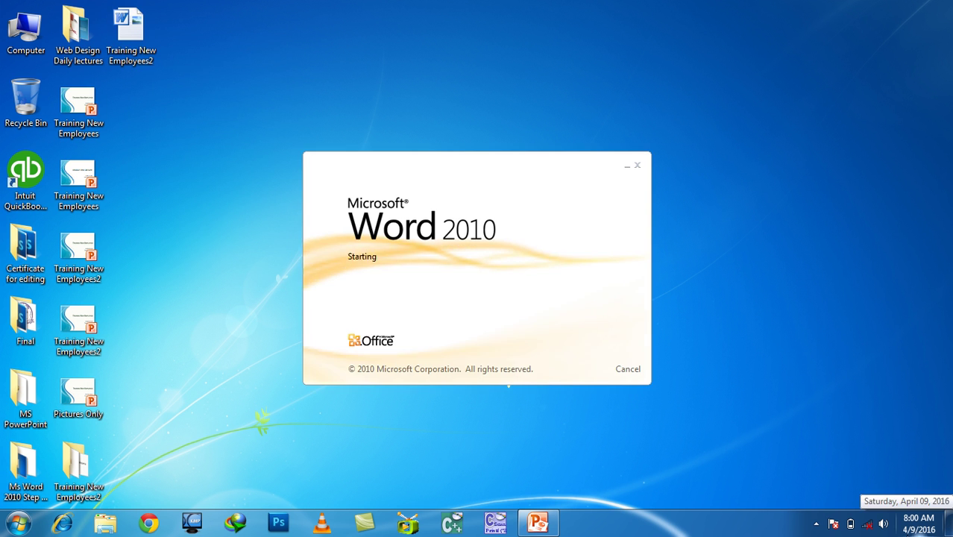
pyautogui.scroll(-4, 544, 328)
pyautogui.scroll(-6, 535, 308)
pyautogui.scroll(-5, 535, 308)
pyautogui.scroll(-3, 532, 303)
pyautogui.scroll(-5, 534, 298)
pyautogui.scroll(-3, 523, 300)
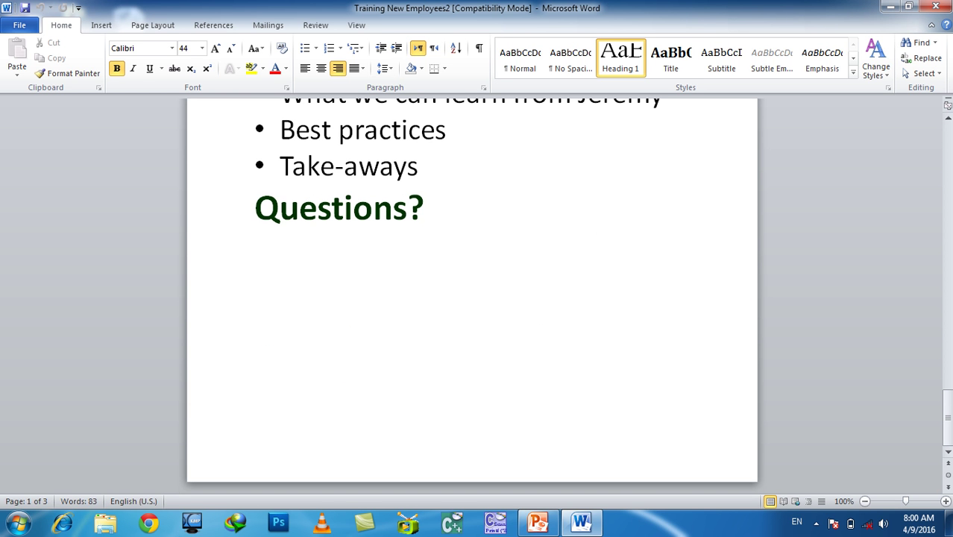
pyautogui.click(935, 6)
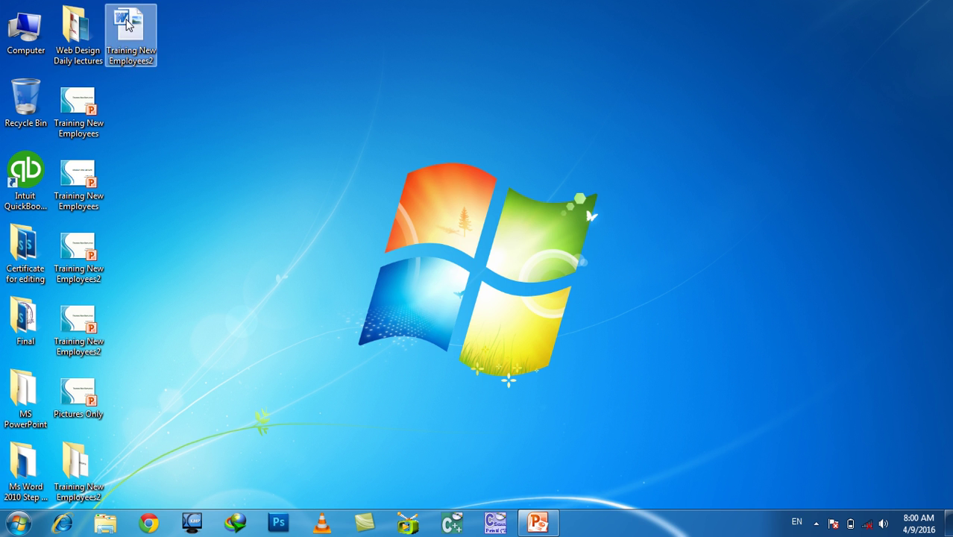
# Drag the RTF outline, extra presentation copies and image folder to the Recycle Bin, skipping the open file.
pyautogui.moveTo(127, 24); pyautogui.dragTo(25, 97)
pyautogui.moveTo(144, 105)
pyautogui.mouseDown()
pyautogui.moveTo(120, 290)
pyautogui.moveTo(53, 527)
pyautogui.moveTo(73, 465)
pyautogui.mouseUp()
pyautogui.keyDown('ctrl'); pyautogui.click(103, 351); pyautogui.keyUp('ctrl')
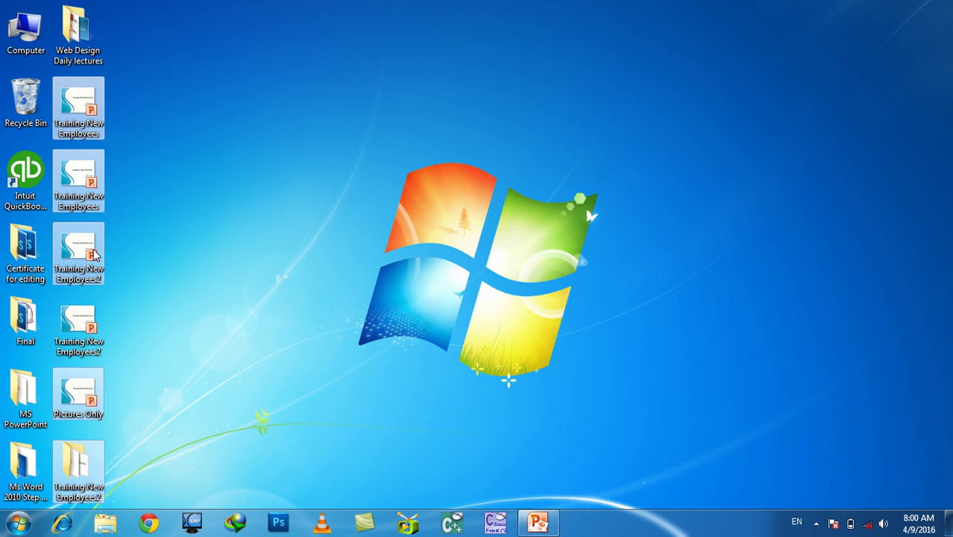
pyautogui.moveTo(66, 258); pyautogui.dragTo(25, 101)
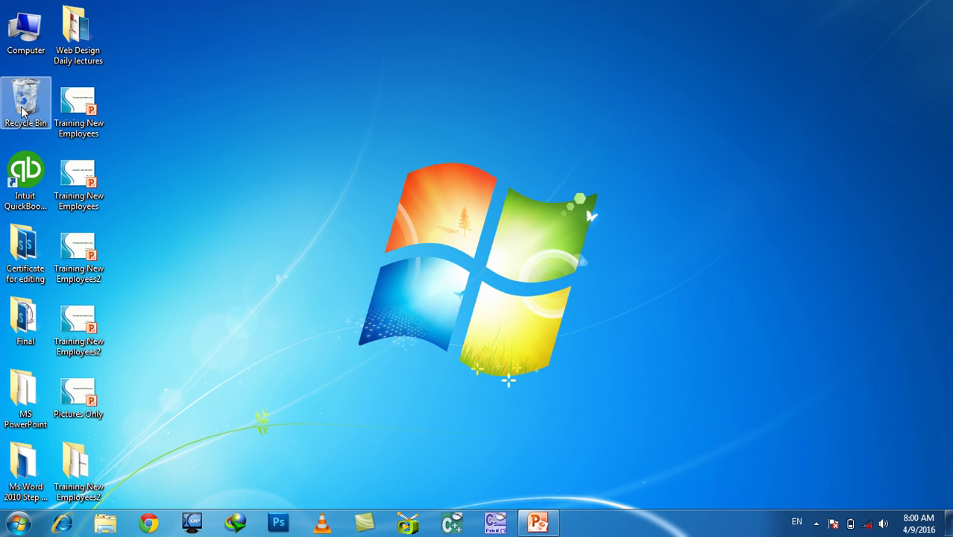
pyautogui.click(534, 305)
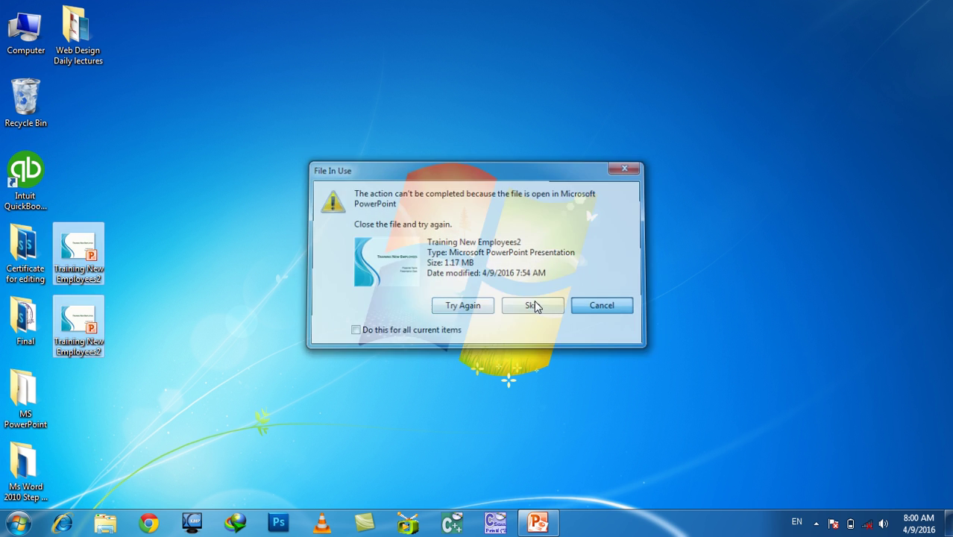
pyautogui.moveTo(78, 253); pyautogui.dragTo(26, 100)
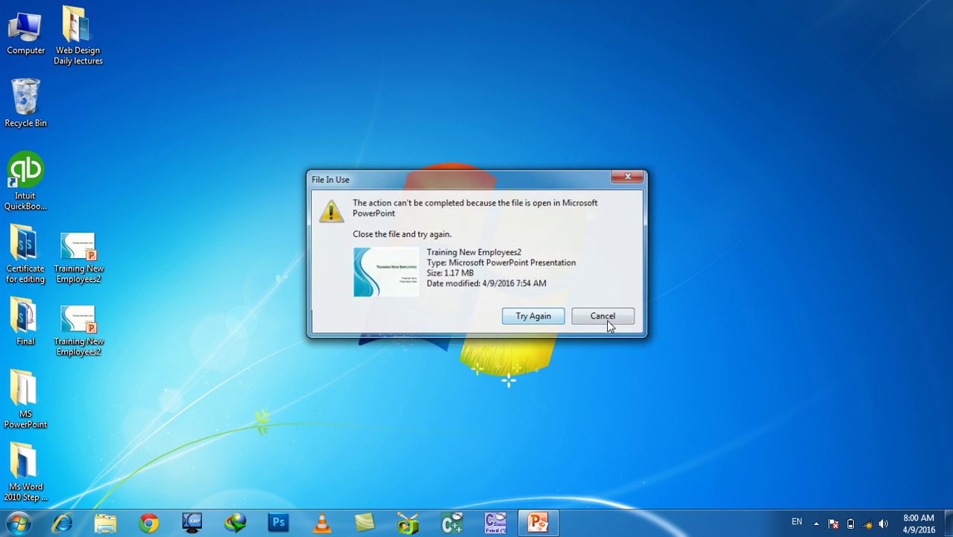
pyautogui.click(604, 317)
# Delete the remaining Training New Employees2 copy, confirm removing the 6 items, and return to PowerPoint.
pyautogui.moveTo(78, 324)
pyautogui.mouseDown()
pyautogui.moveTo(66, 210)
pyautogui.moveTo(26, 101)
pyautogui.mouseUp()
pyautogui.rightClick(41, 99)
pyautogui.click(85, 124)
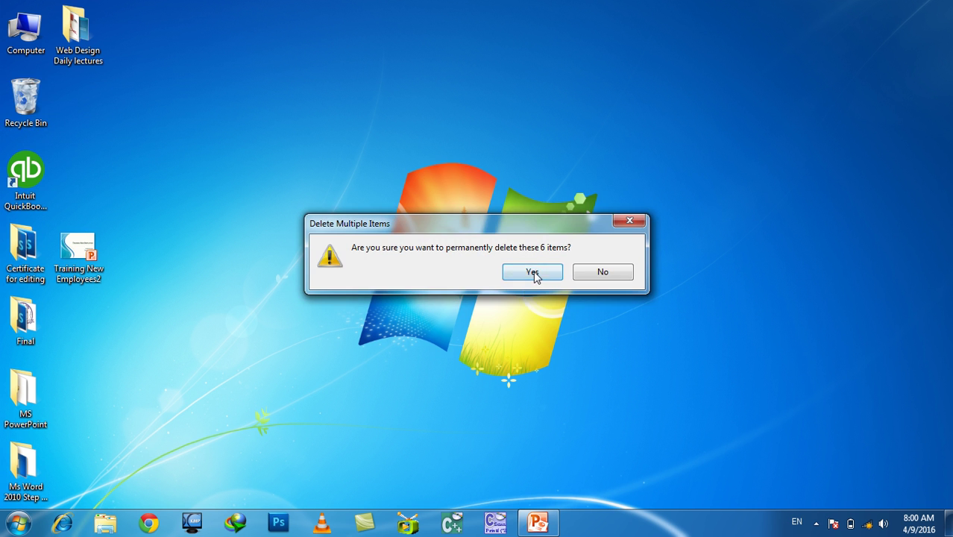
pyautogui.click(532, 271)
pyautogui.click(537, 522)
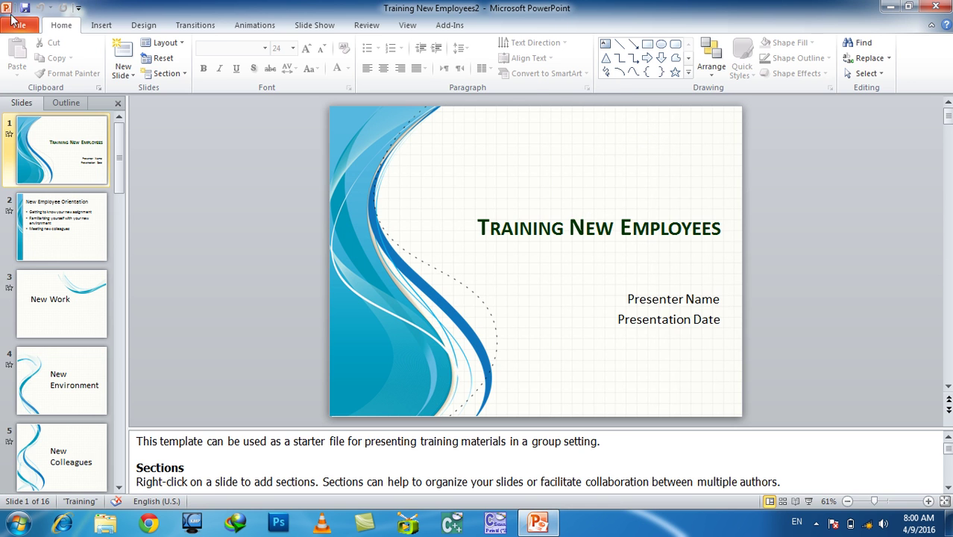
# Look at the Create PDF/XPS Document option under Save & Send.
pyautogui.click(13, 22)
pyautogui.click(65, 233)
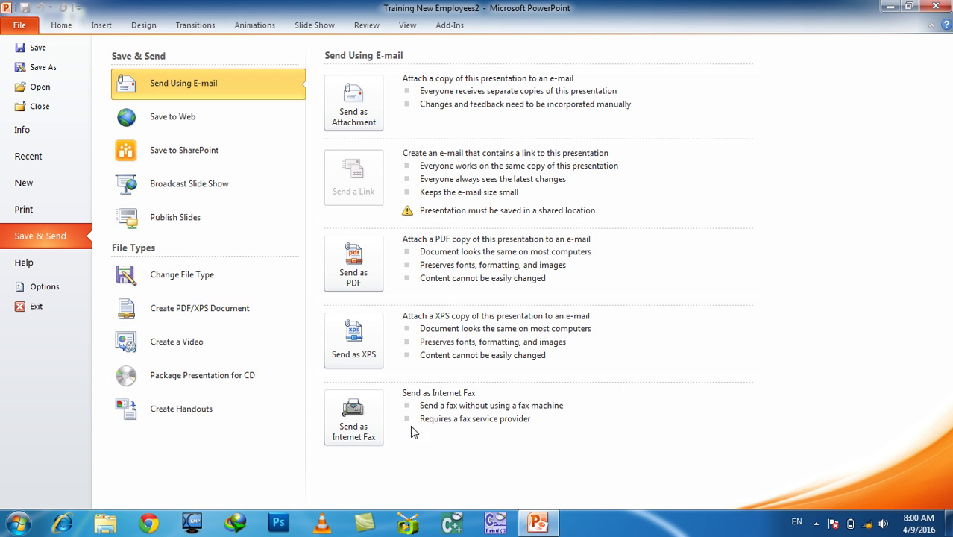
pyautogui.click(188, 314)
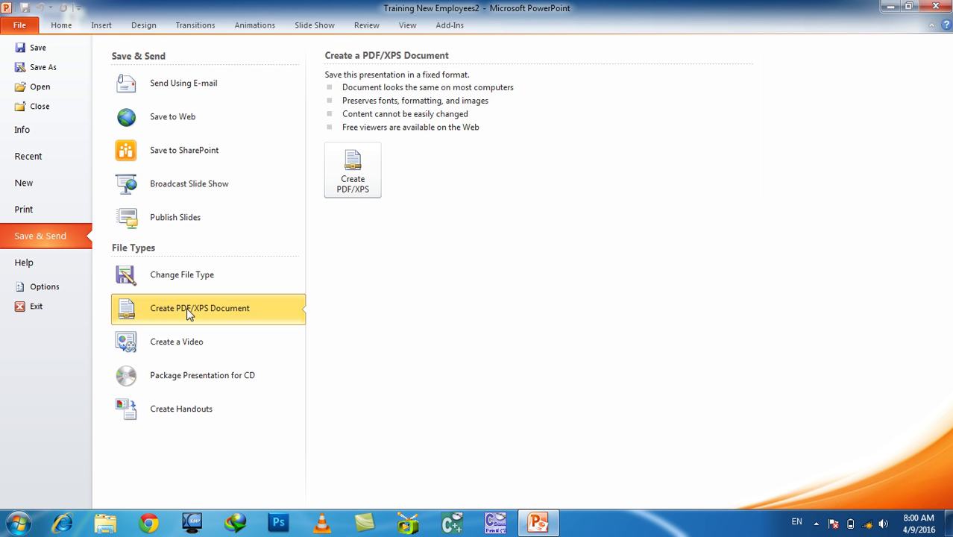
# Back in the slides, review slides 2 and 3, then return to the title slide.
pyautogui.click(19, 26)
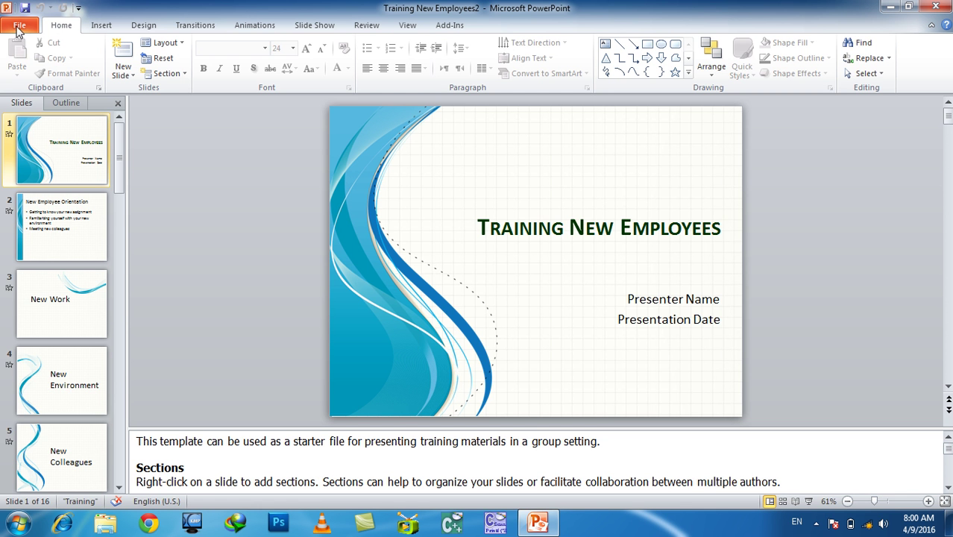
pyautogui.click(49, 234)
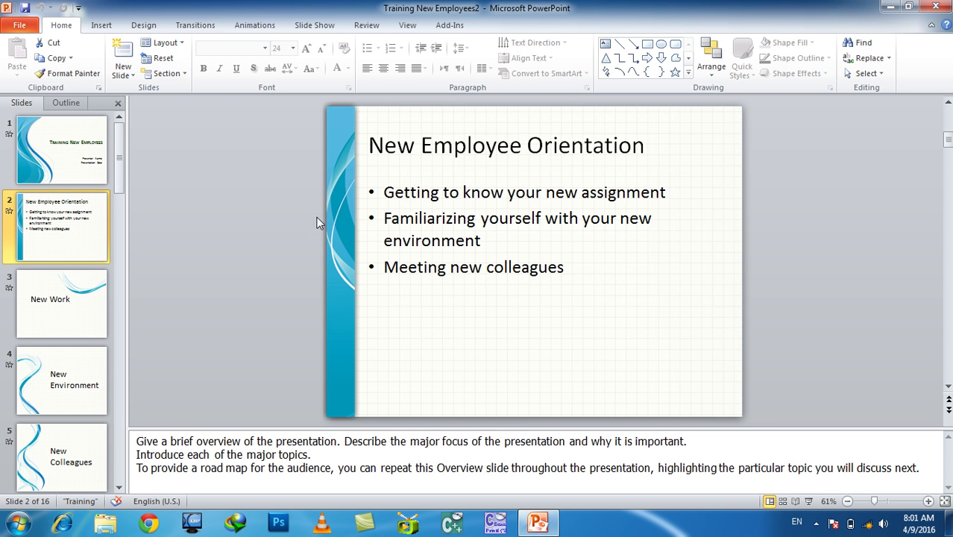
pyautogui.click(70, 277)
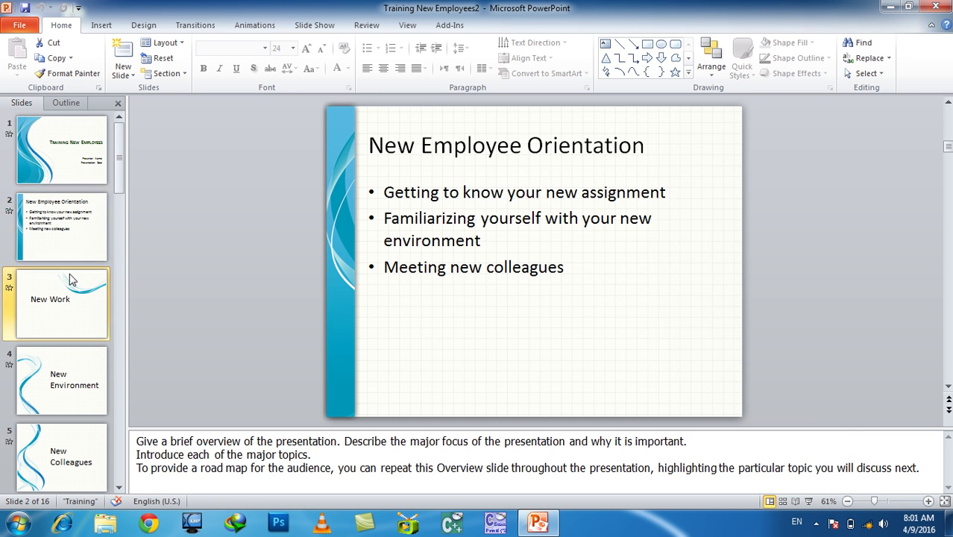
pyautogui.click(72, 154)
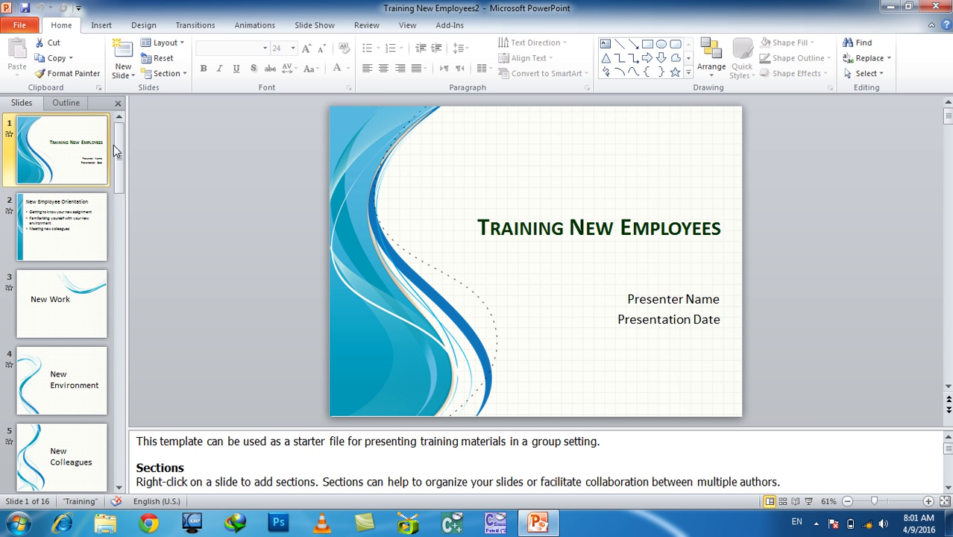
pyautogui.click(26, 28)
# Publish the deck as Training New Employees2.pdf on the Desktop.
pyautogui.click(53, 246)
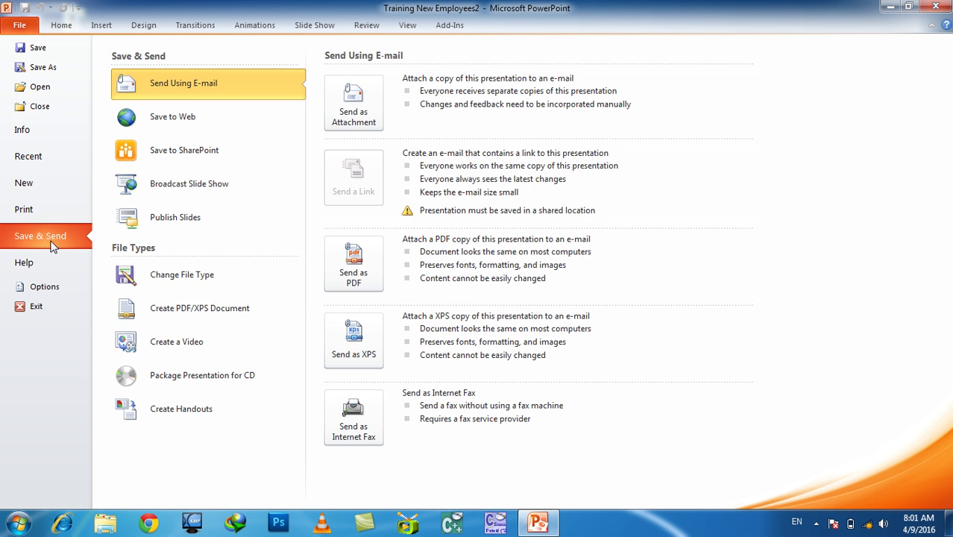
pyautogui.click(172, 315)
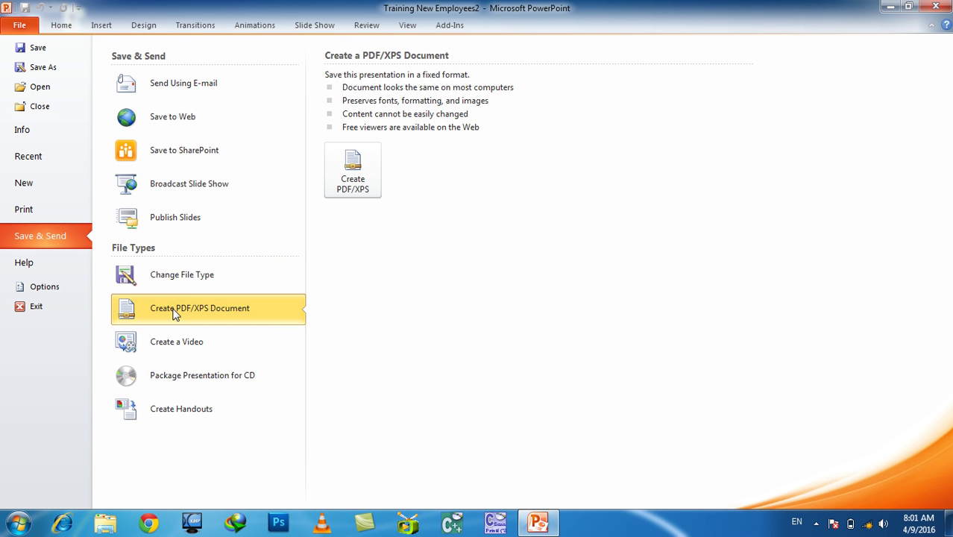
pyautogui.click(353, 179)
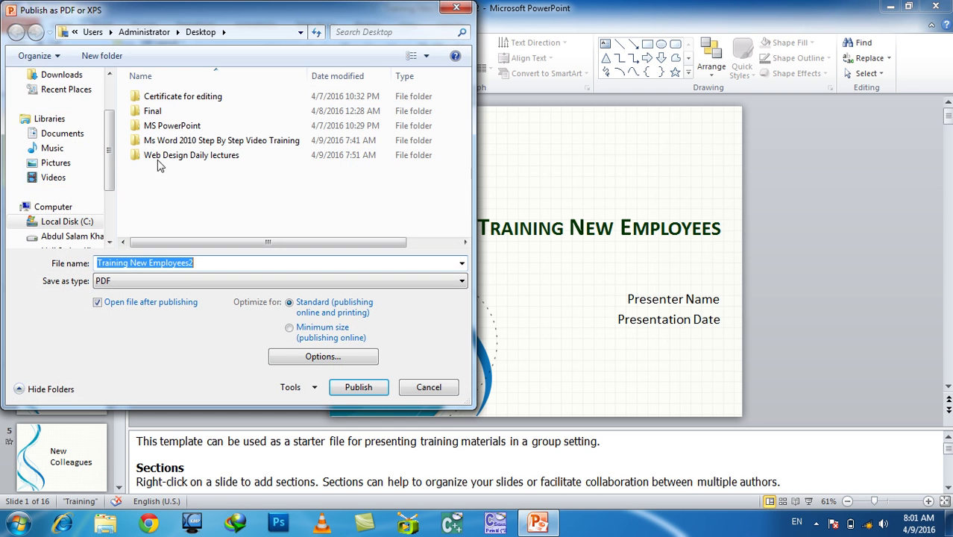
pyautogui.click(63, 87)
pyautogui.click(75, 124)
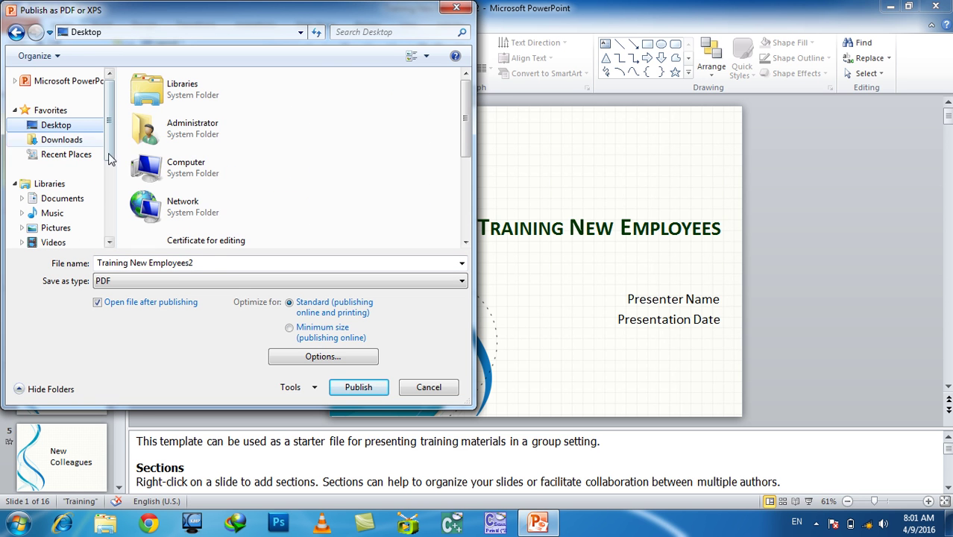
pyautogui.click(232, 269)
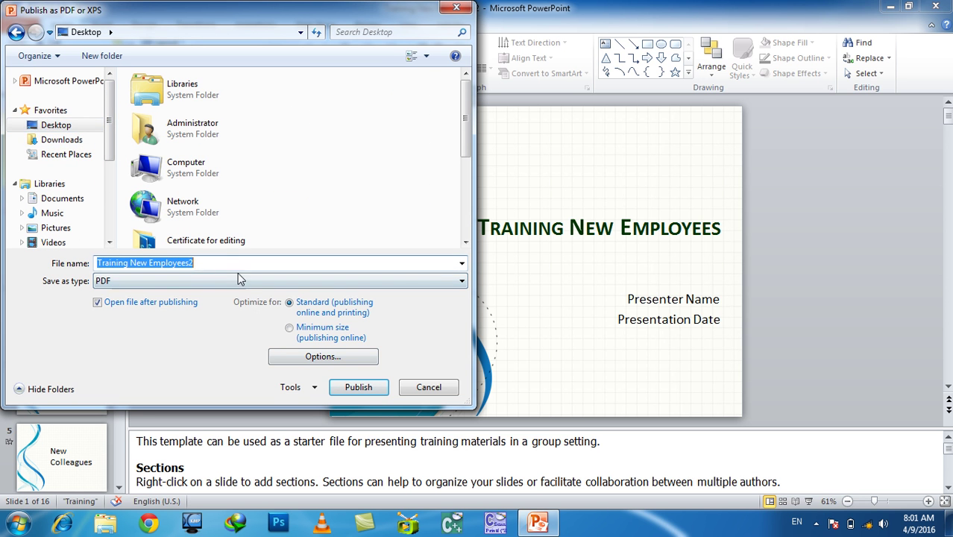
pyautogui.click(358, 387)
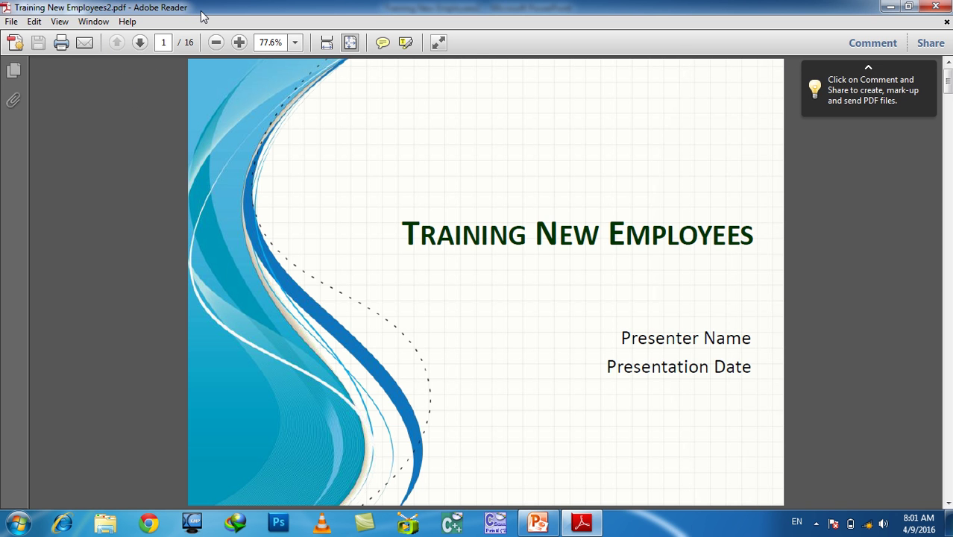
pyautogui.scroll(-5, 325, 246)
pyautogui.scroll(-5, 362, 221)
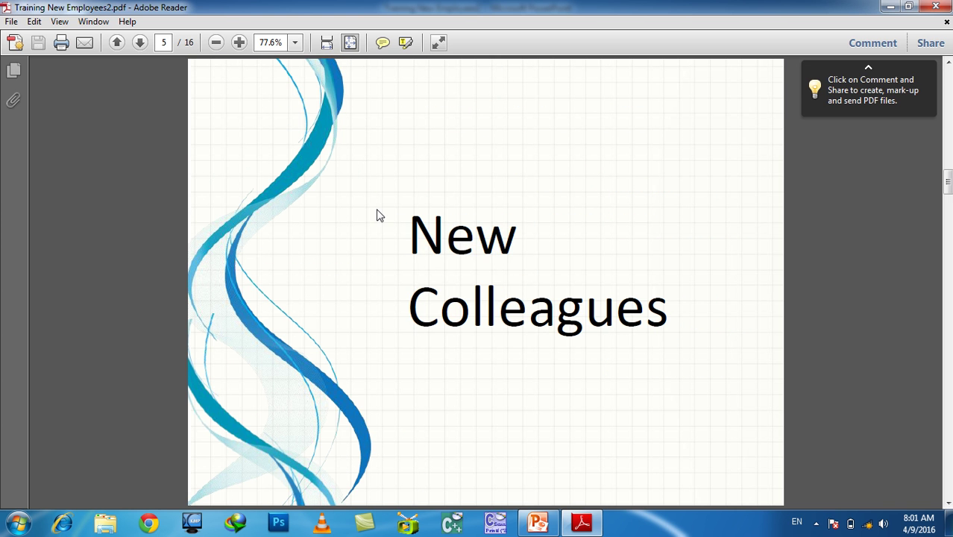
pyautogui.click(407, 233)
pyautogui.click(450, 231)
pyautogui.click(409, 240)
pyautogui.click(518, 243)
pyautogui.doubleClick(502, 281)
pyautogui.doubleClick(495, 287)
pyautogui.doubleClick(498, 260)
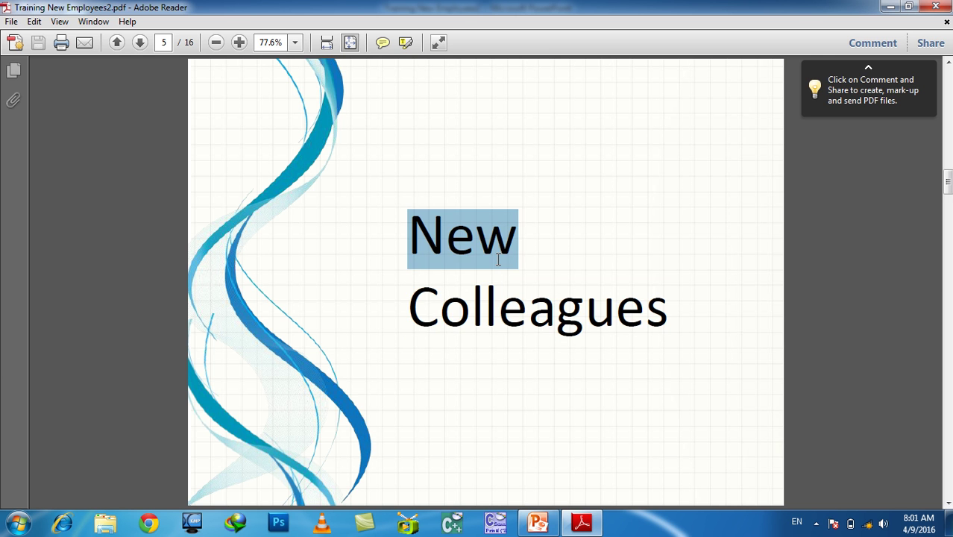
pyautogui.click(545, 259)
pyautogui.scroll(-1, 617, 266)
pyautogui.scroll(-2, 617, 266)
pyautogui.scroll(-1, 617, 266)
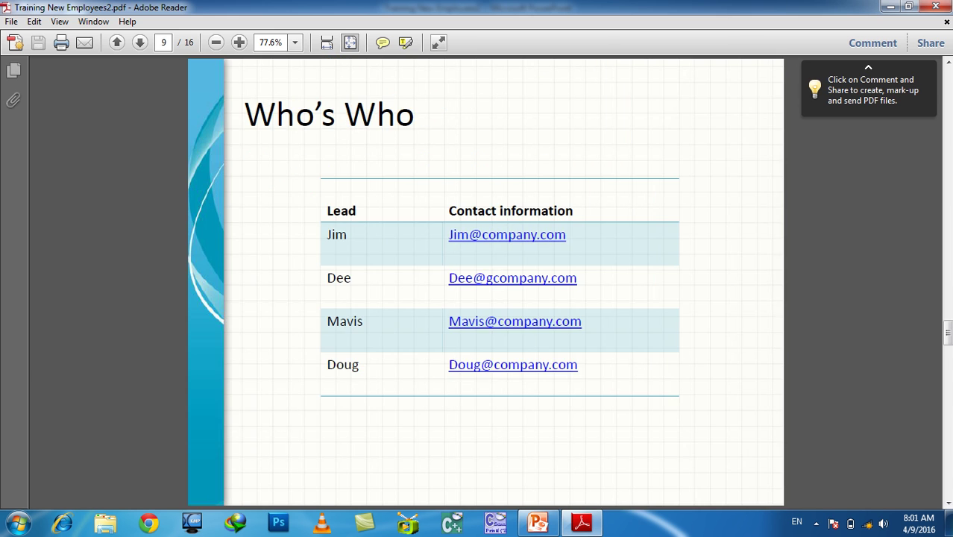
pyautogui.click(935, 7)
pyautogui.click(893, 9)
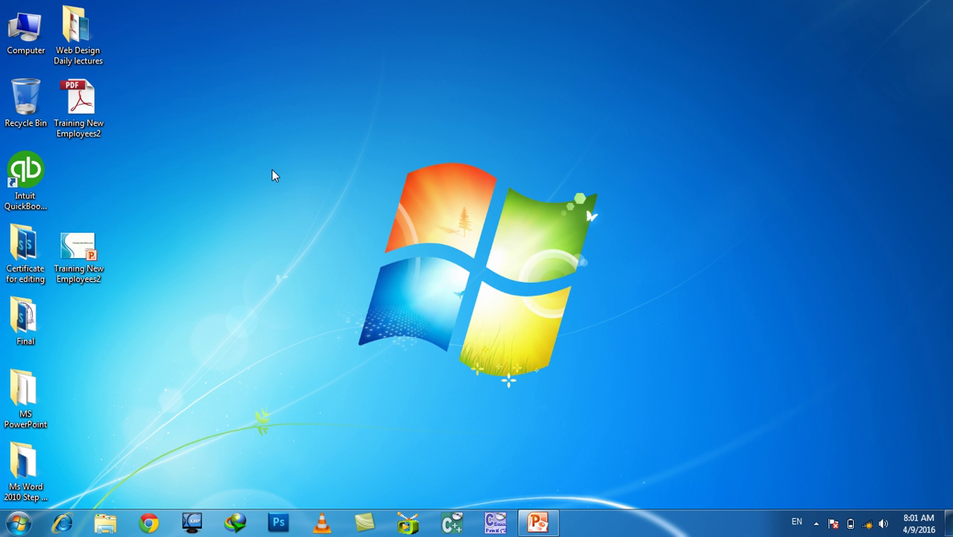
pyautogui.doubleClick(83, 108)
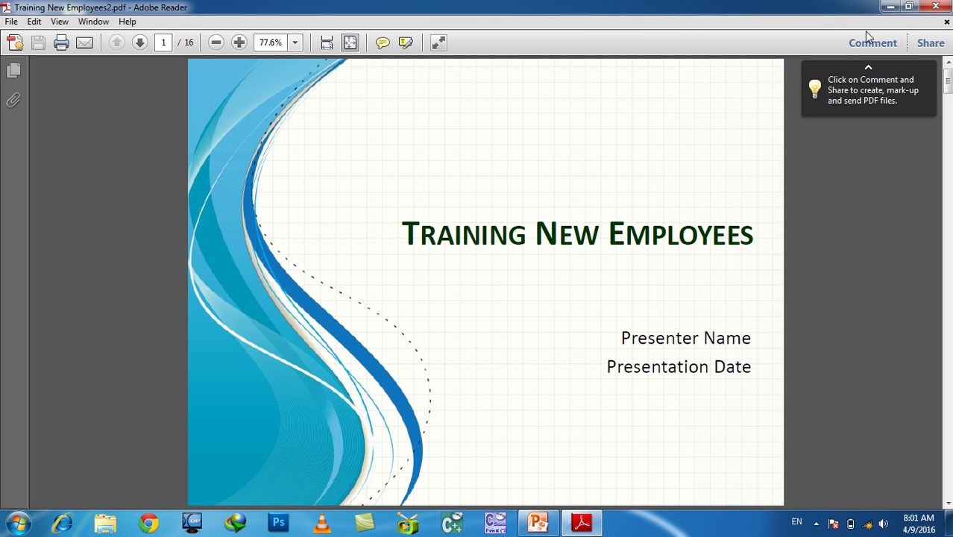
pyautogui.hotkey('alt', 'F4')
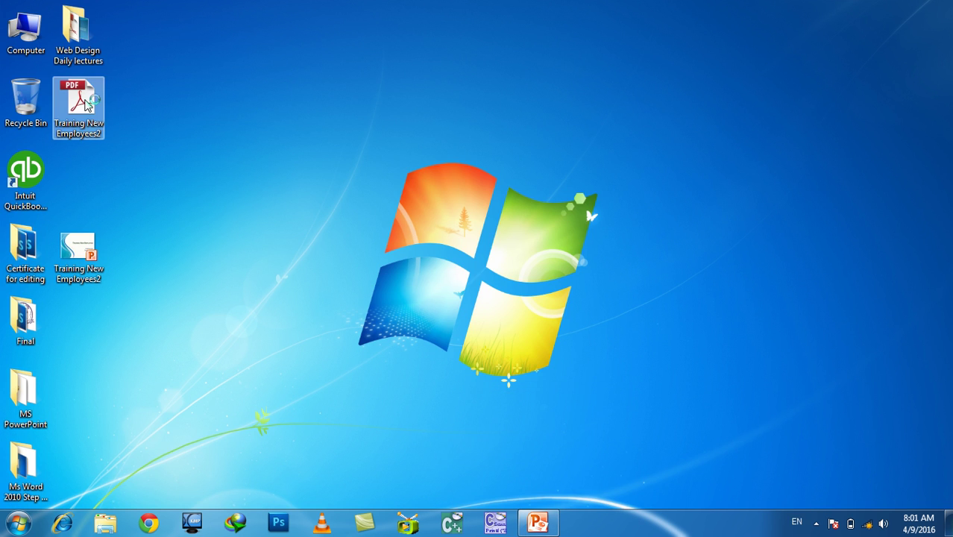
pyautogui.doubleClick(87, 105)
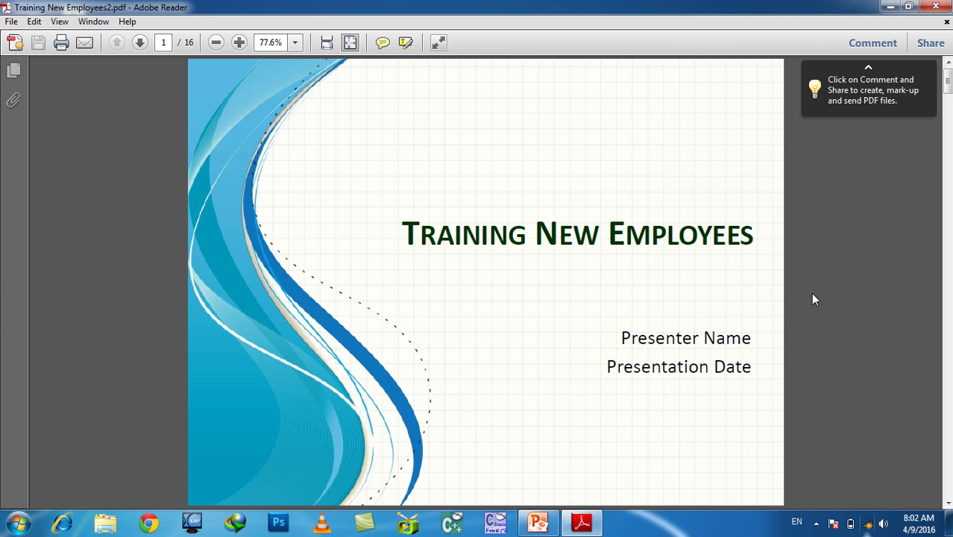
pyautogui.hotkey('ctrl', 'p')
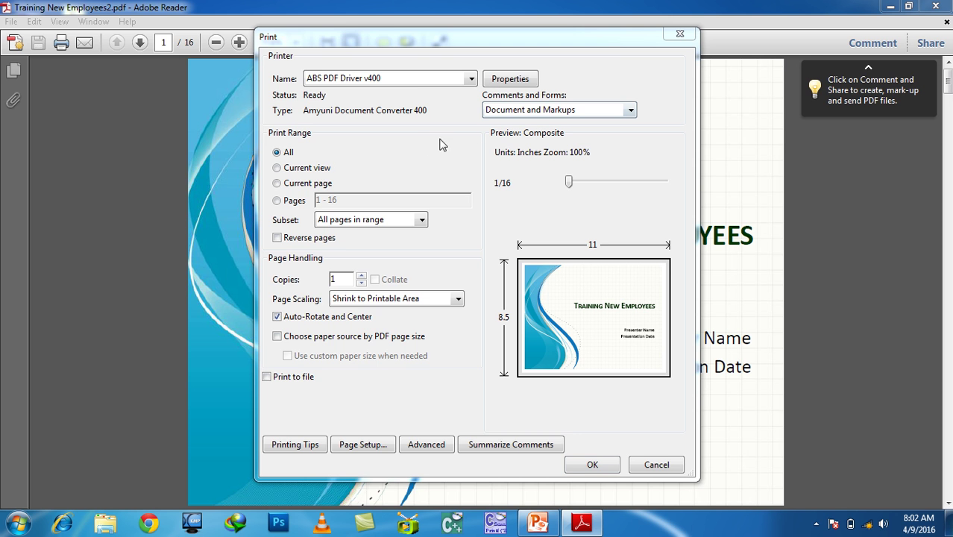
# Set the print to multiple pages per sheet with page borders in Vertical Reversed order.
pyautogui.click(402, 302)
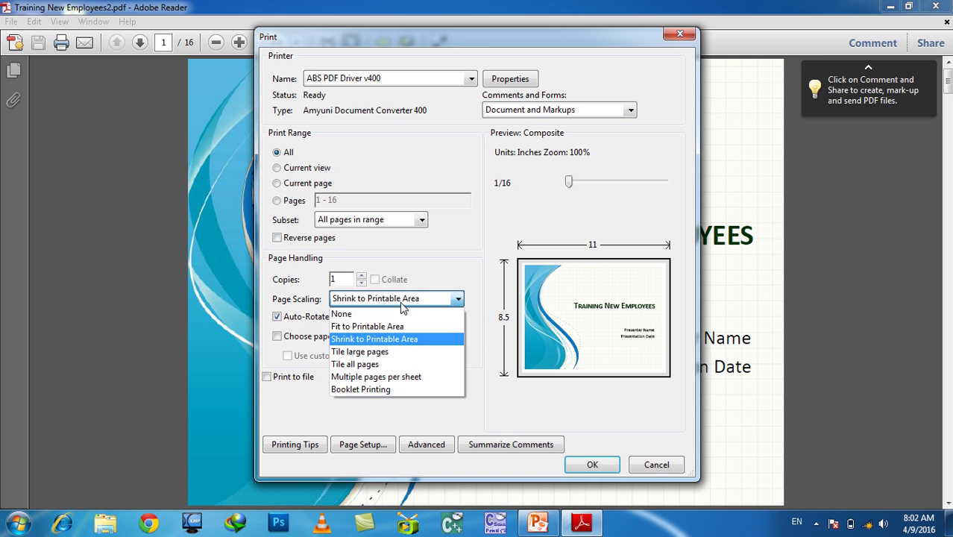
pyautogui.click(387, 378)
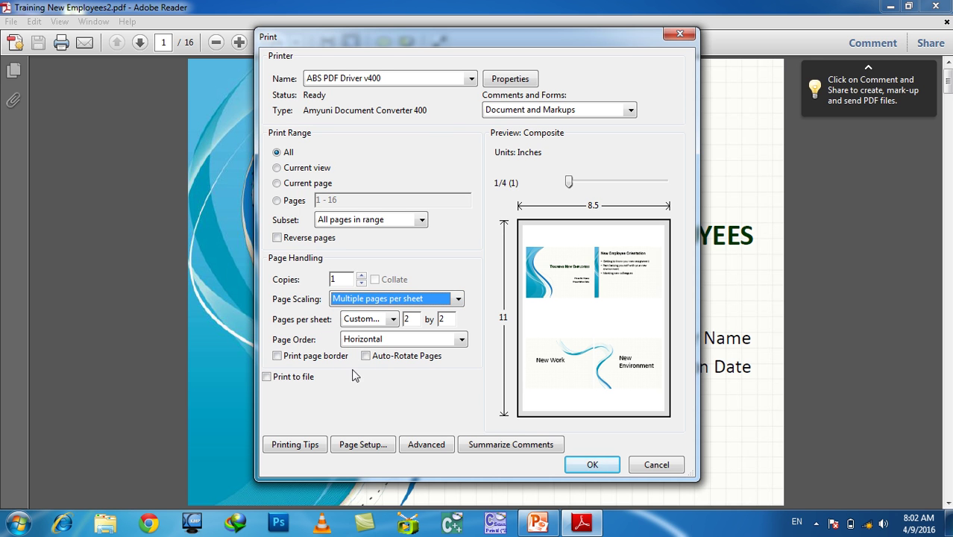
pyautogui.click(277, 356)
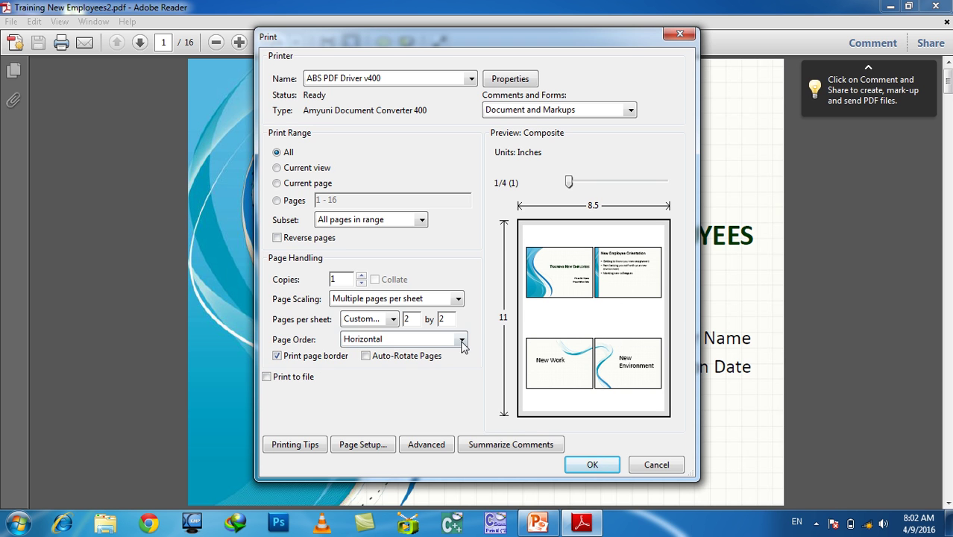
pyautogui.click(440, 344)
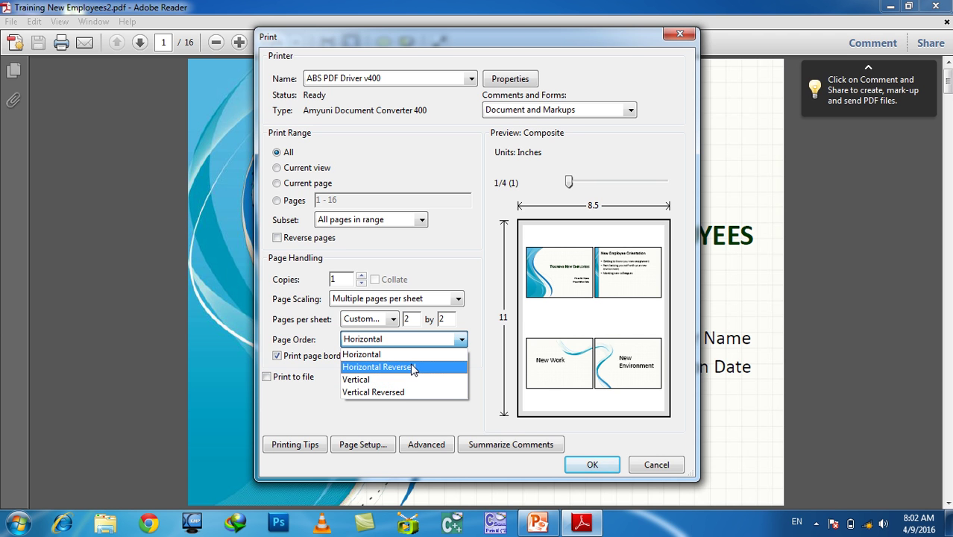
pyautogui.click(401, 392)
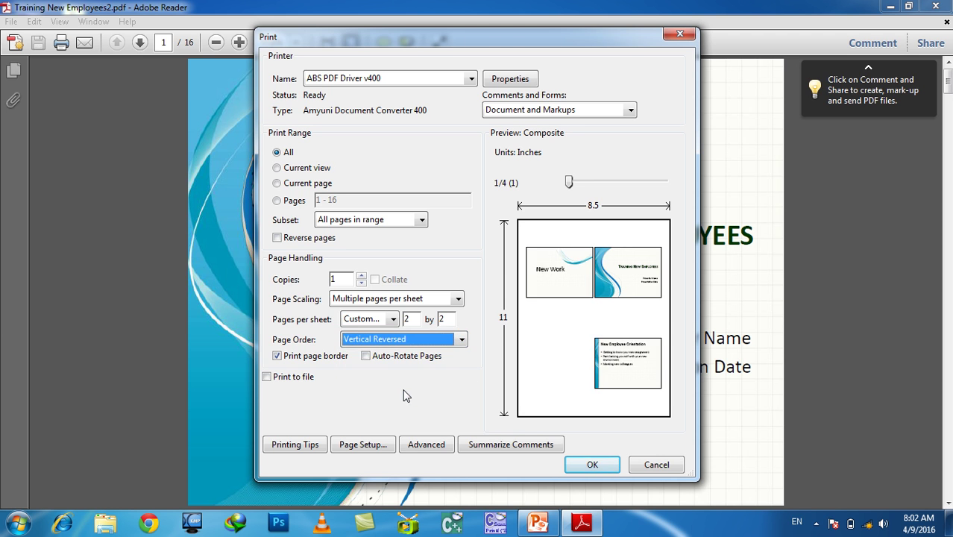
# Compare other page orders, enable Auto-Rotate, keep Vertical Reversed, then close without printing and exit Reader.
pyautogui.click(399, 340)
pyautogui.click(397, 367)
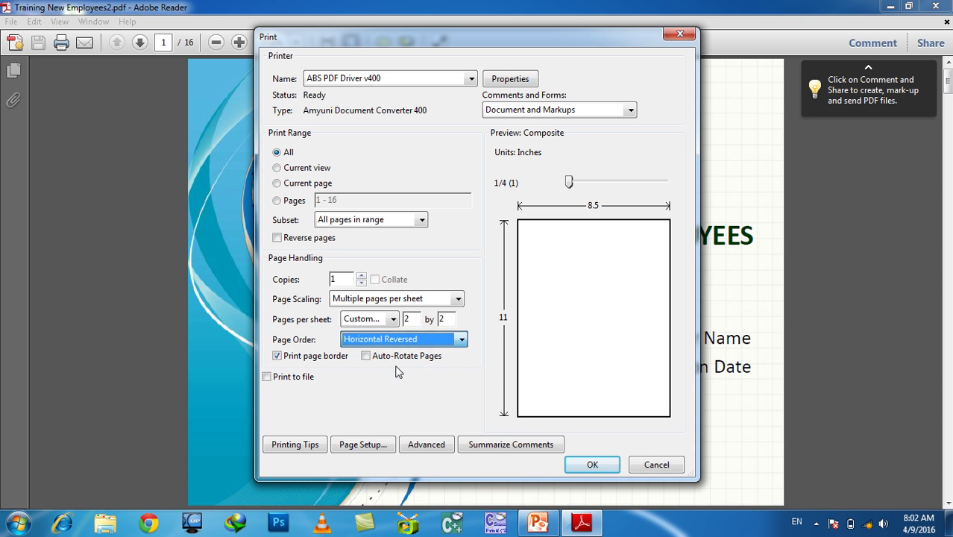
pyautogui.click(395, 340)
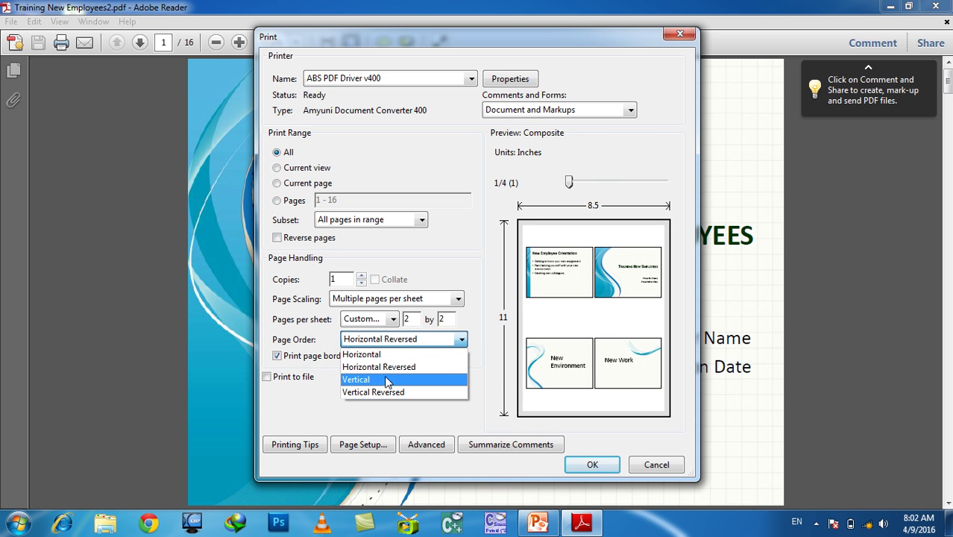
pyautogui.click(387, 380)
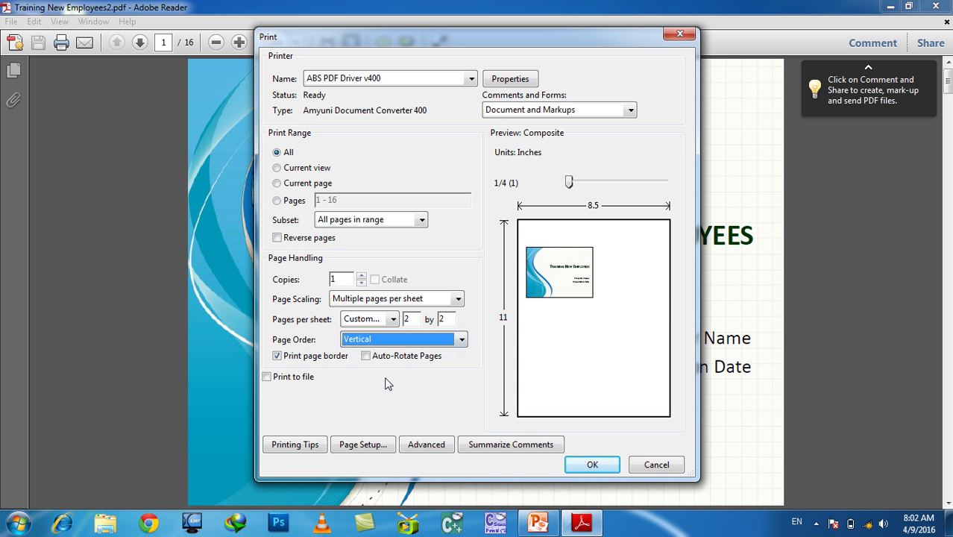
pyautogui.click(408, 341)
pyautogui.click(447, 393)
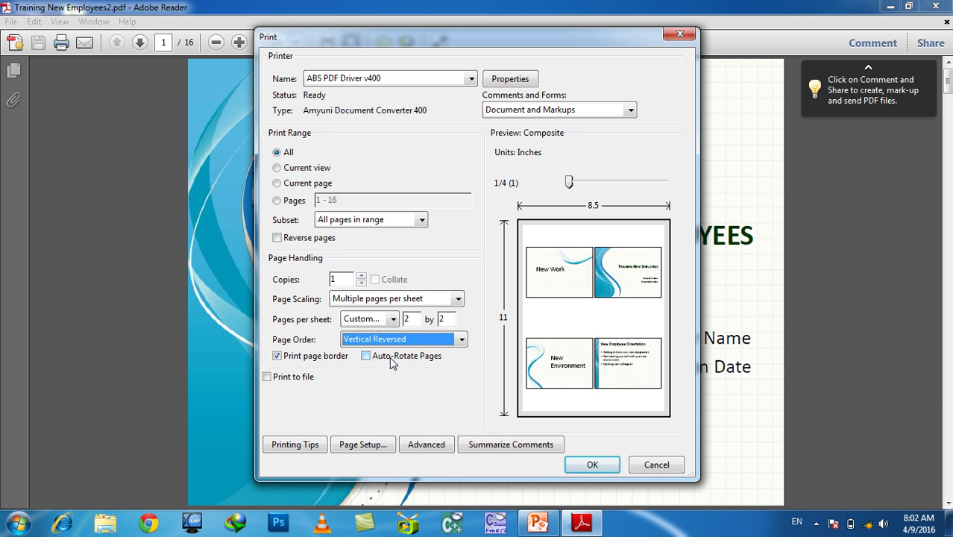
pyautogui.click(393, 362)
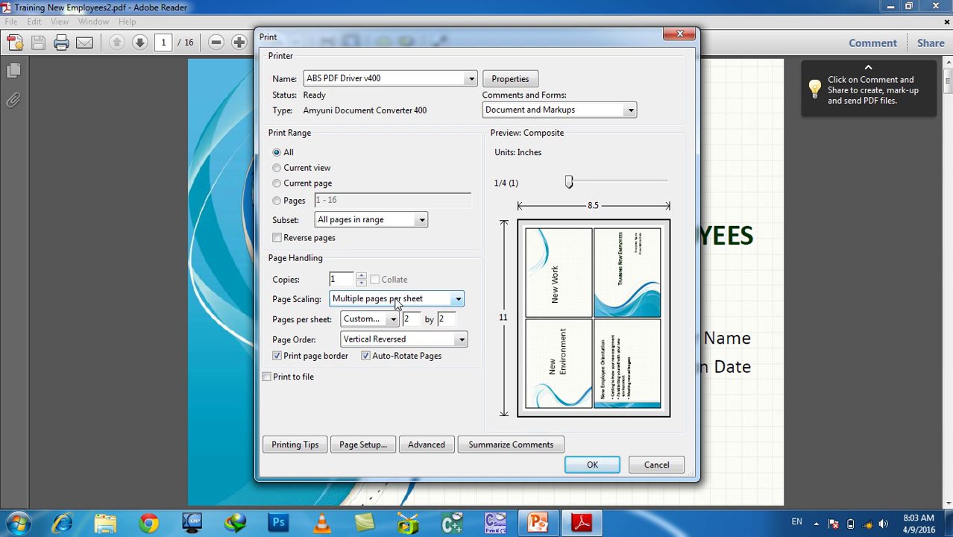
pyautogui.click(386, 344)
pyautogui.click(388, 393)
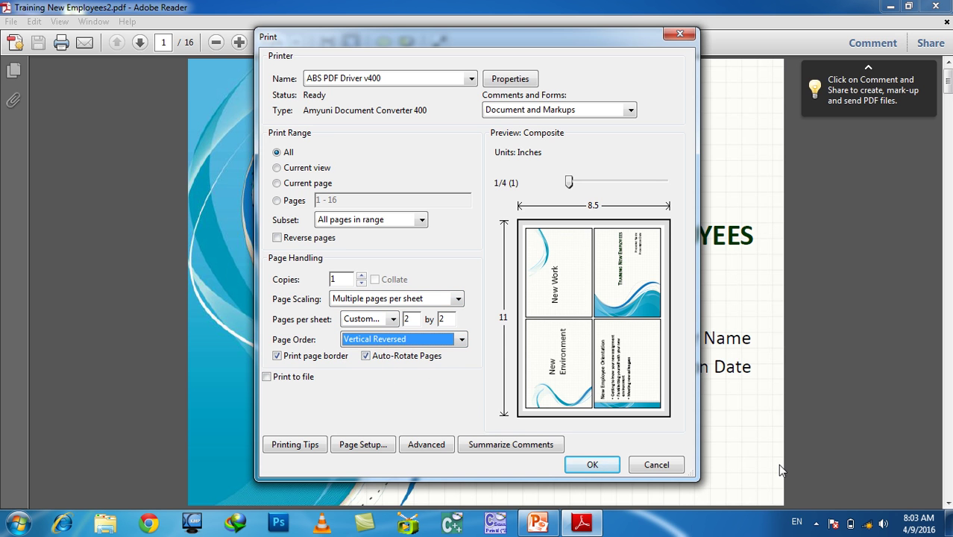
pyautogui.click(679, 465)
pyautogui.click(932, 7)
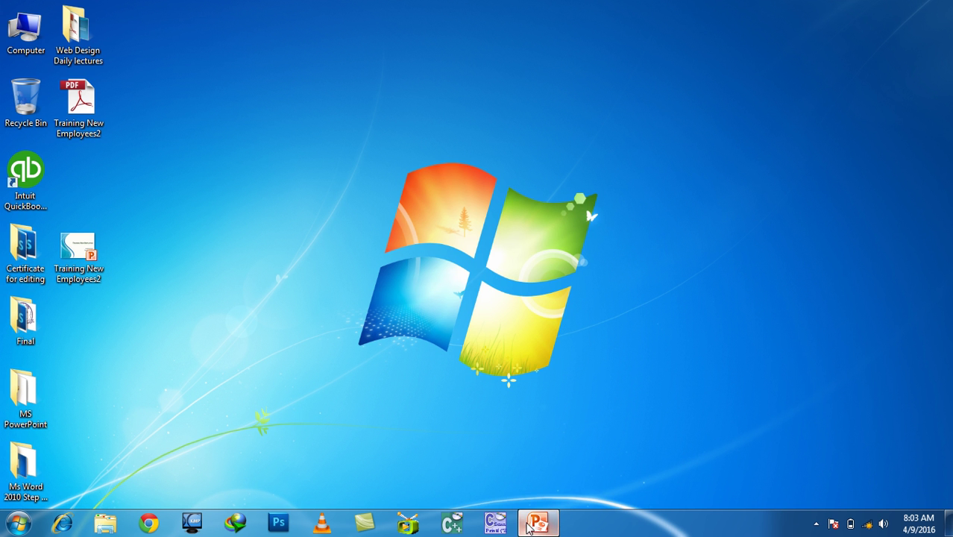
# Restore PowerPoint, glance at the Create a Video options, and return to editing view.
pyautogui.click(528, 527)
pyautogui.click(25, 27)
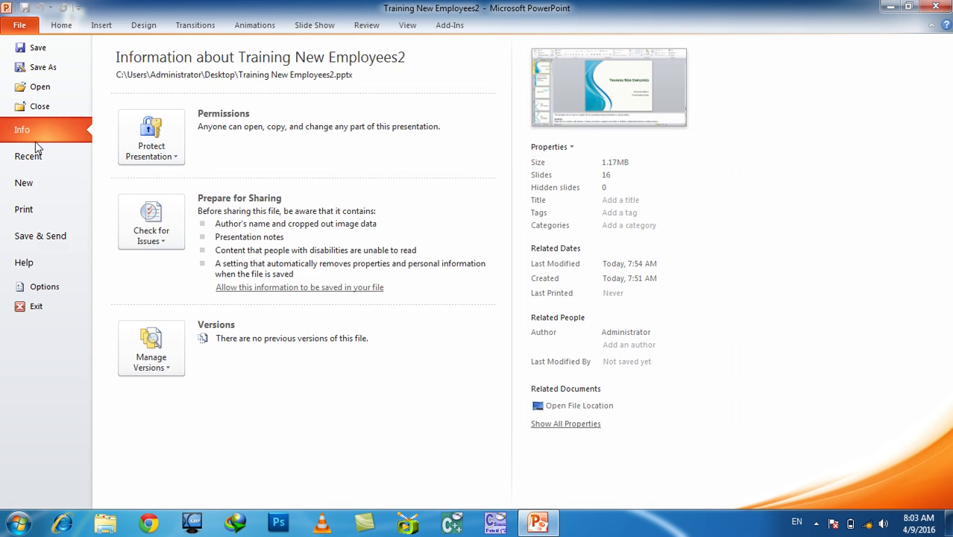
pyautogui.click(55, 244)
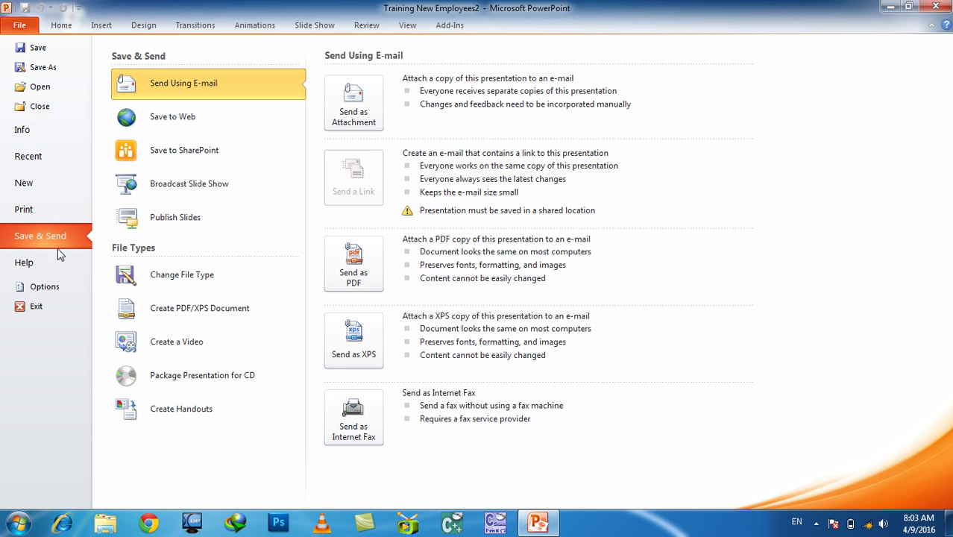
pyautogui.click(121, 356)
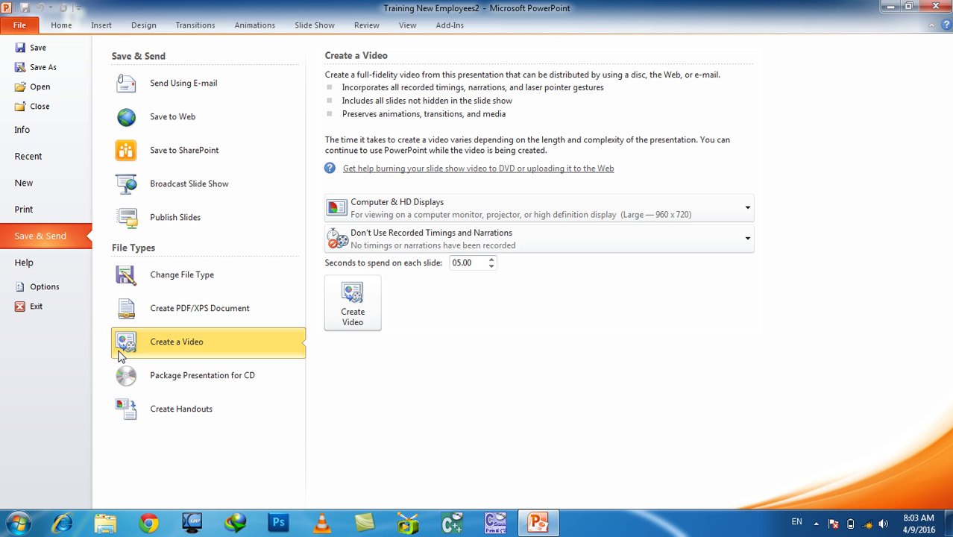
pyautogui.press('Escape')
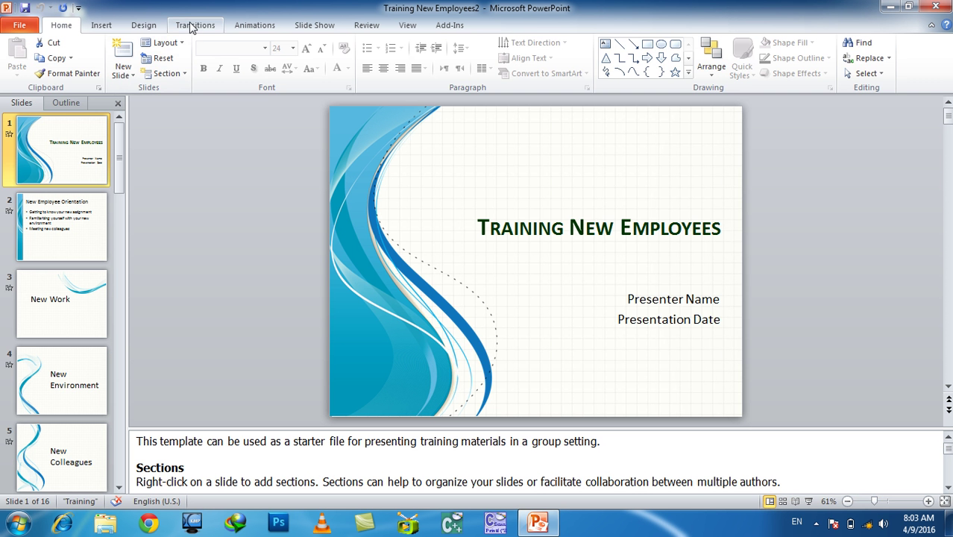
# Replace Fade with the Gallery transition (01.60 seconds) and apply it to all slides.
pyautogui.click(193, 25)
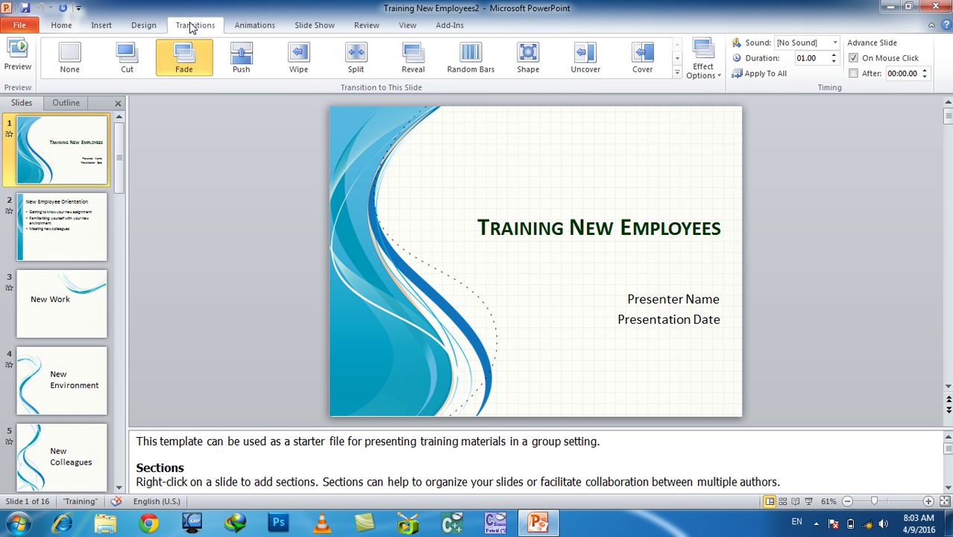
pyautogui.click(677, 74)
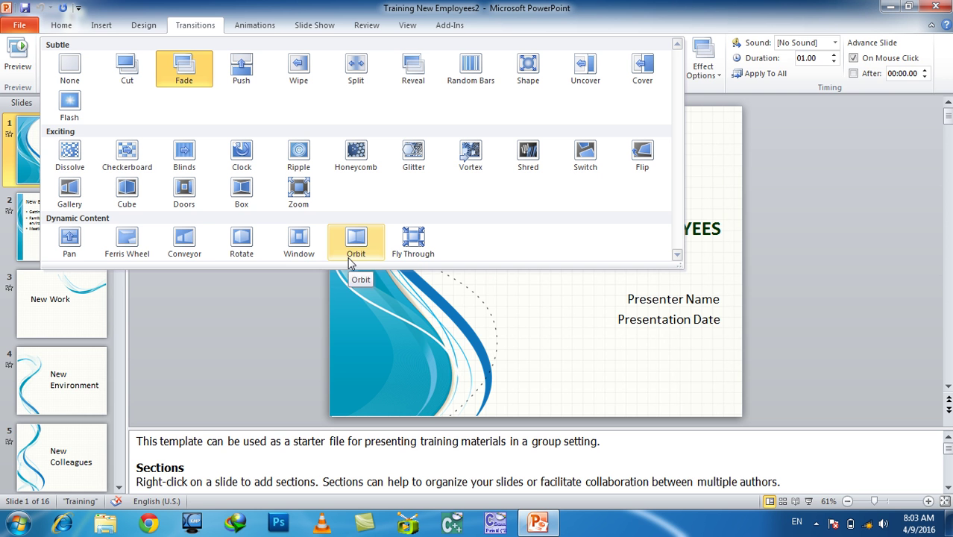
pyautogui.click(66, 192)
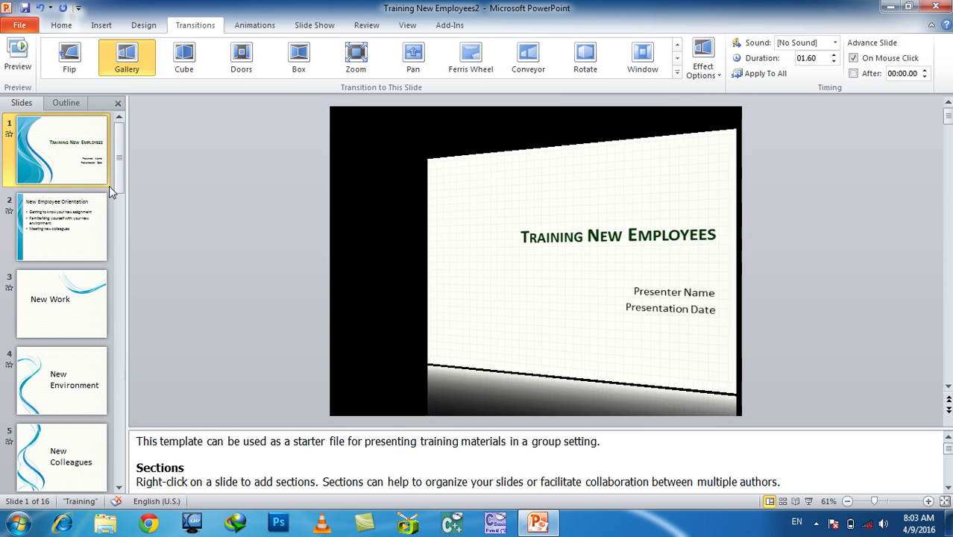
pyautogui.click(761, 76)
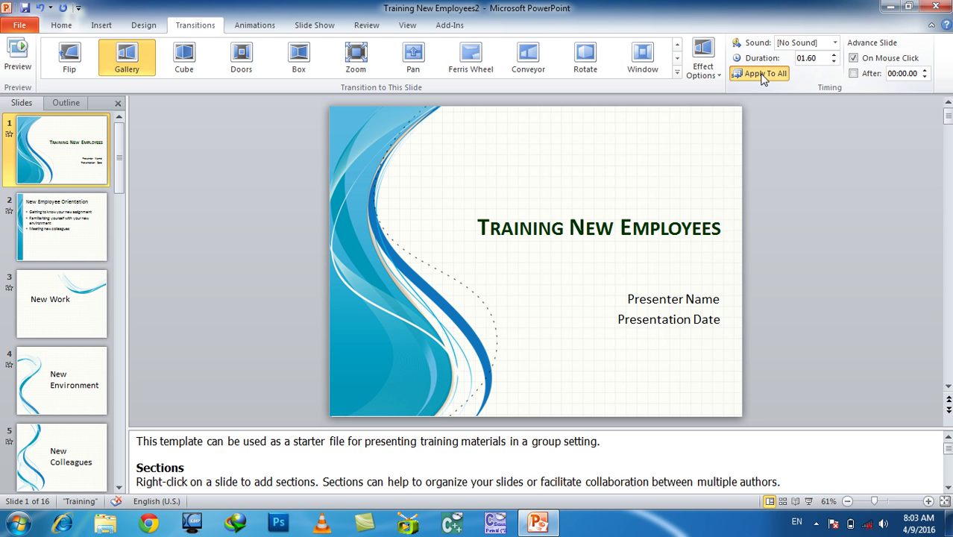
pyautogui.scroll(-2, 122, 230)
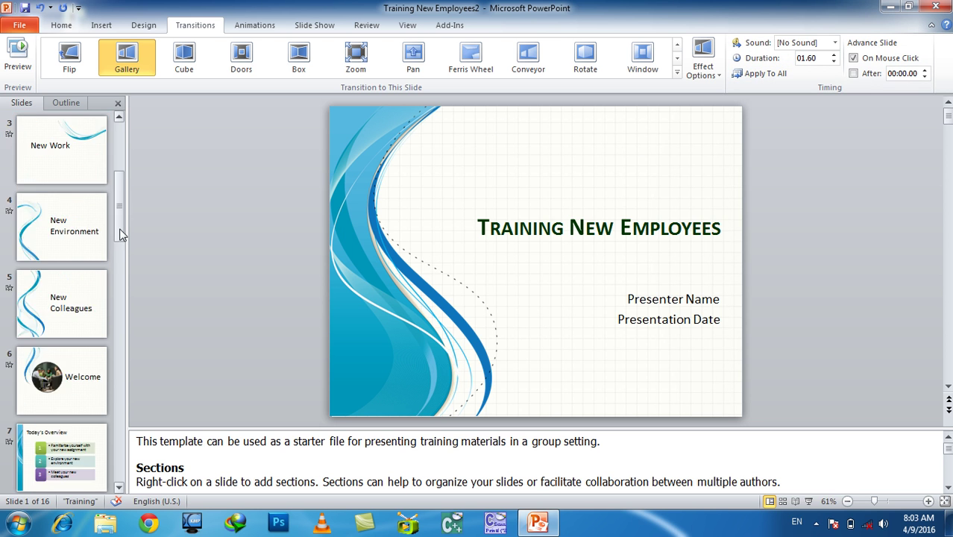
pyautogui.scroll(-2, 112, 227)
# Preview the slide show for one slide, then return to editing.
pyautogui.press('F5')
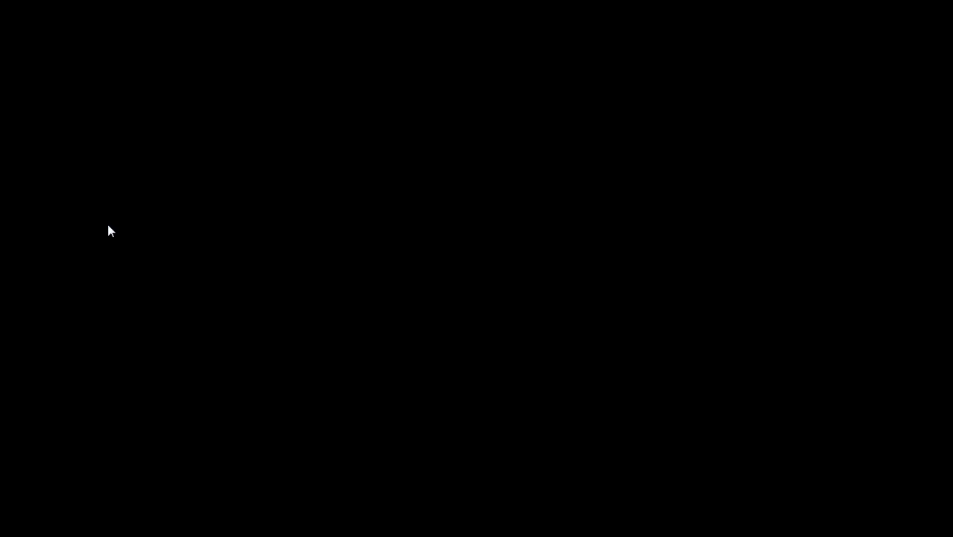
pyautogui.press('Right')
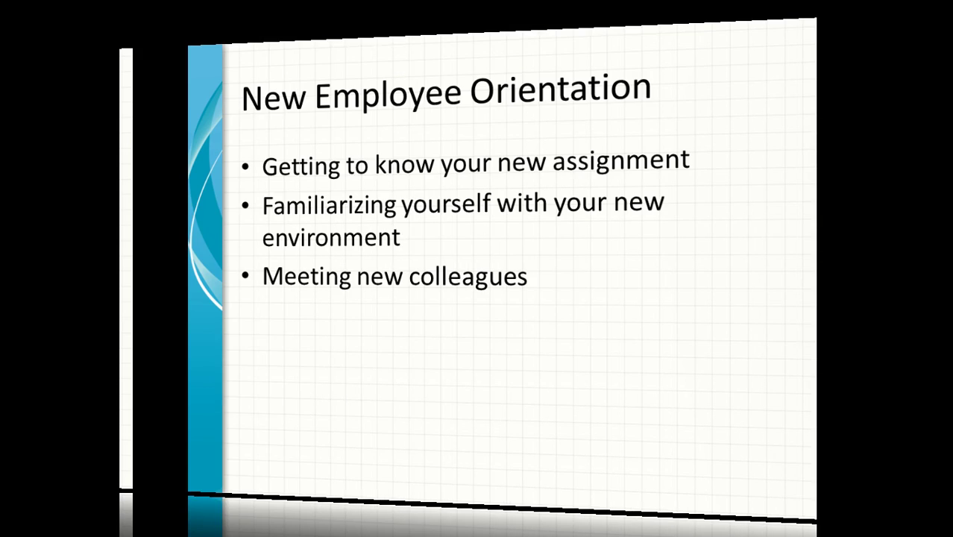
pyautogui.press('Escape')
pyautogui.scroll(-10, 65, 337)
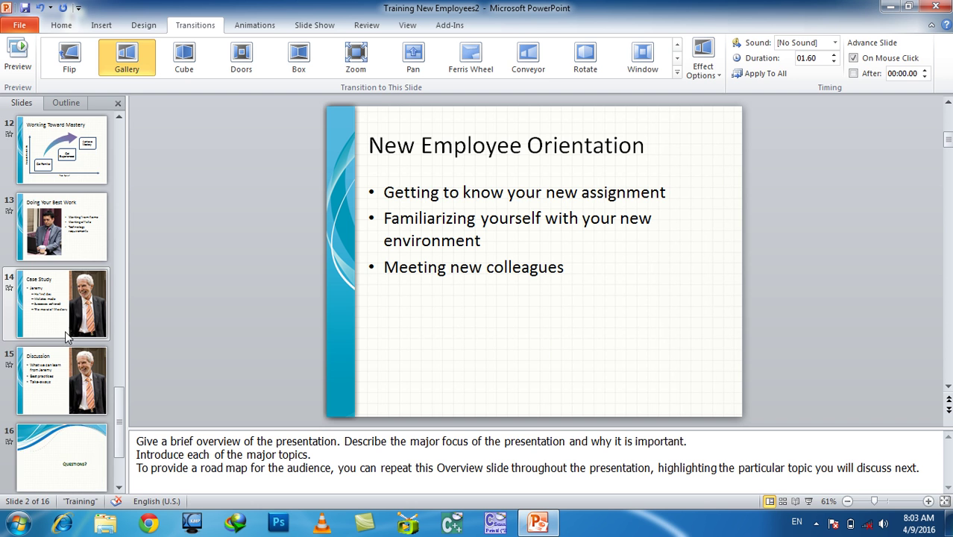
pyautogui.scroll(6, 66, 337)
pyautogui.scroll(-4, 71, 340)
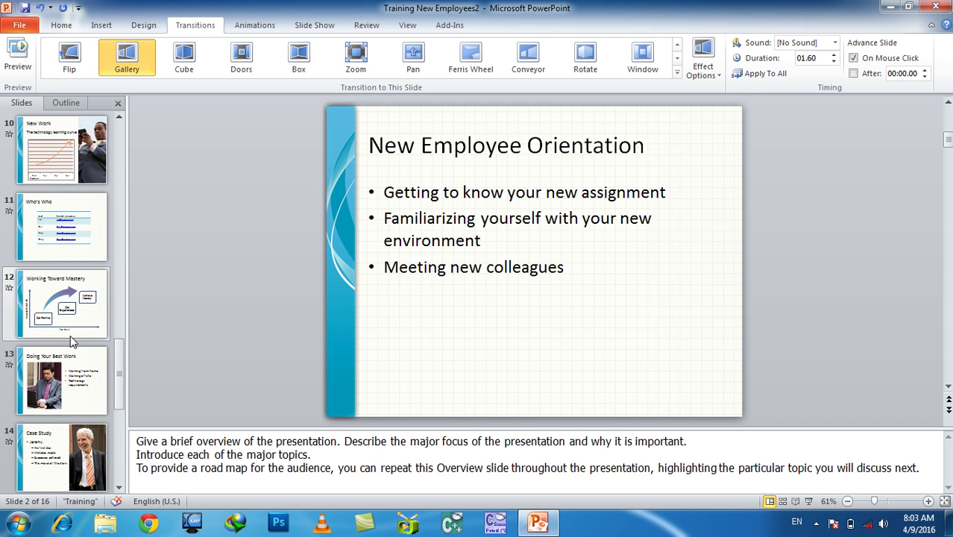
# Delete the Doing Your Best Work, Case Study and Discussion slides.
pyautogui.click(72, 337)
pyautogui.click(75, 362)
pyautogui.press('Delete')
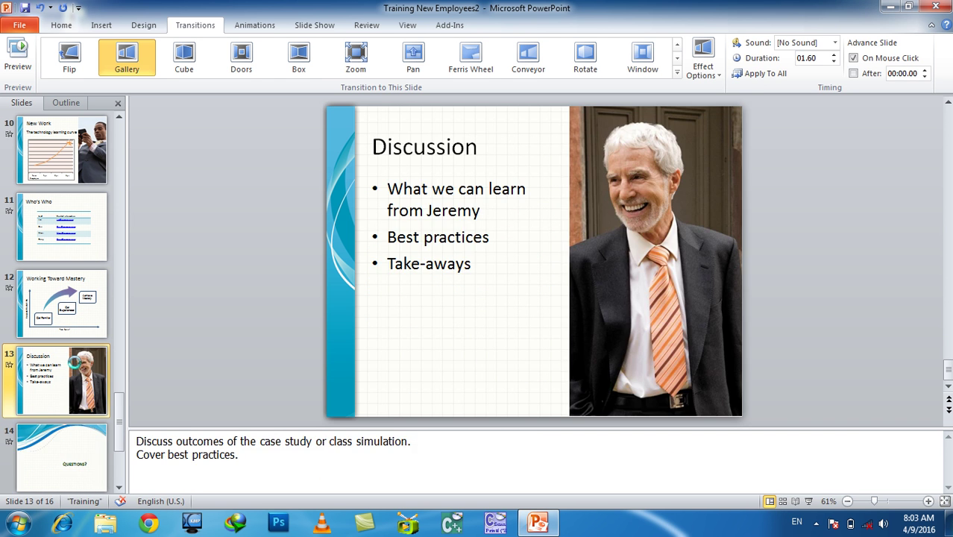
pyautogui.press('Delete')
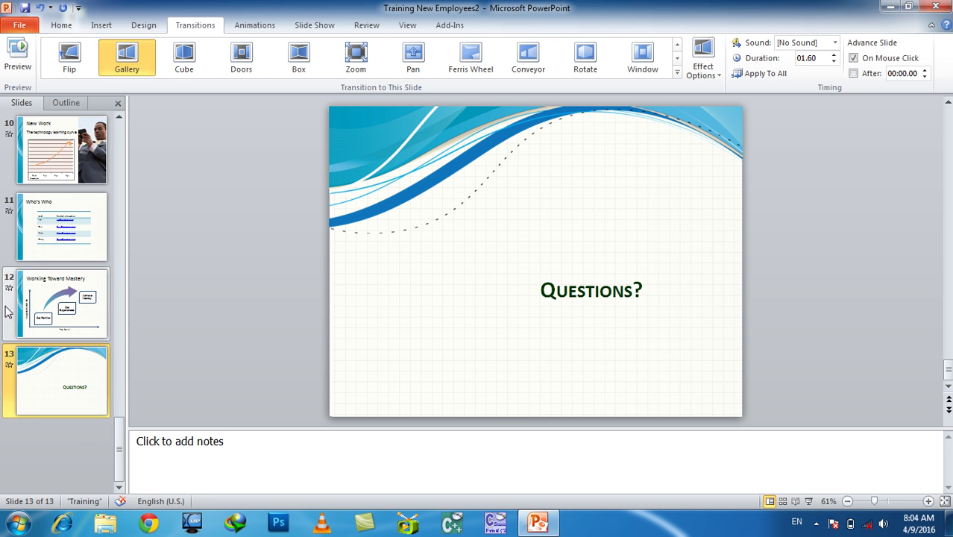
# Delete the New Environment, New Colleagues and New Work slides, leaving 10 slides.
pyautogui.scroll(6, 68, 314)
pyautogui.scroll(3, 52, 241)
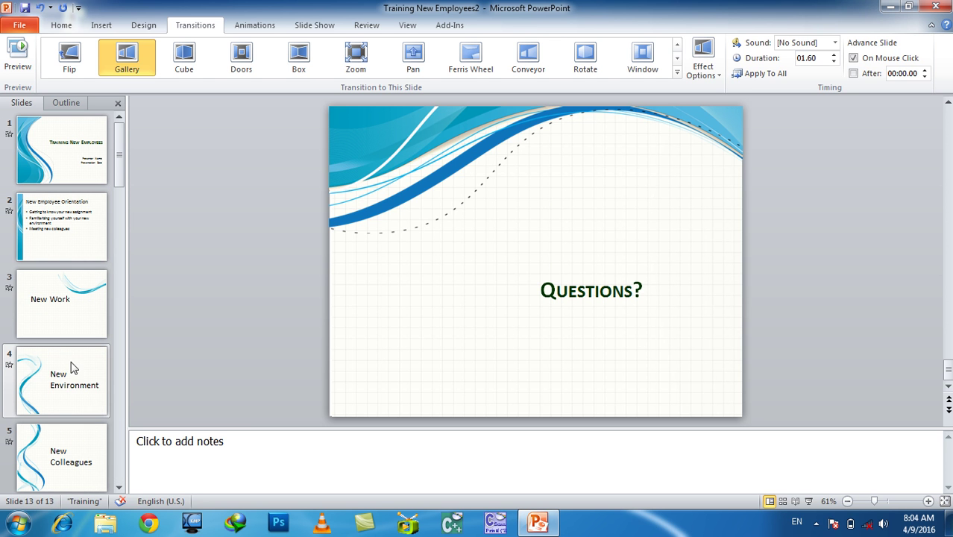
pyautogui.click(66, 394)
pyautogui.press('Delete')
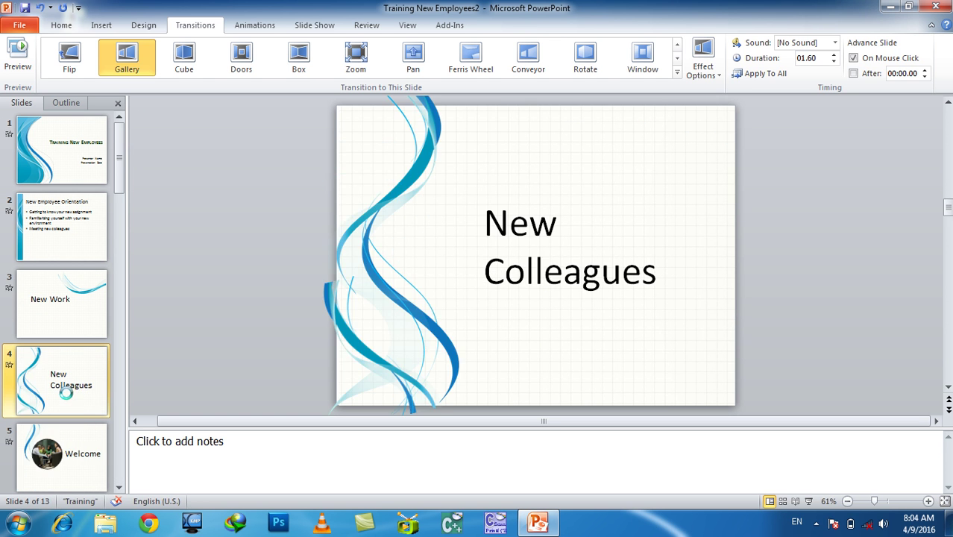
pyautogui.press('Delete')
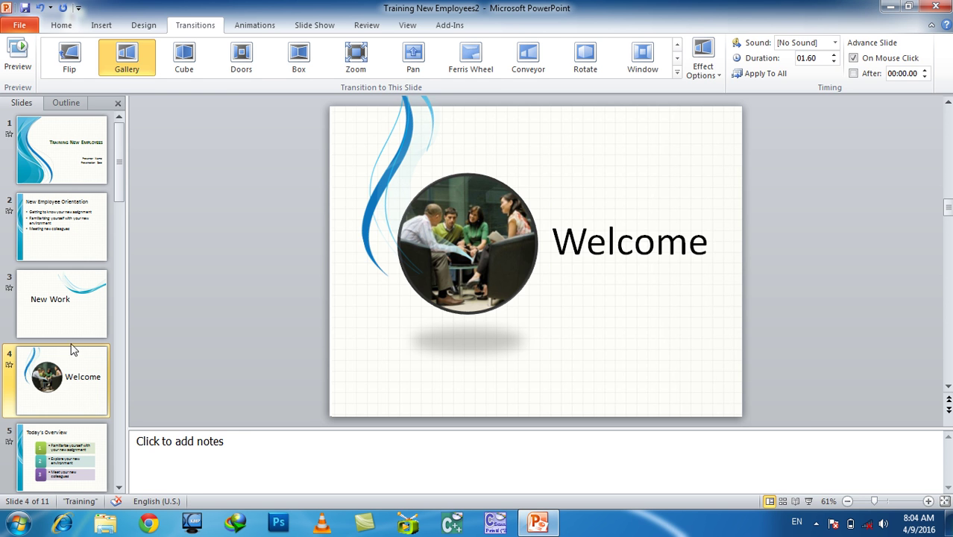
pyautogui.click(69, 314)
pyautogui.press('Delete')
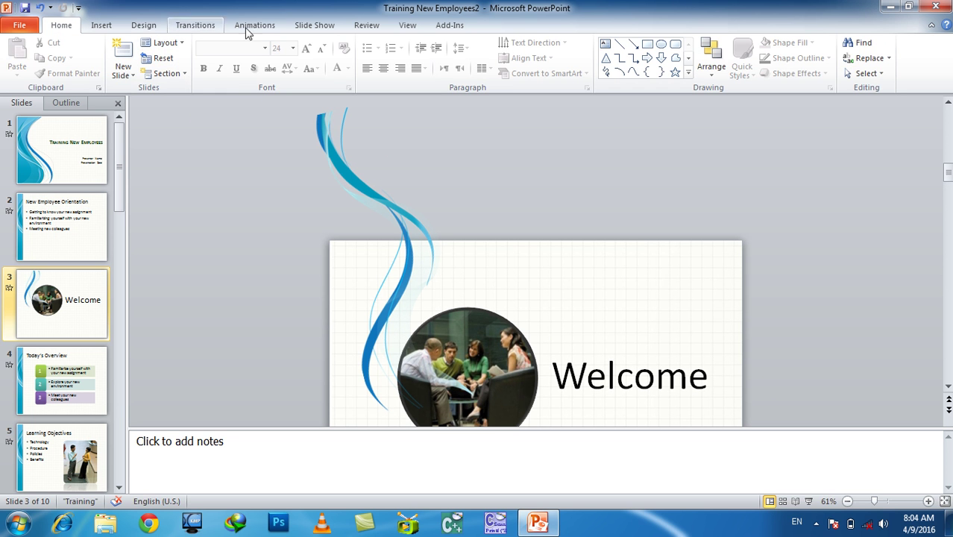
# Start Create a Video under Save & Send and keep Computer & HD Displays quality.
pyautogui.click(304, 27)
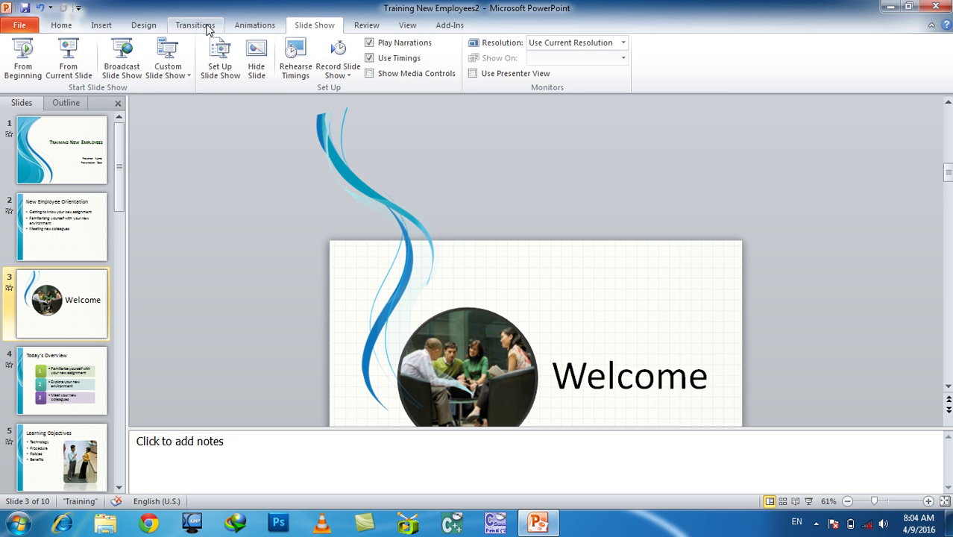
pyautogui.click(15, 28)
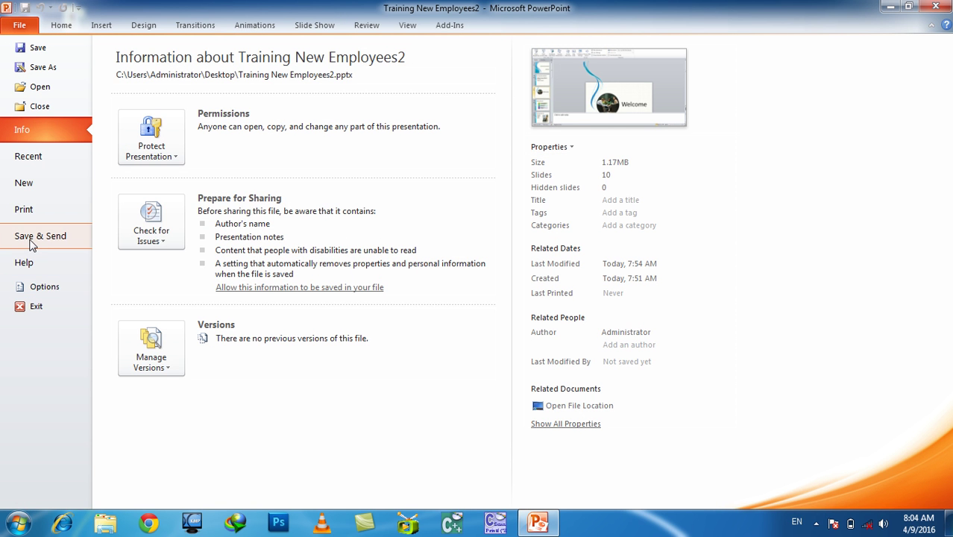
pyautogui.click(33, 245)
pyautogui.click(135, 339)
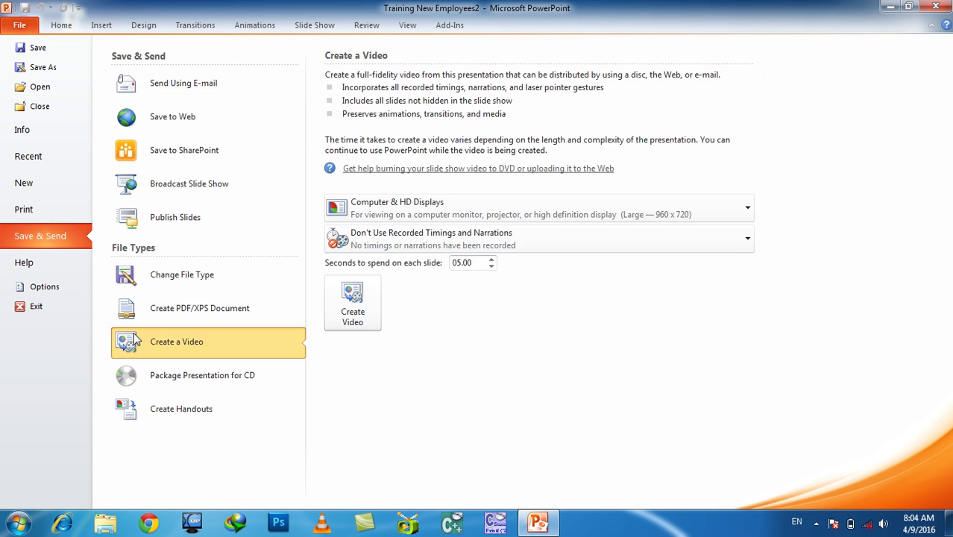
pyautogui.click(445, 212)
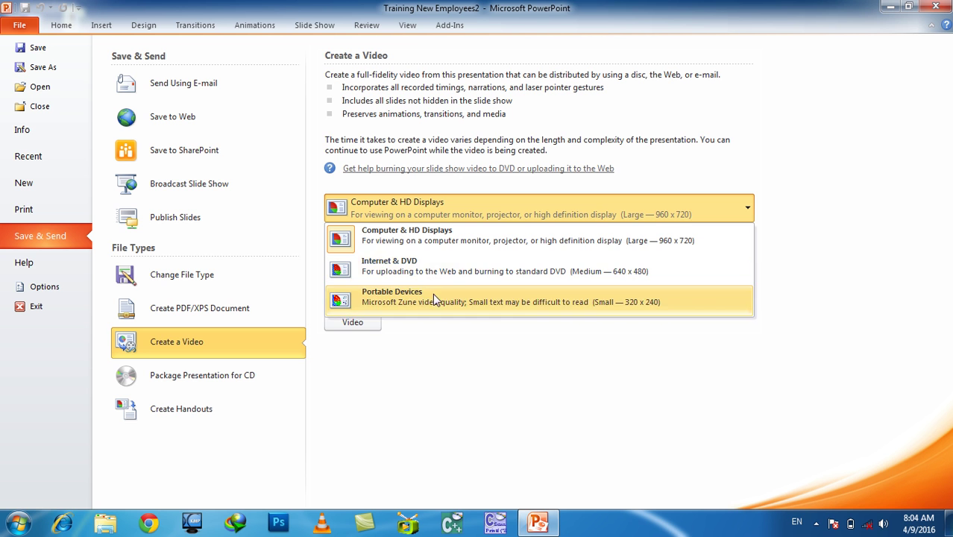
pyautogui.click(421, 208)
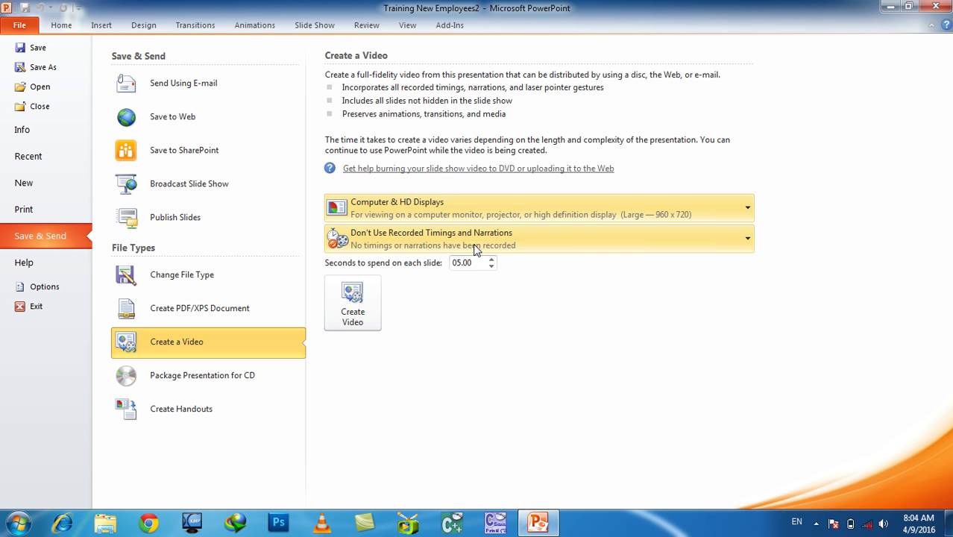
# Set the video to Don't Use Recorded Timings and Narrations, with 05.00 seconds per slide.
pyautogui.click(195, 27)
pyautogui.click(255, 28)
pyautogui.click(306, 29)
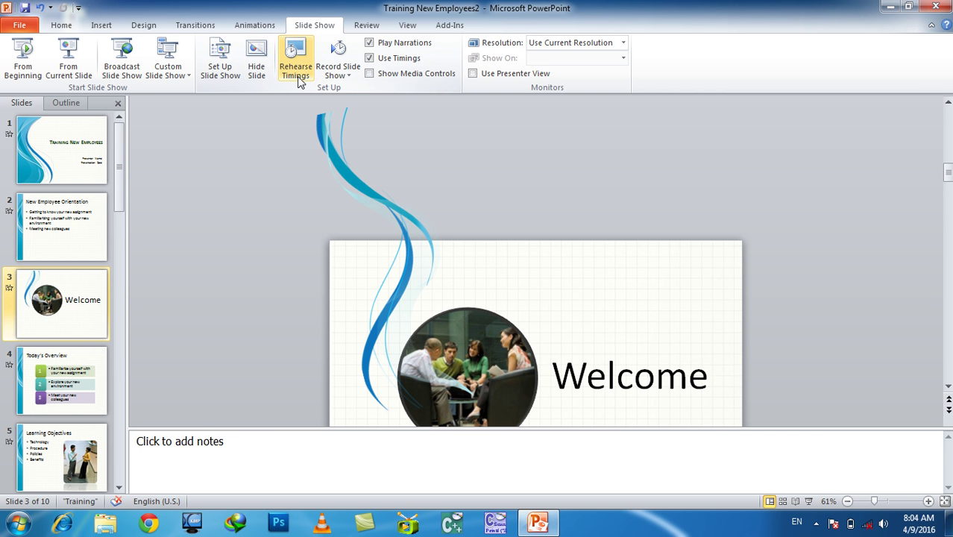
pyautogui.click(19, 26)
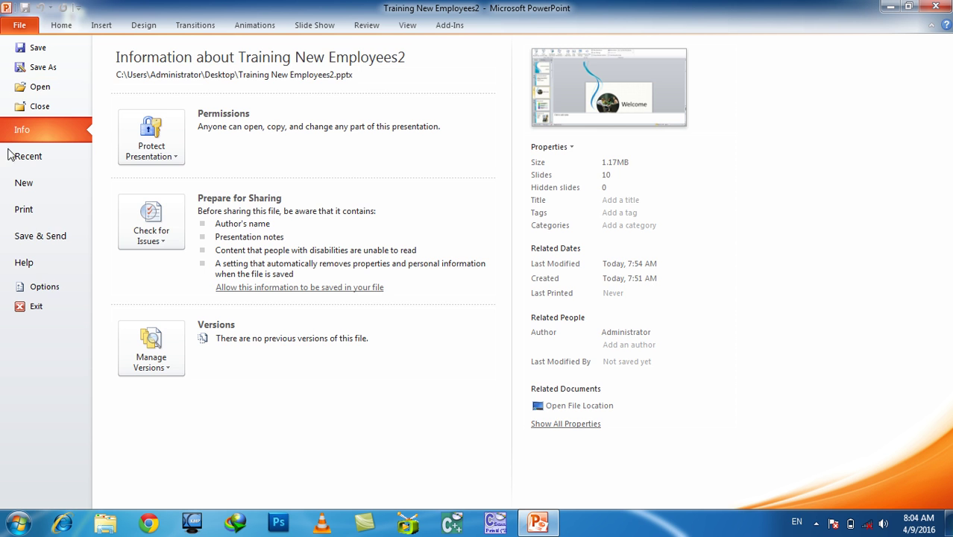
pyautogui.click(45, 237)
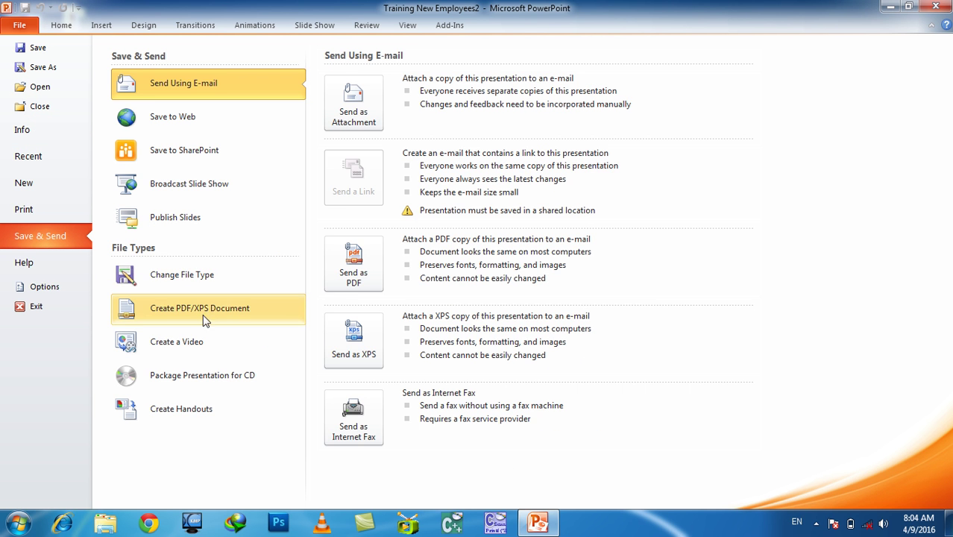
pyautogui.click(209, 339)
pyautogui.click(386, 243)
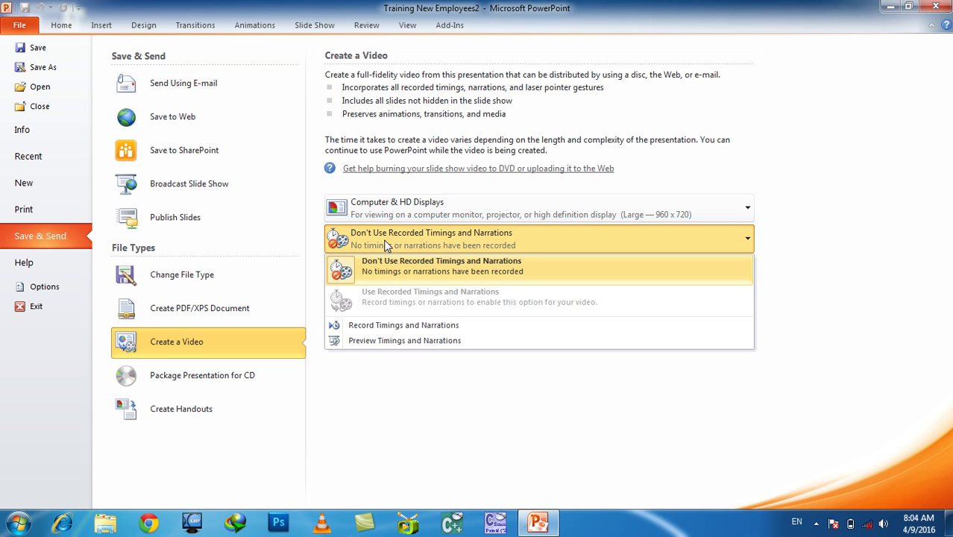
pyautogui.click(441, 273)
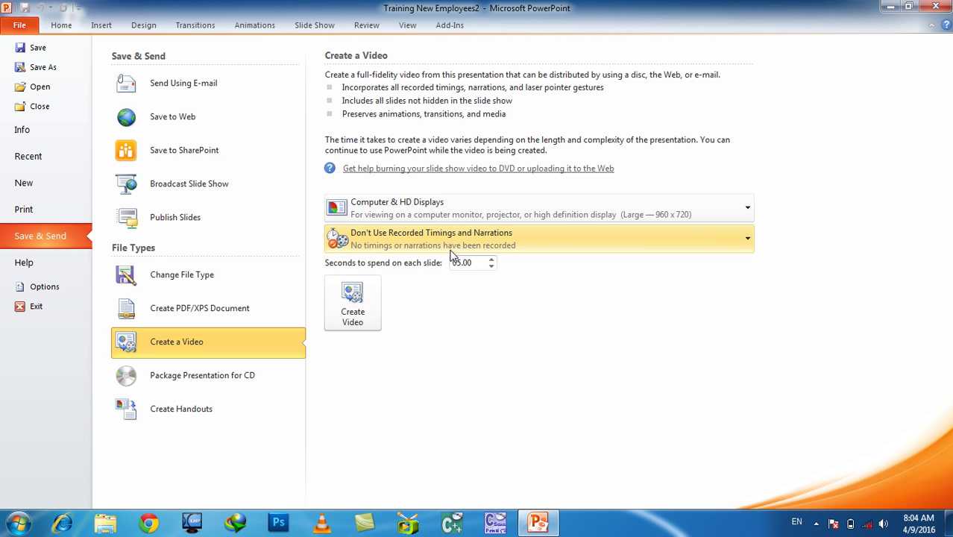
pyautogui.click(450, 250)
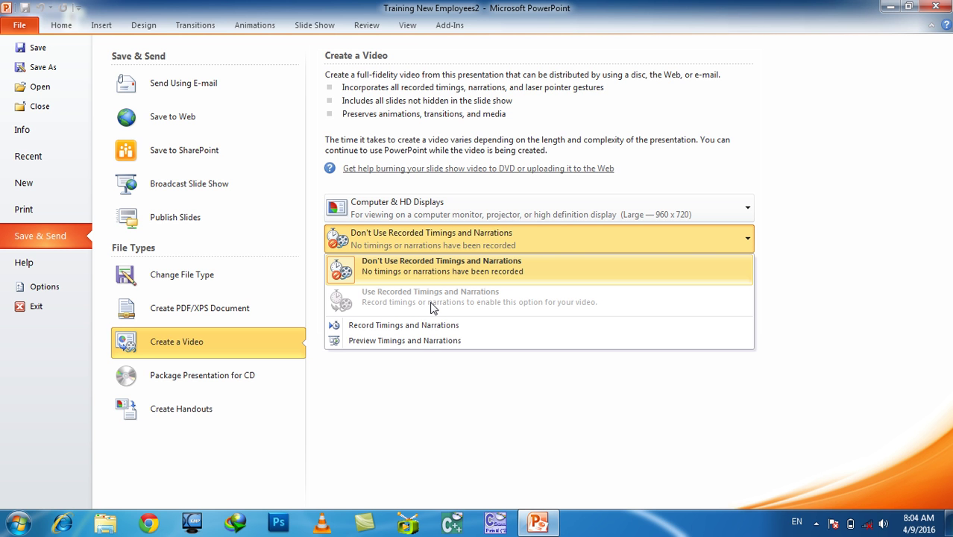
pyautogui.click(435, 273)
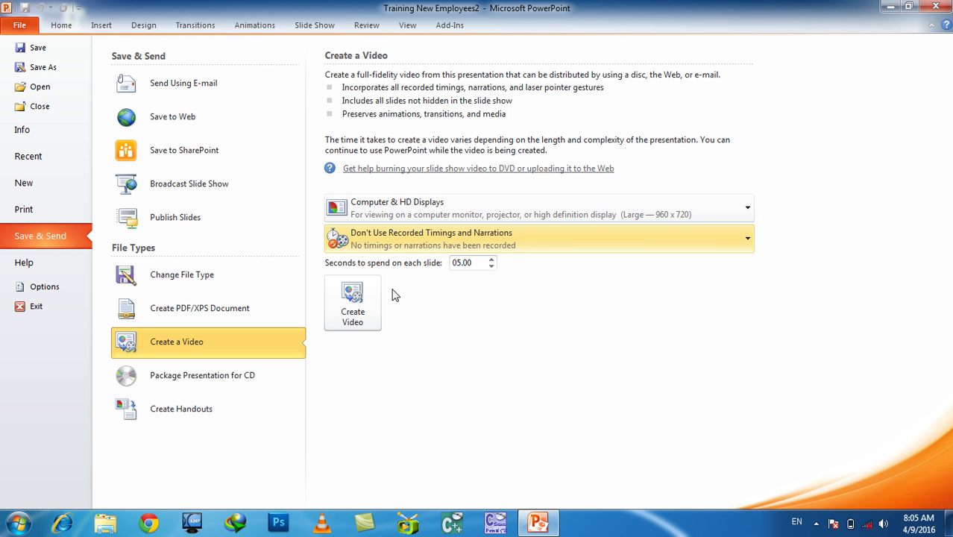
# Save the video as Training New Employees2.wmv on the Desktop and let it render.
pyautogui.click(371, 323)
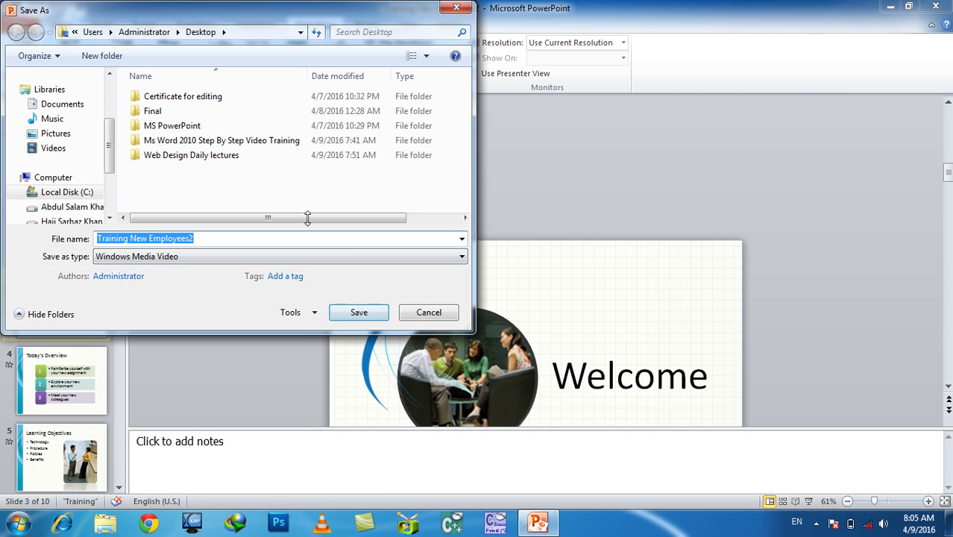
pyautogui.scroll(2, 75, 116)
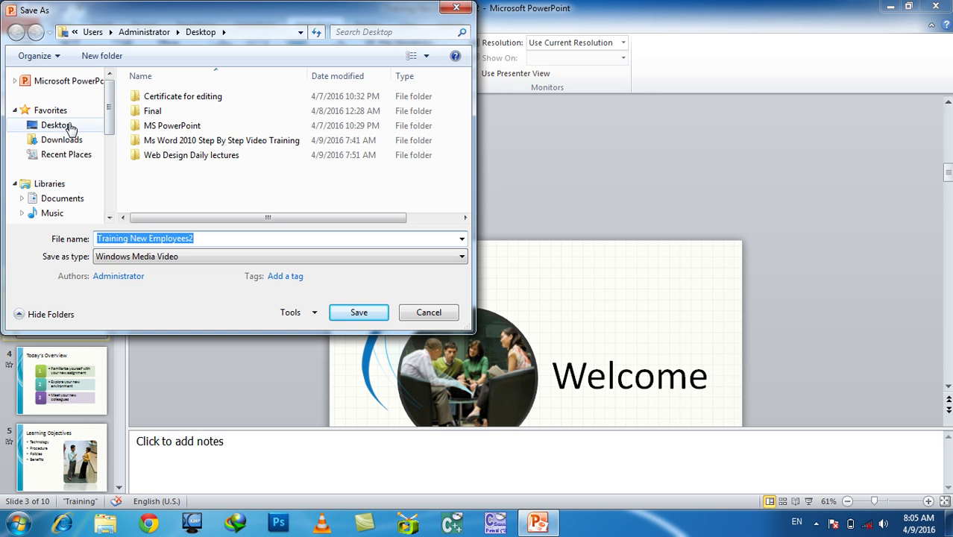
pyautogui.click(65, 124)
pyautogui.click(377, 316)
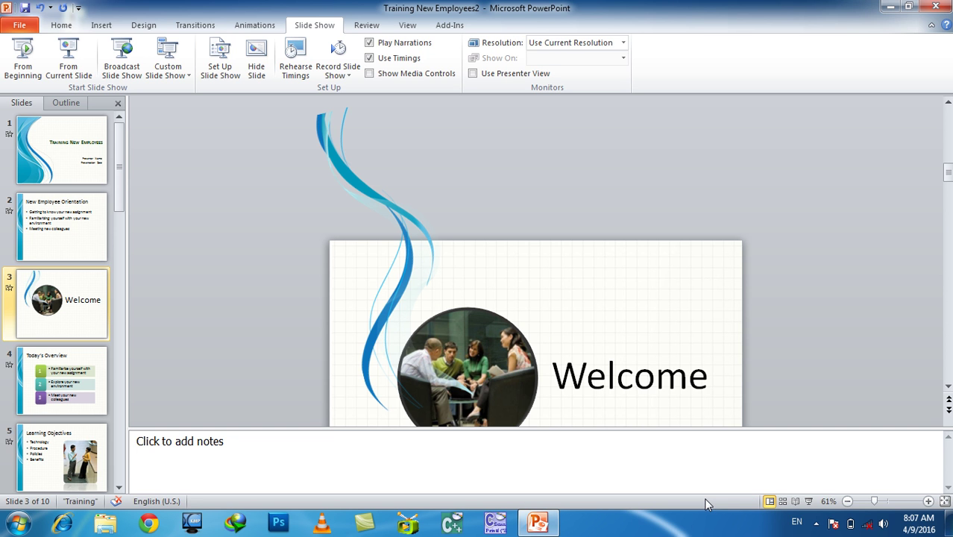
# Open Training New Employees2.wmv from the desktop in VLC and play it full screen.
pyautogui.click(529, 520)
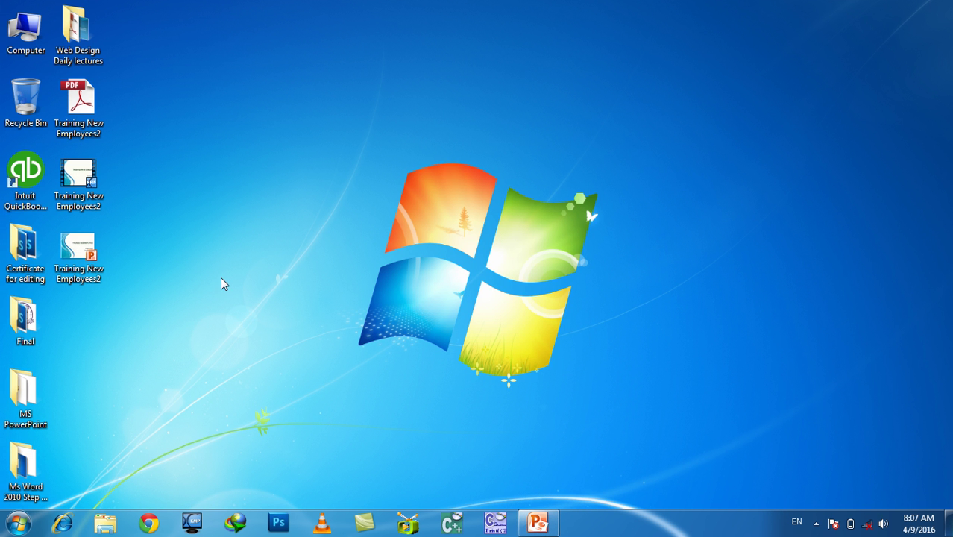
pyautogui.rightClick(78, 183)
pyautogui.moveTo(153, 234)
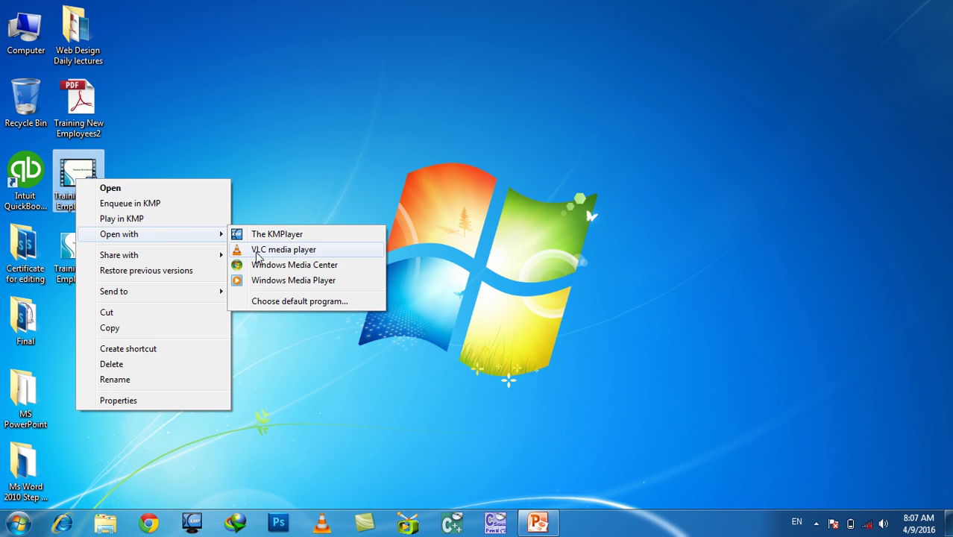
pyautogui.click(258, 249)
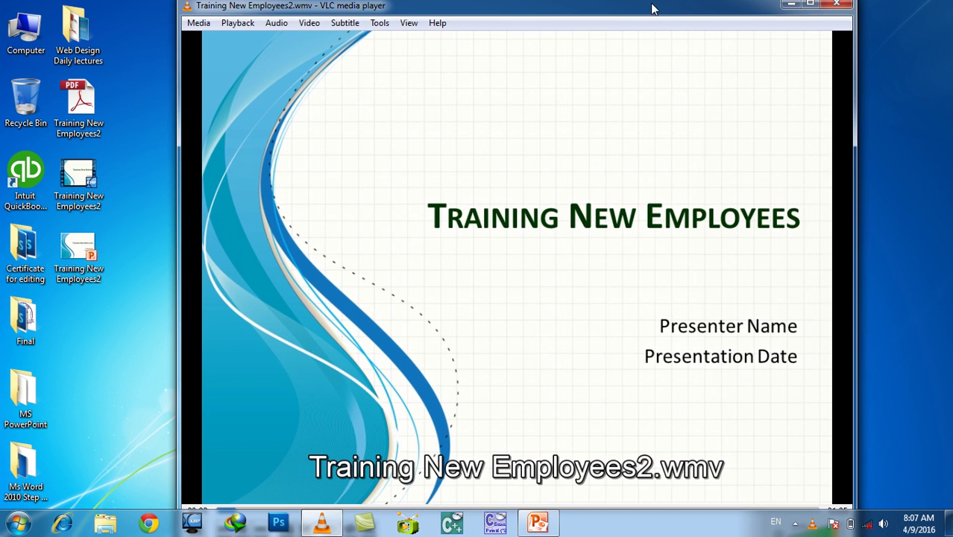
pyautogui.doubleClick(649, 80)
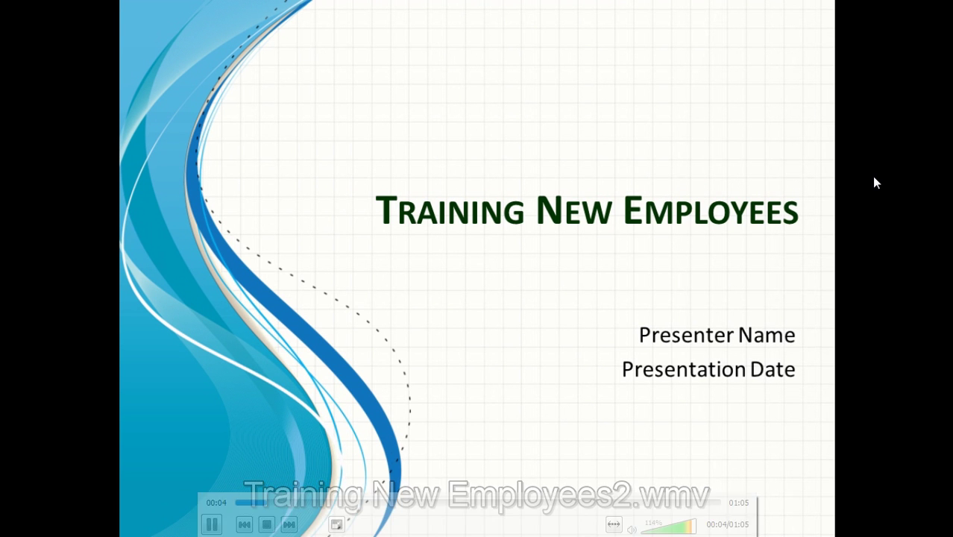
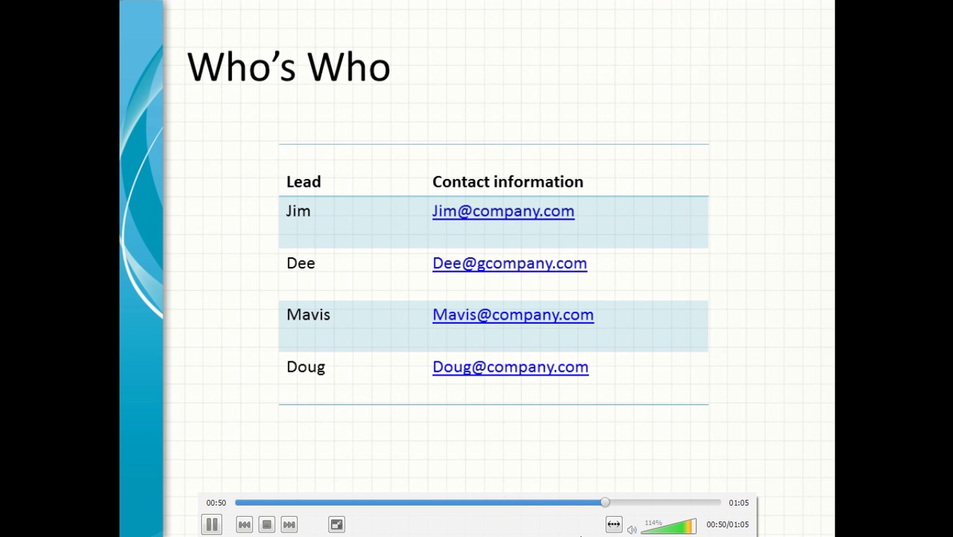
# Skip ahead in the Training New Employees2 video, leave full screen, and close VLC.
pyautogui.click(669, 503)
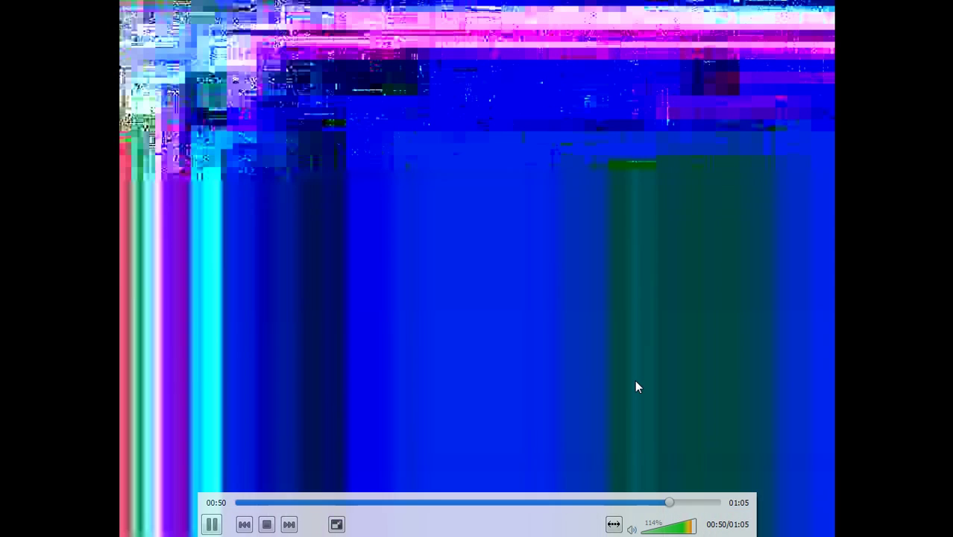
pyautogui.doubleClick(635, 380)
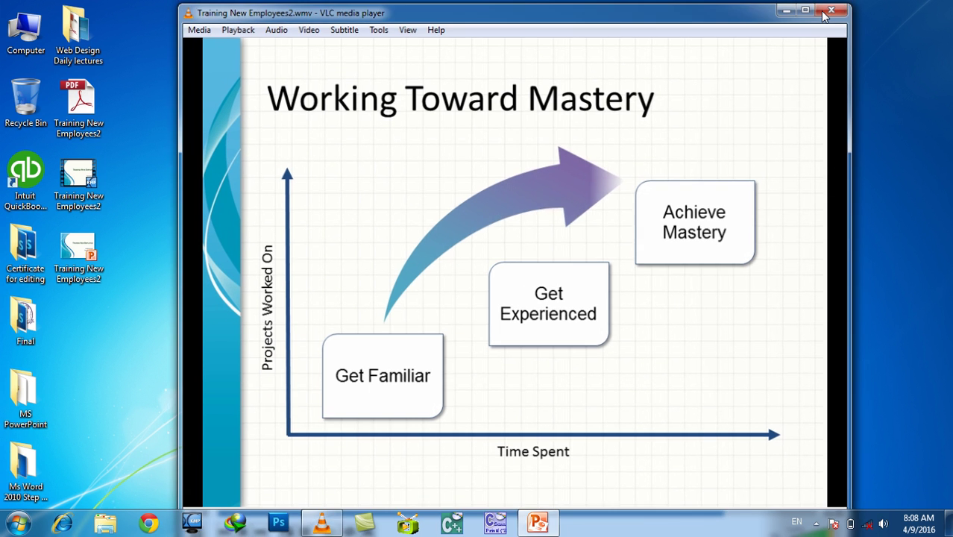
pyautogui.click(834, 8)
# Return to PowerPoint and start Package Presentation for CD for Training New Employees2.
pyautogui.click(538, 522)
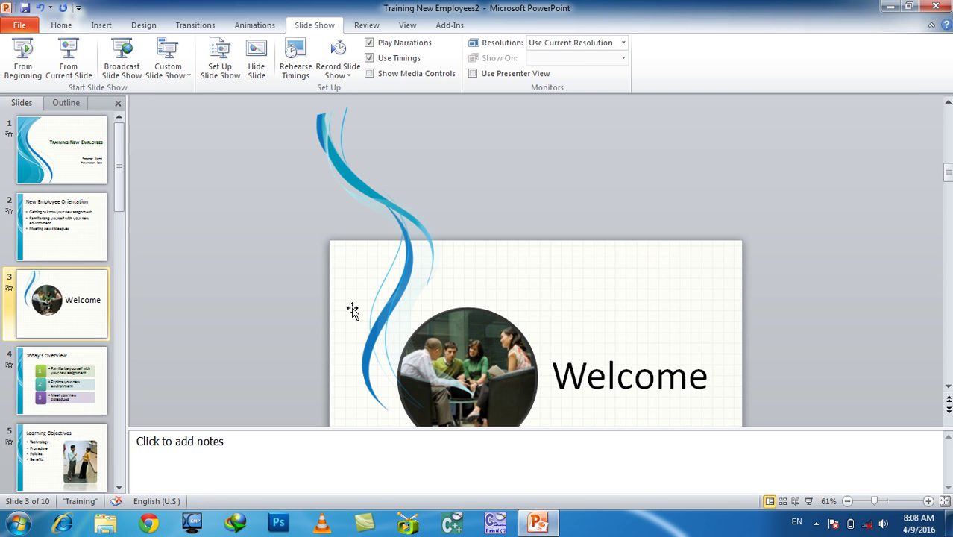
pyautogui.click(20, 27)
pyautogui.click(59, 27)
pyautogui.click(19, 27)
pyautogui.click(50, 233)
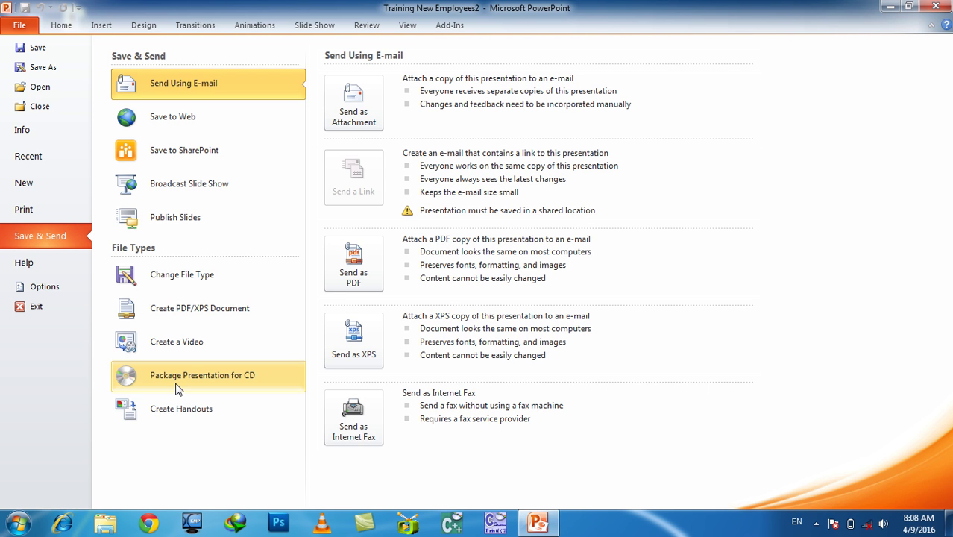
pyautogui.click(173, 388)
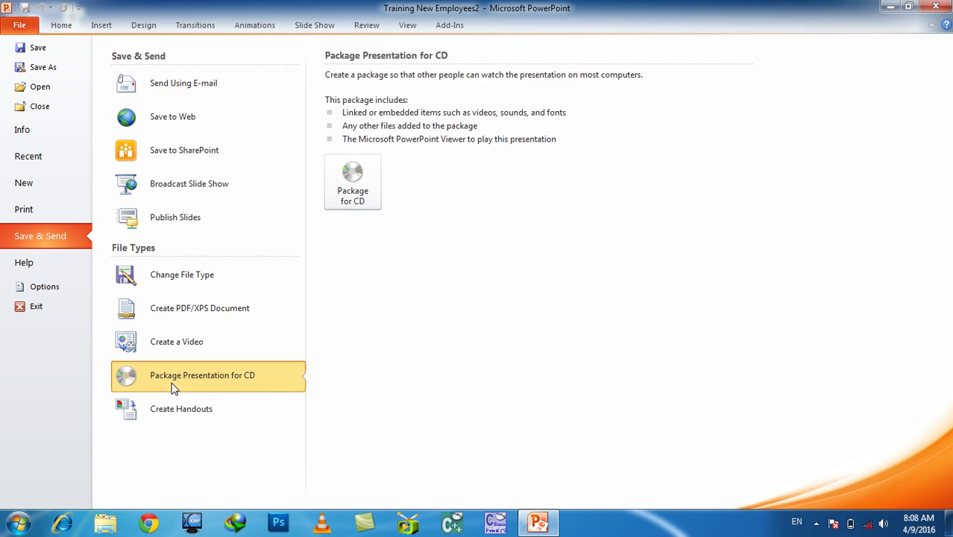
pyautogui.click(353, 195)
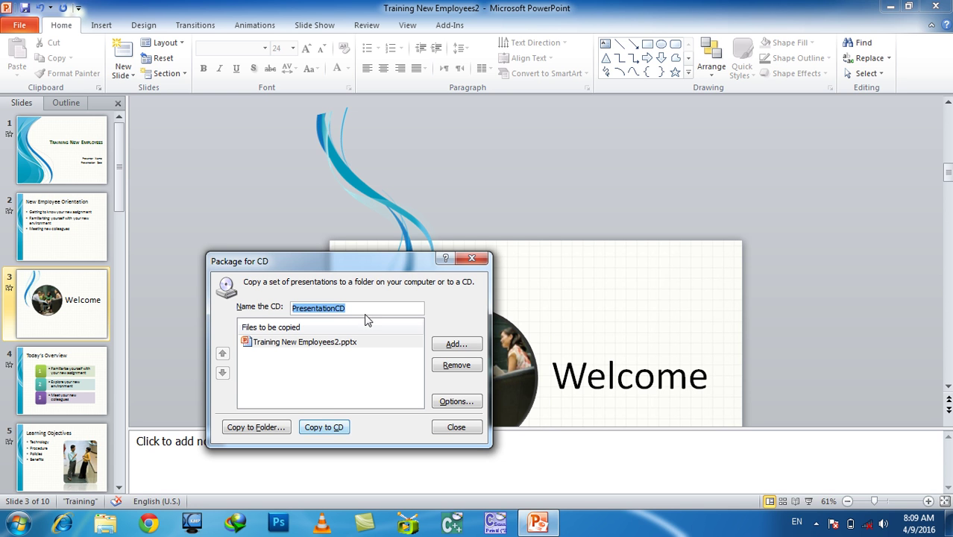
# Copy the package, including linked files, into a PresentationCD folder under Documents.
pyautogui.click(281, 434)
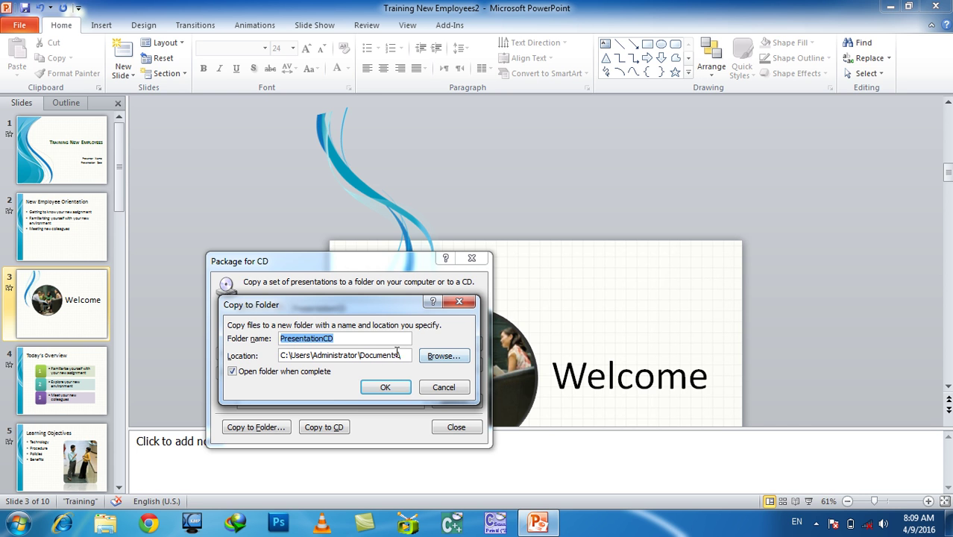
pyautogui.moveTo(404, 358); pyautogui.dragTo(220, 356)
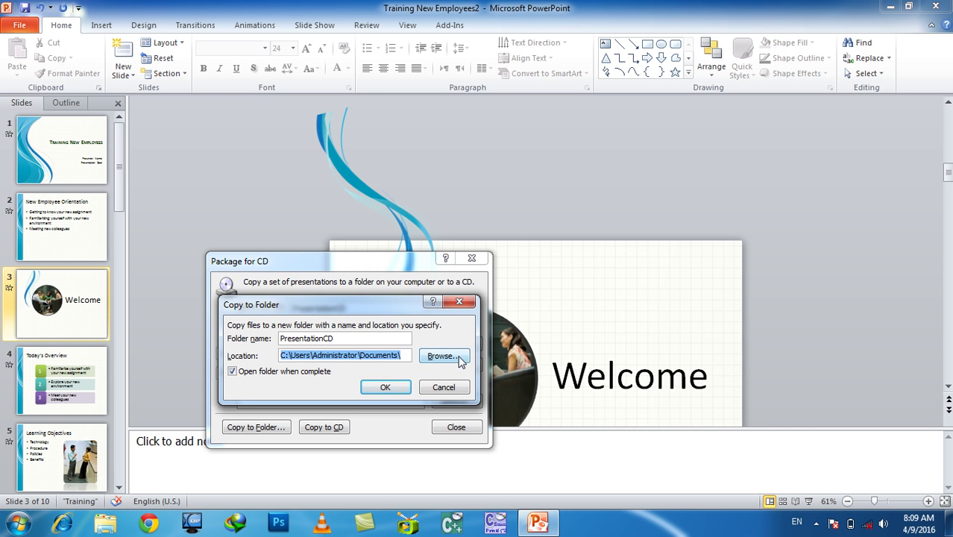
pyautogui.click(383, 386)
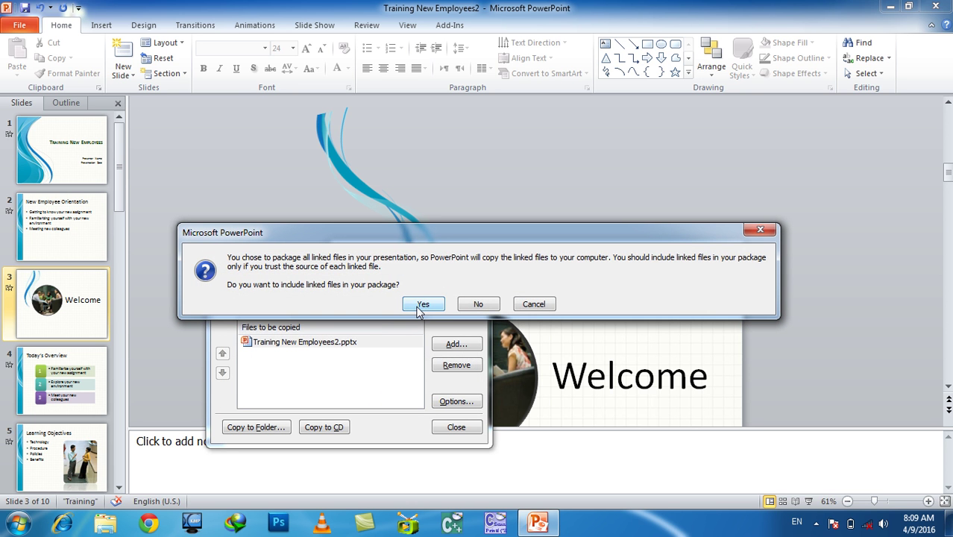
pyautogui.click(422, 306)
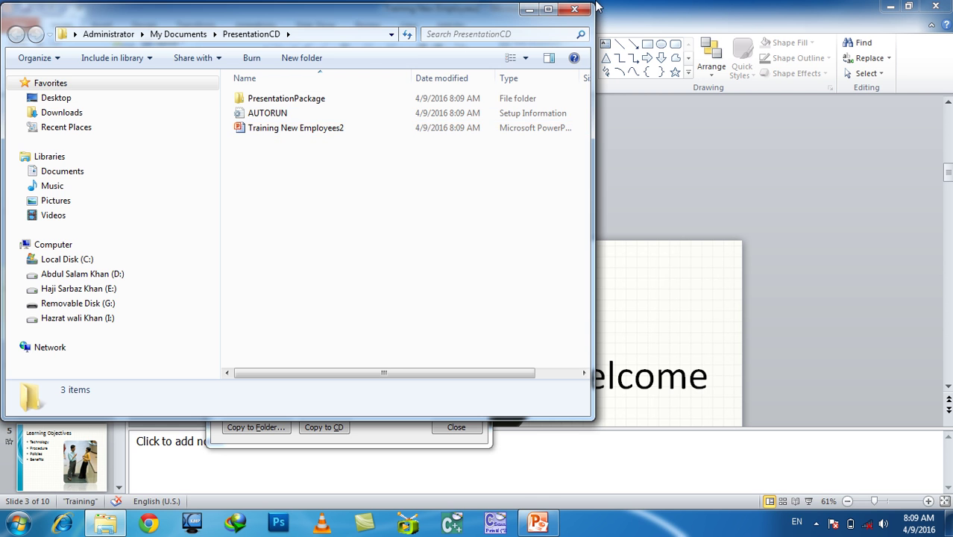
pyautogui.click(574, 9)
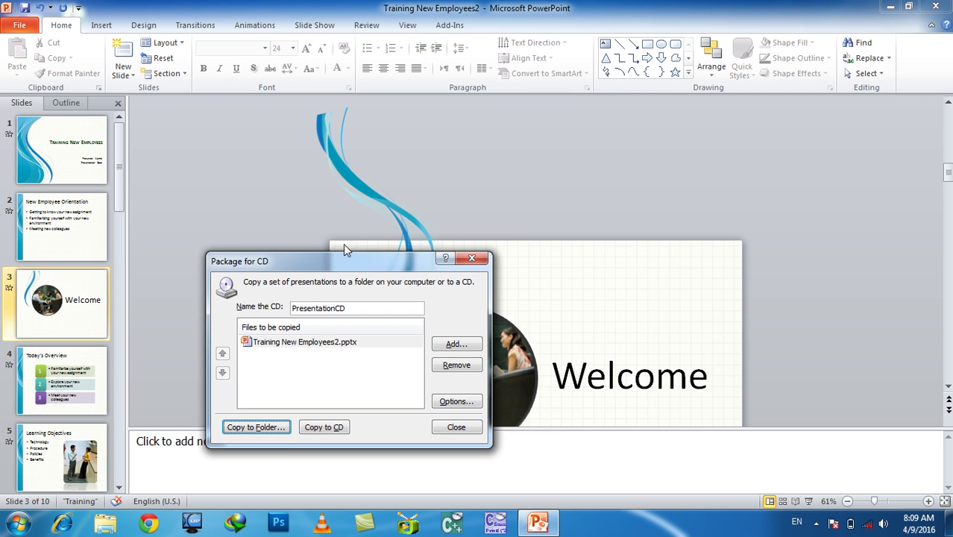
# Cancel a second Copy to Folder and close the Package for CD dialog.
pyautogui.click(280, 435)
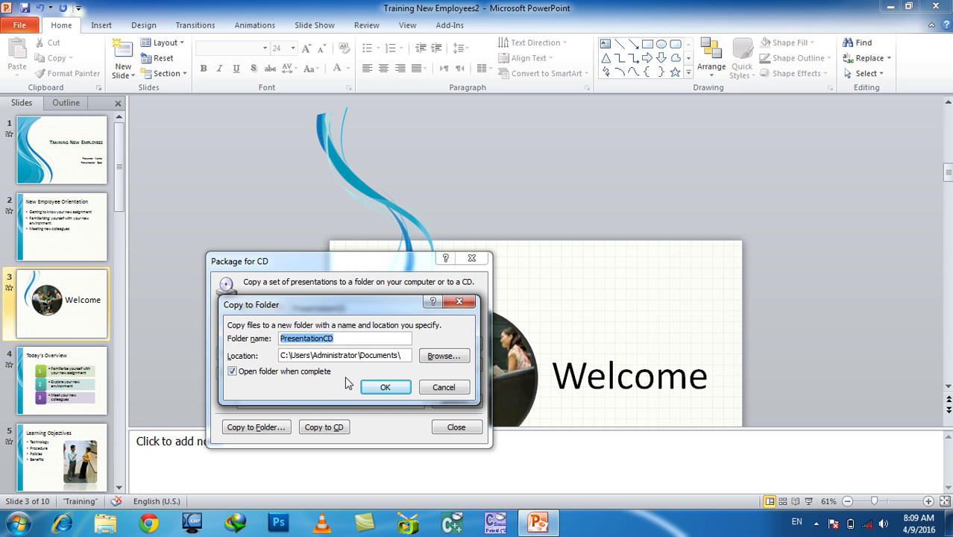
pyautogui.click(443, 387)
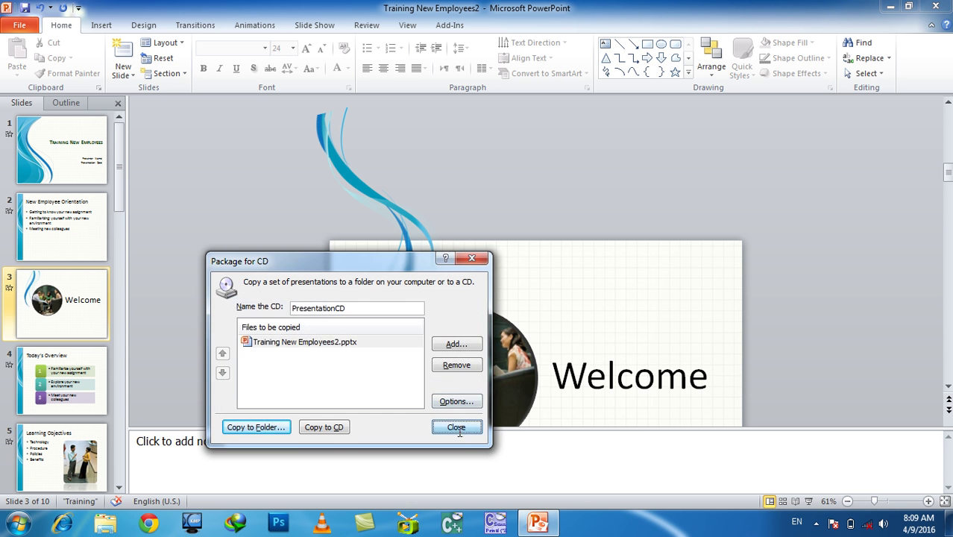
pyautogui.click(457, 426)
pyautogui.click(28, 26)
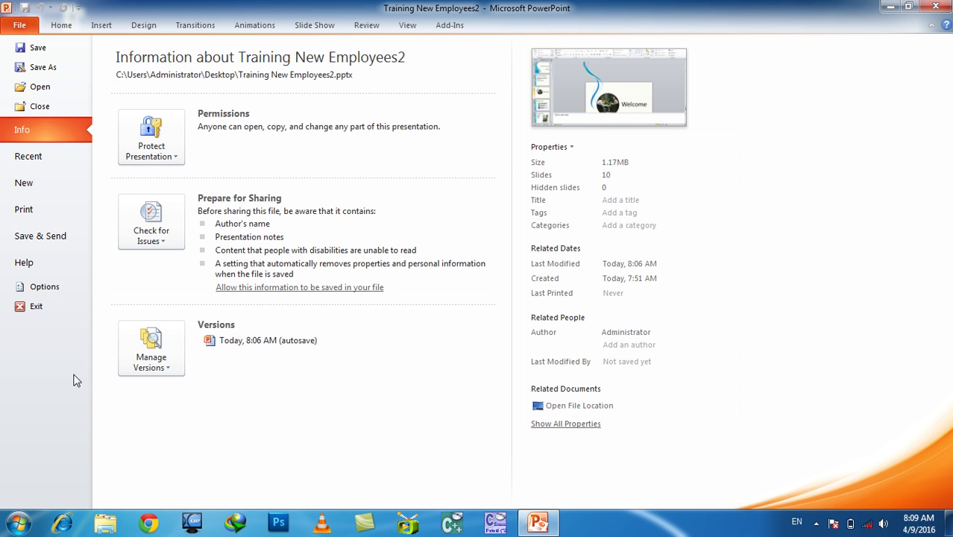
# Leave Backstage and step through the slides down to slide 9, Working Toward Mastery.
pyautogui.click(47, 236)
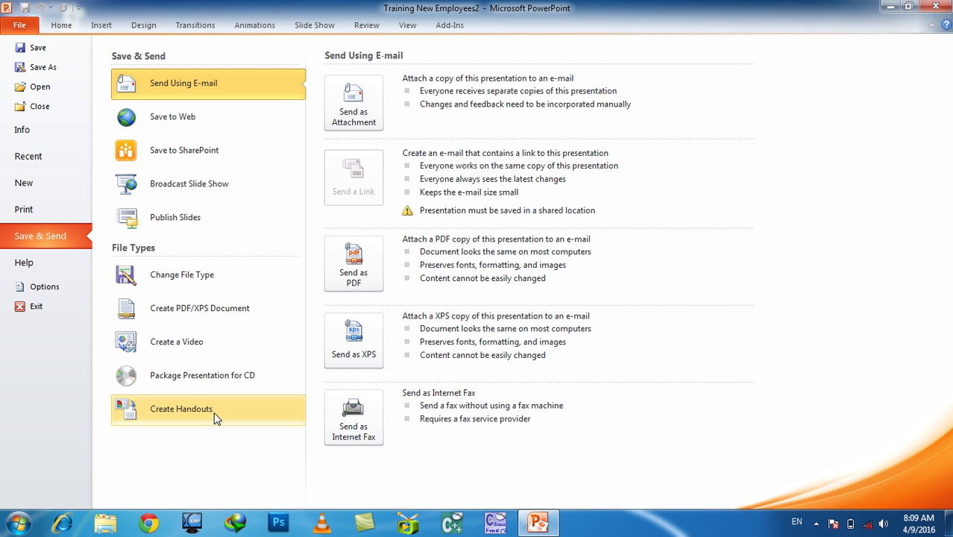
pyautogui.click(61, 24)
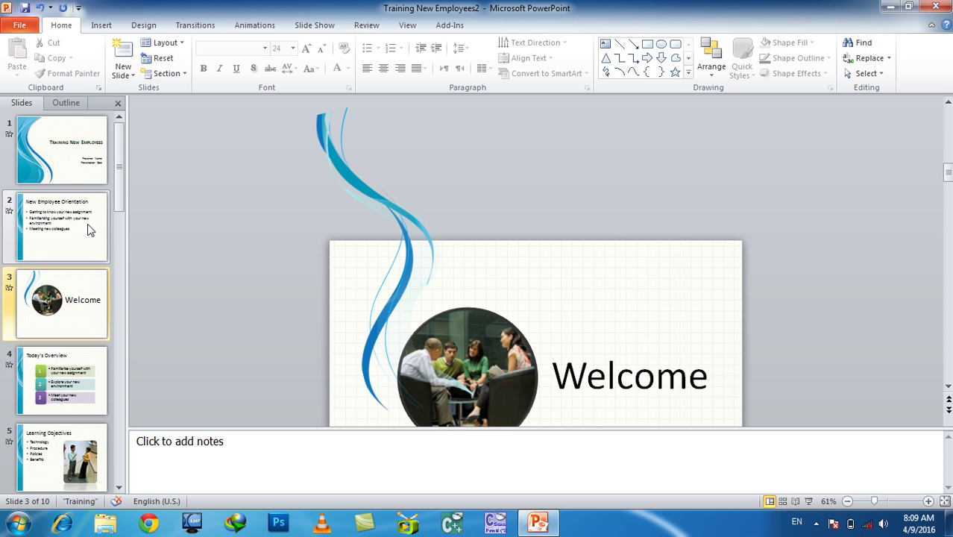
pyautogui.click(85, 224)
pyautogui.click(81, 319)
pyautogui.click(78, 386)
pyautogui.scroll(-5, 71, 364)
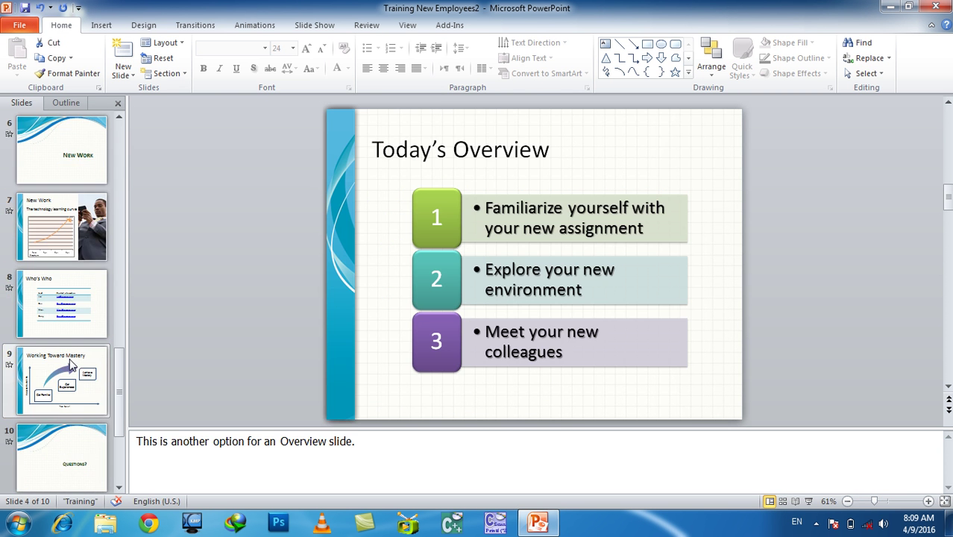
pyautogui.click(64, 302)
pyautogui.click(67, 376)
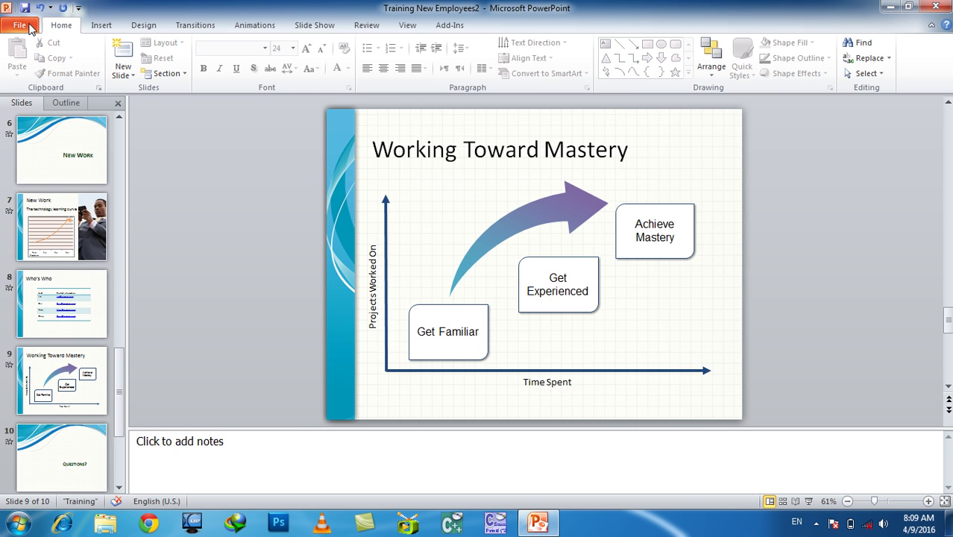
# Open PowerPoint Options, close it unchanged, and return to the slide editor.
pyautogui.click(19, 25)
pyautogui.click(54, 281)
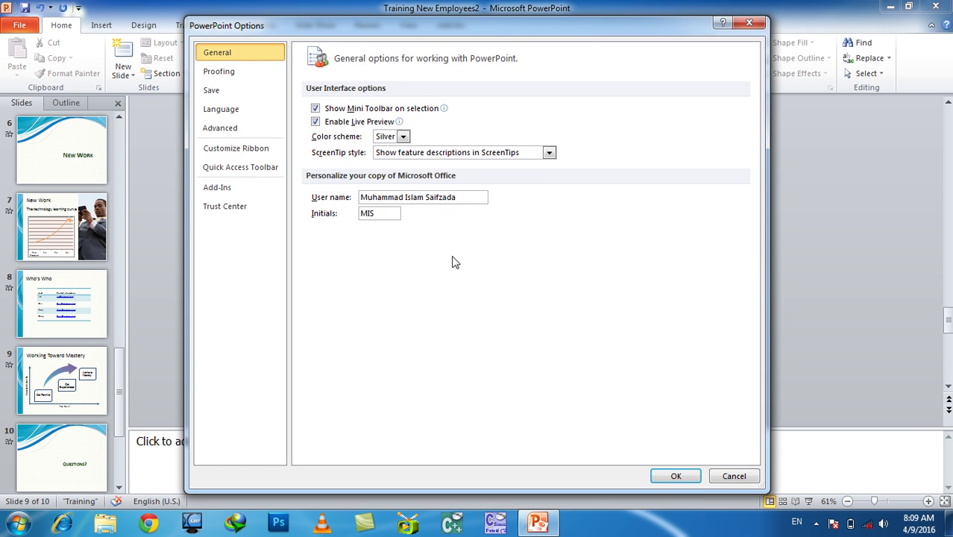
pyautogui.click(728, 467)
pyautogui.click(15, 25)
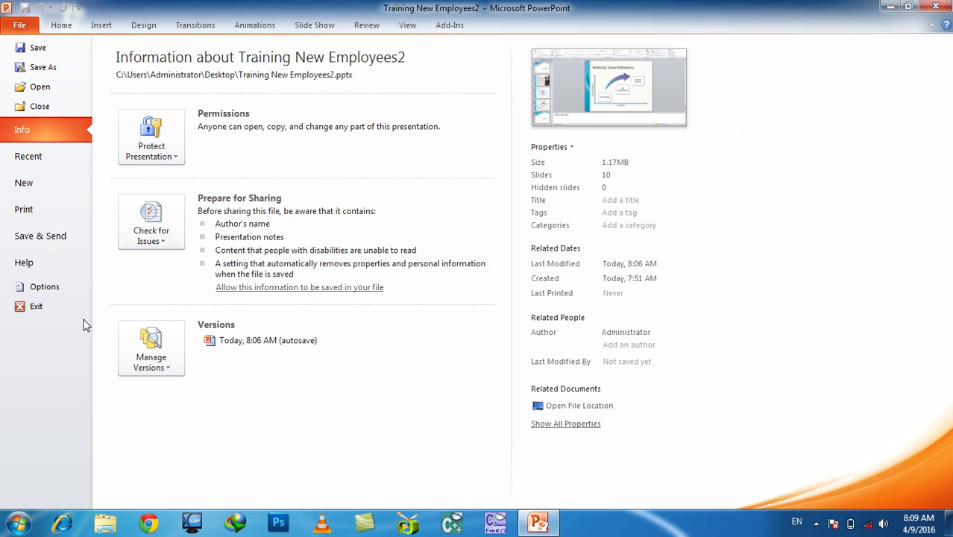
pyautogui.click(54, 243)
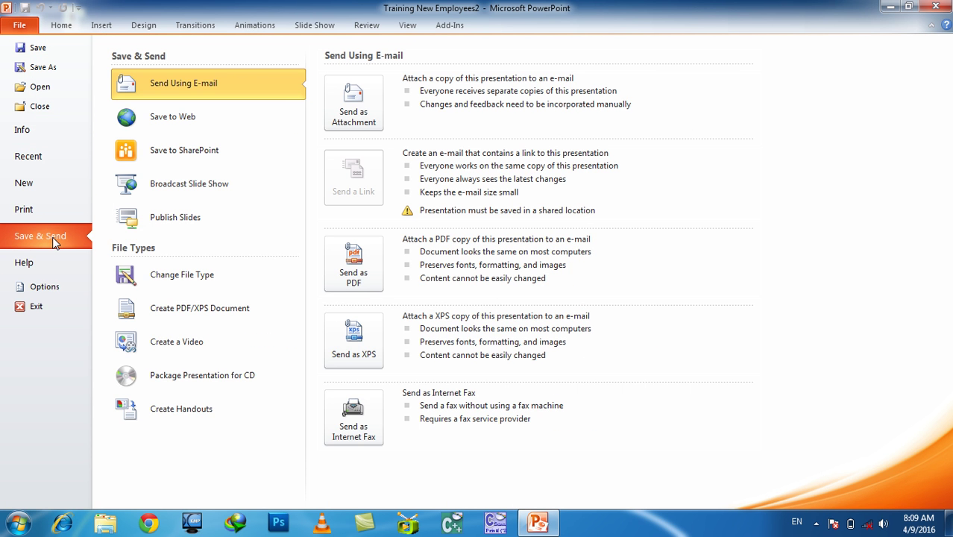
pyautogui.click(33, 23)
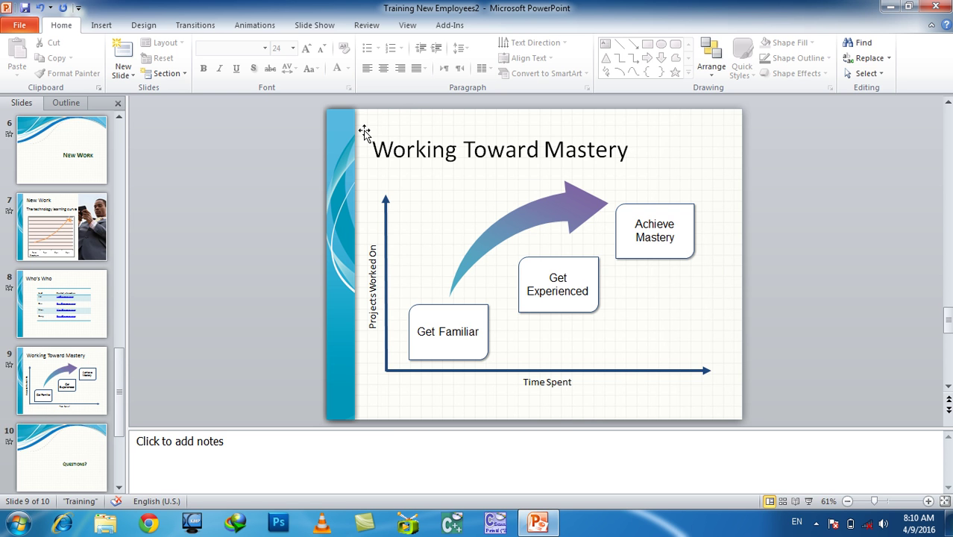
# Create Word handouts with notes below slides, using Paste instead of Paste link.
pyautogui.click(9, 23)
pyautogui.click(41, 234)
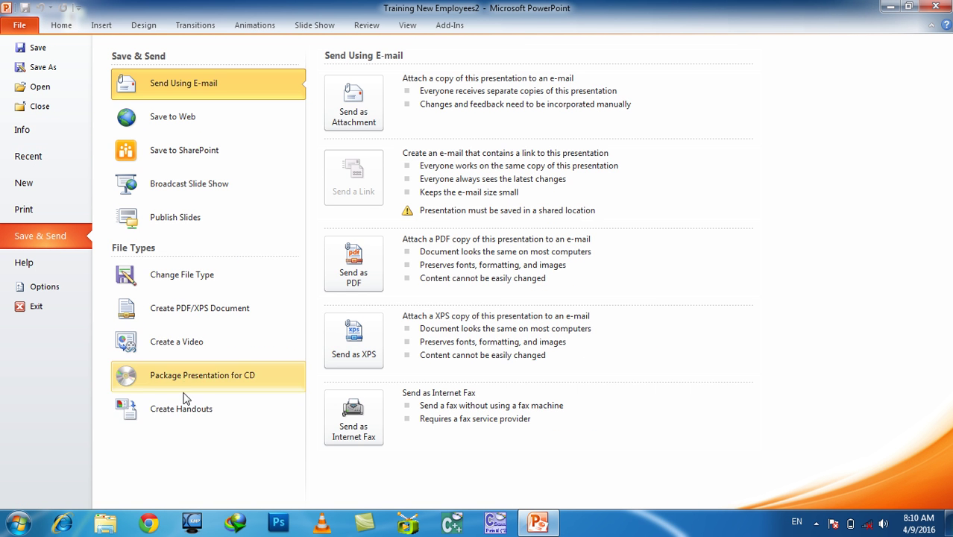
pyautogui.click(182, 414)
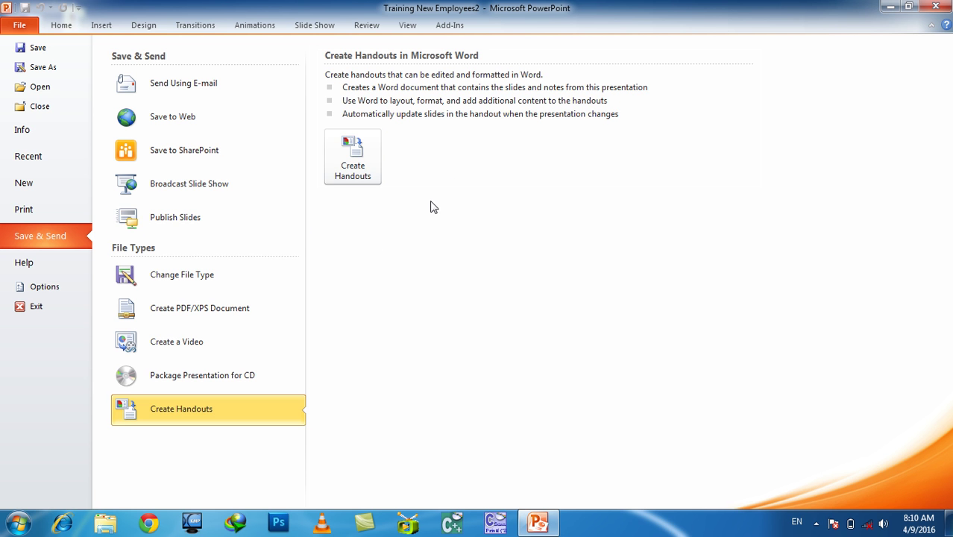
pyautogui.click(352, 158)
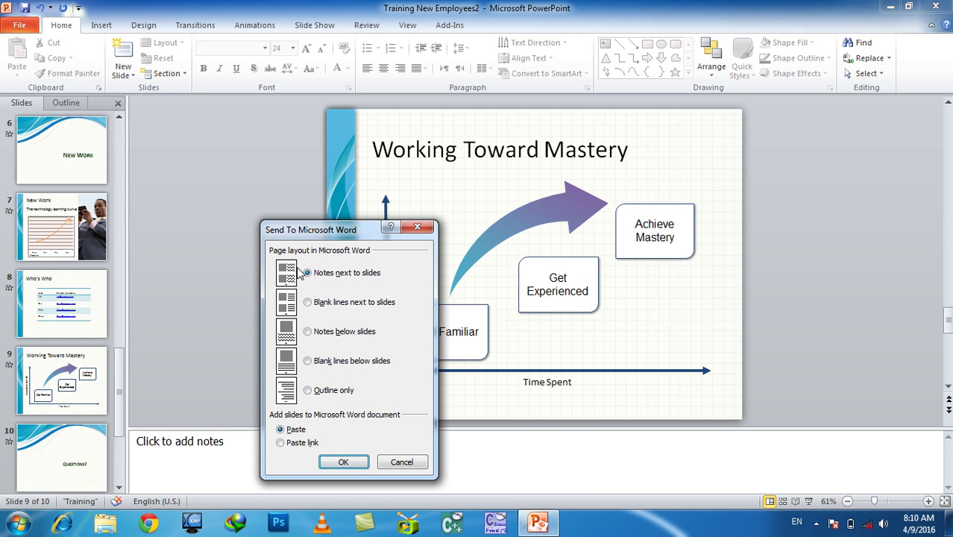
pyautogui.click(324, 337)
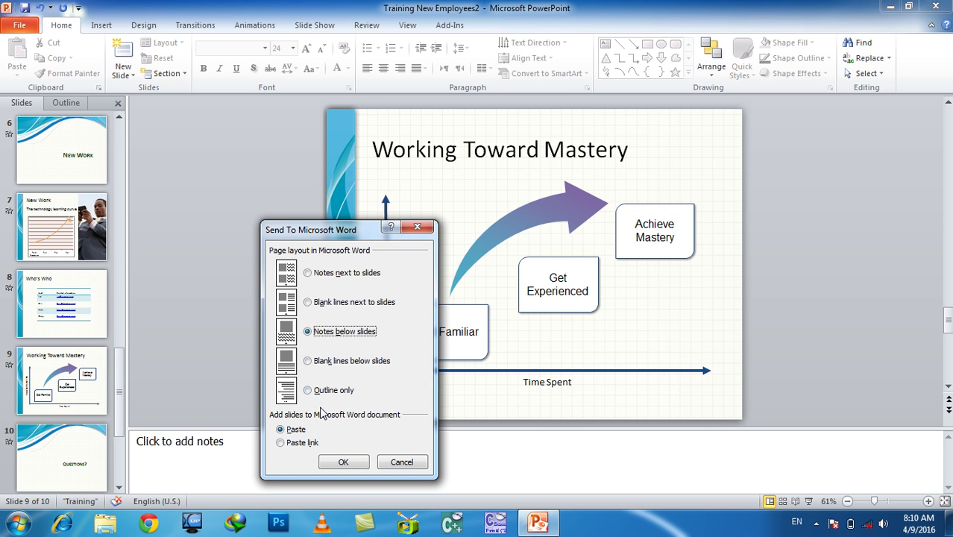
pyautogui.click(291, 444)
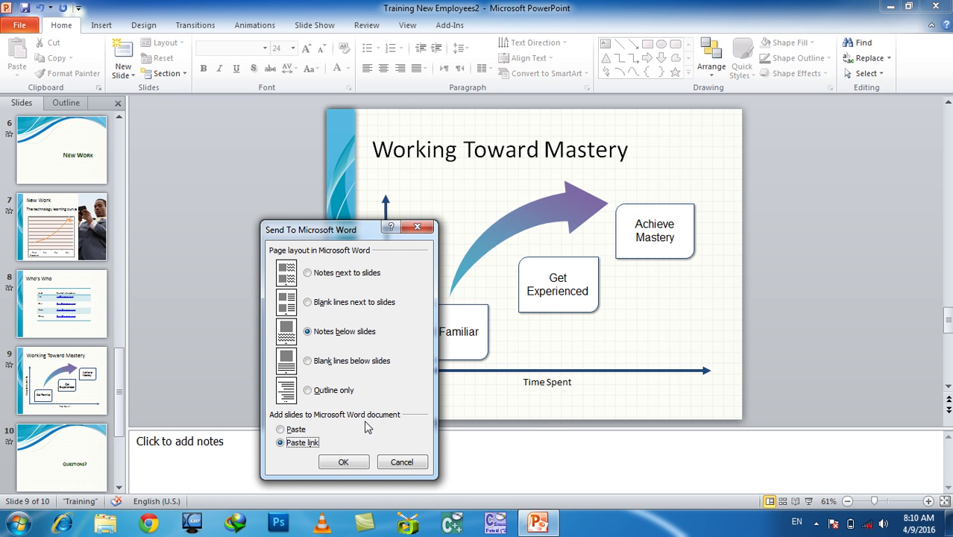
pyautogui.click(300, 431)
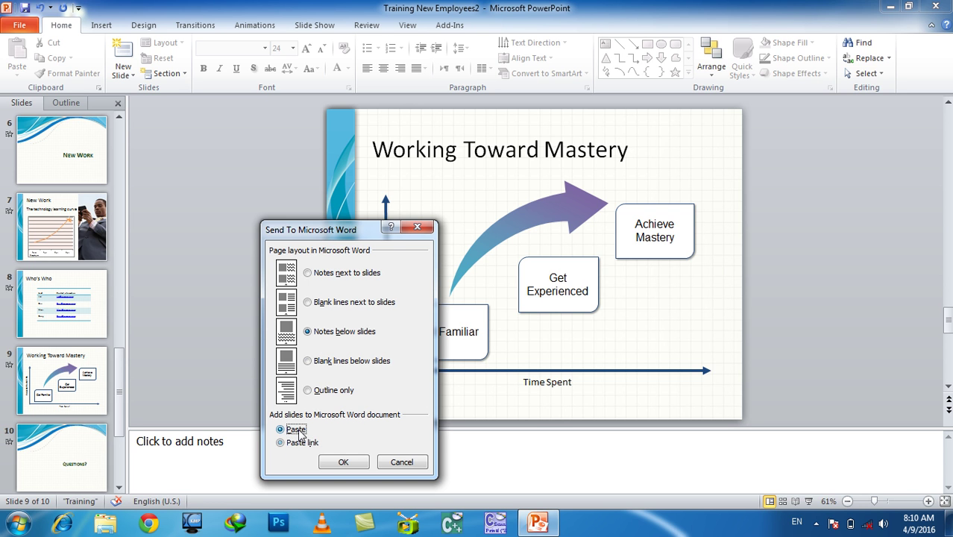
pyautogui.click(340, 462)
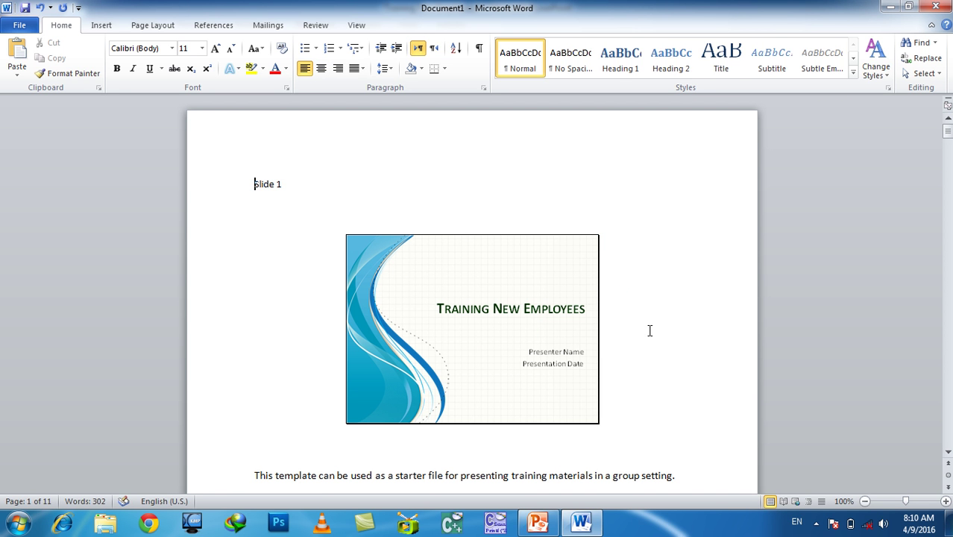
# Scroll through the 11-page notes-below-slides Word handout, then close its window.
pyautogui.scroll(-4, 650, 330)
pyautogui.scroll(-3, 649, 328)
pyautogui.scroll(-3, 649, 326)
pyautogui.scroll(-4, 542, 322)
pyautogui.scroll(-5, 440, 196)
pyautogui.scroll(-5, 441, 199)
pyautogui.scroll(-4, 441, 199)
pyautogui.scroll(12, 442, 201)
pyautogui.scroll(4, 440, 351)
pyautogui.scroll(5, 446, 385)
pyautogui.scroll(-4, 448, 384)
pyautogui.scroll(-6, 433, 372)
pyautogui.scroll(-5, 430, 366)
pyautogui.scroll(-5, 428, 361)
pyautogui.scroll(-5, 428, 362)
pyautogui.scroll(-5, 428, 361)
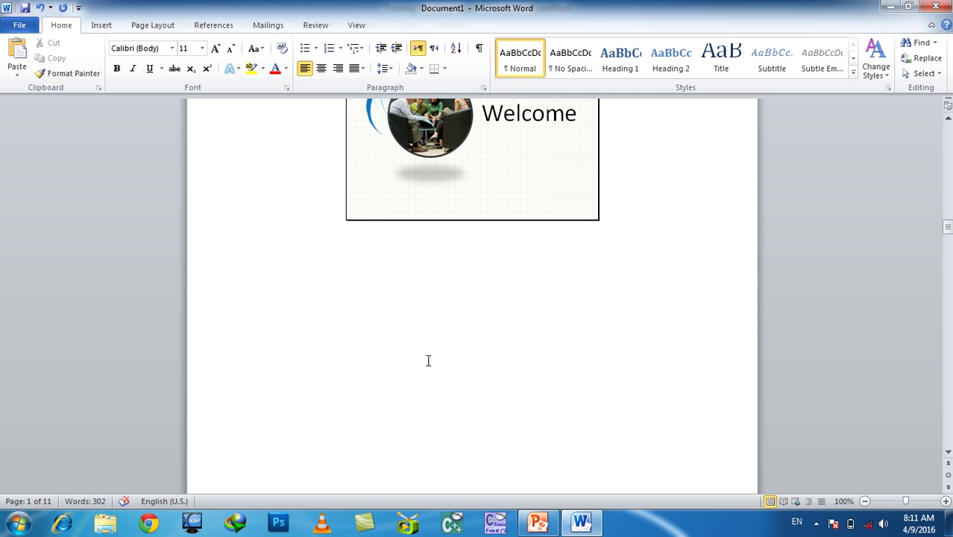
pyautogui.scroll(-5, 429, 358)
pyautogui.scroll(-5, 430, 353)
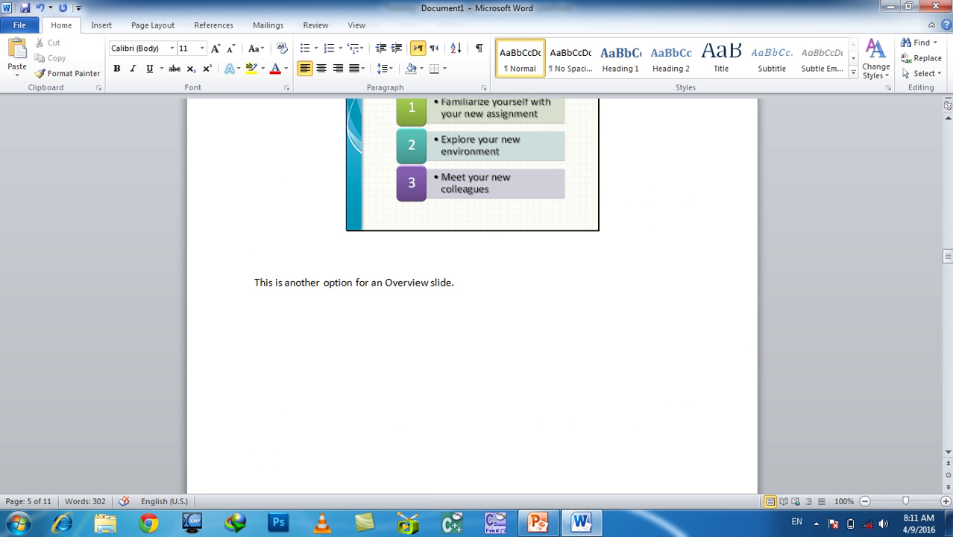
pyautogui.click(943, 15)
# Discard the first handout, then create Word handouts with blank lines next to slides.
pyautogui.click(477, 277)
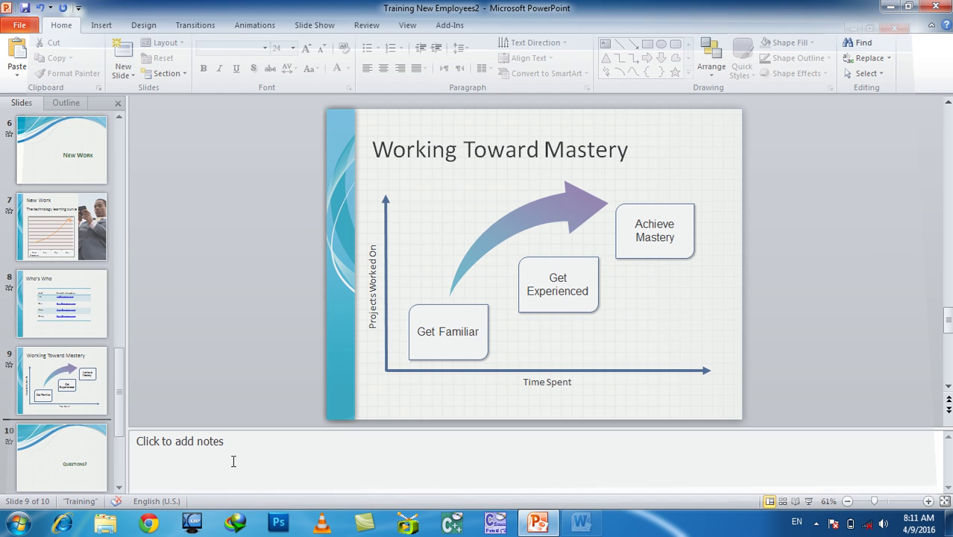
pyautogui.click(19, 25)
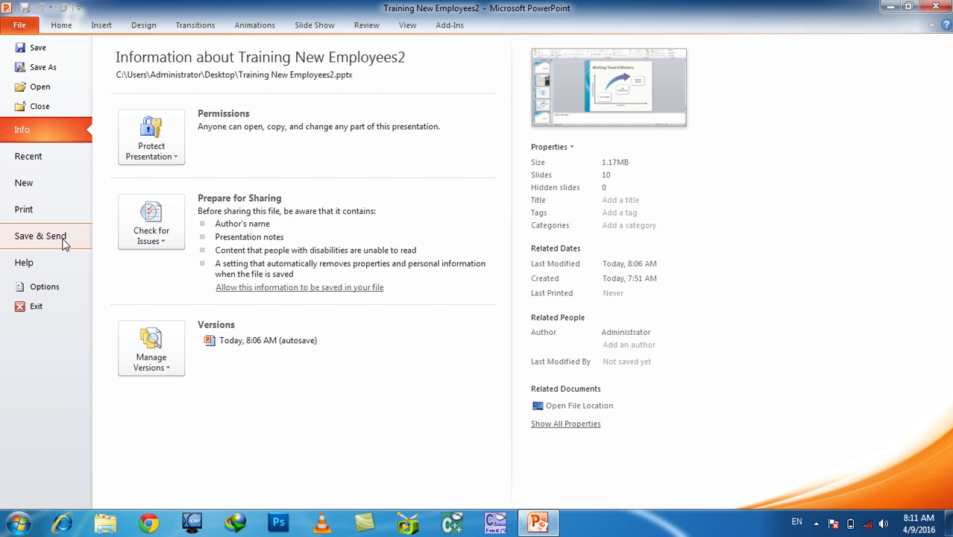
pyautogui.click(41, 236)
pyautogui.click(176, 411)
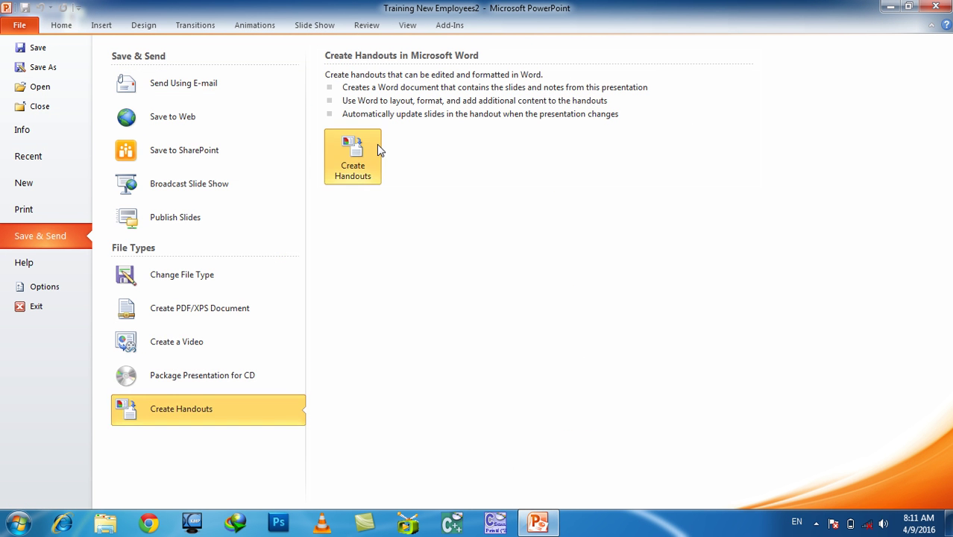
pyautogui.click(377, 144)
pyautogui.click(352, 308)
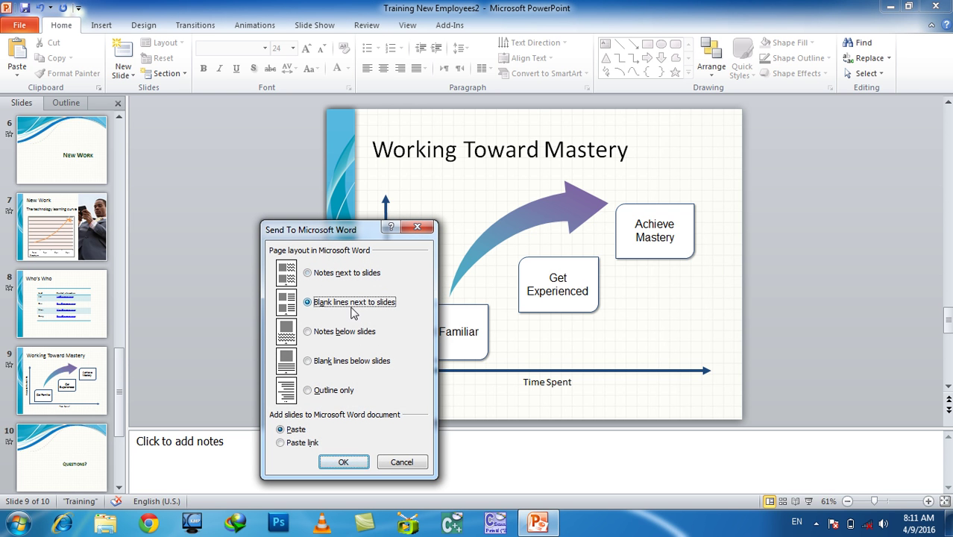
pyautogui.click(343, 468)
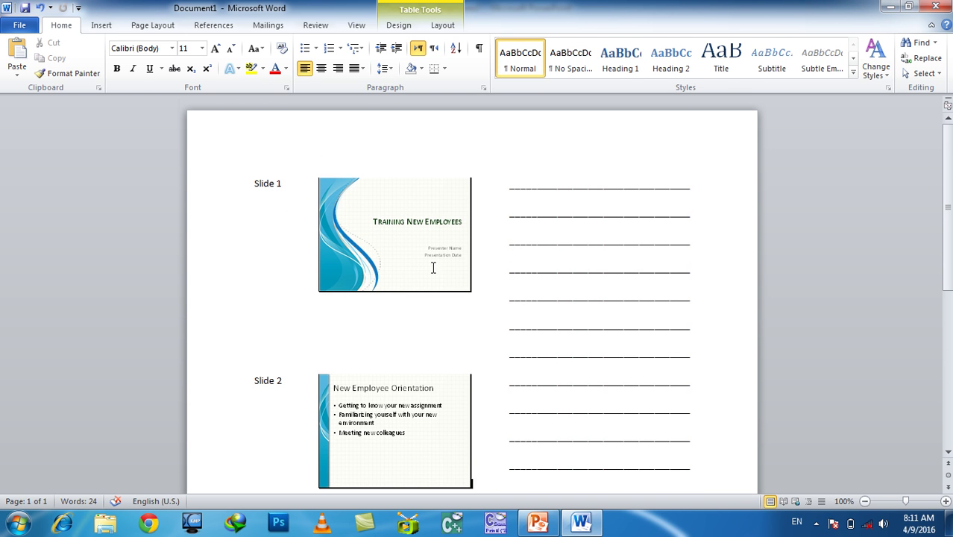
# Scroll the blank-lines handout, then close Word without saving it.
pyautogui.scroll(-5, 656, 203)
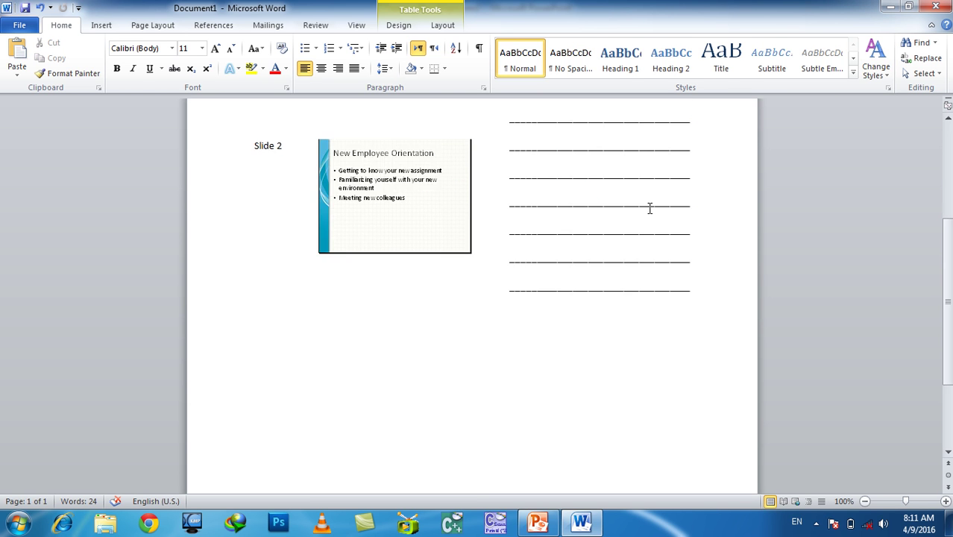
pyautogui.scroll(-3, 645, 211)
pyautogui.scroll(8, 640, 210)
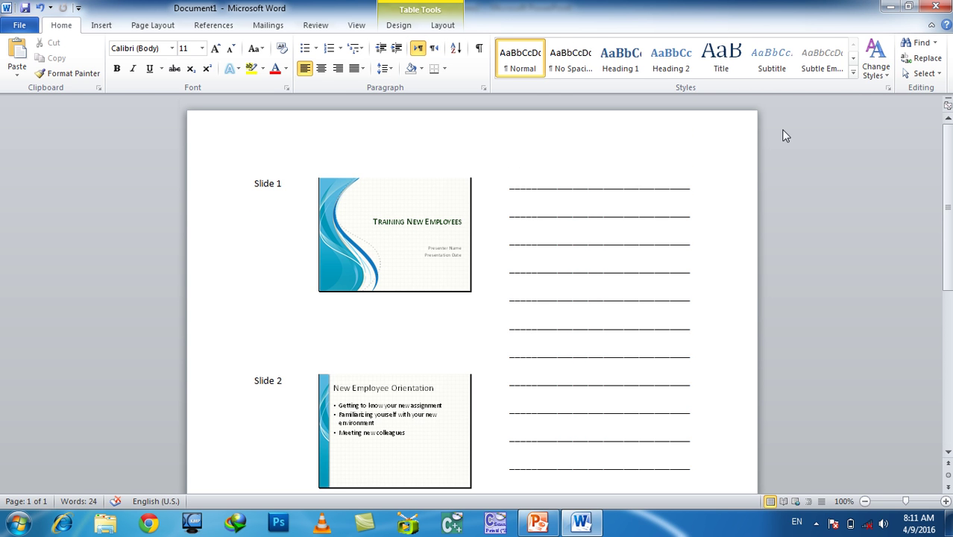
pyautogui.click(937, 7)
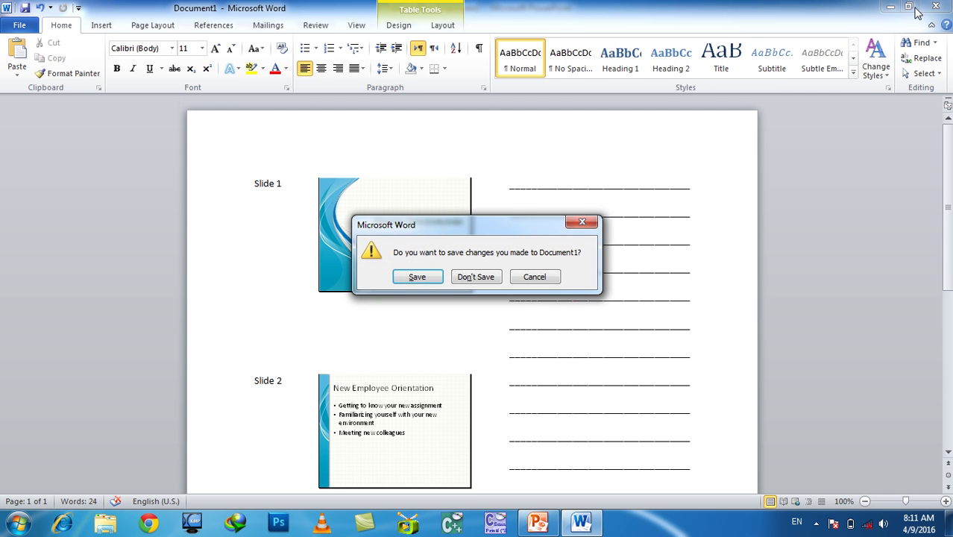
pyautogui.press('Return')
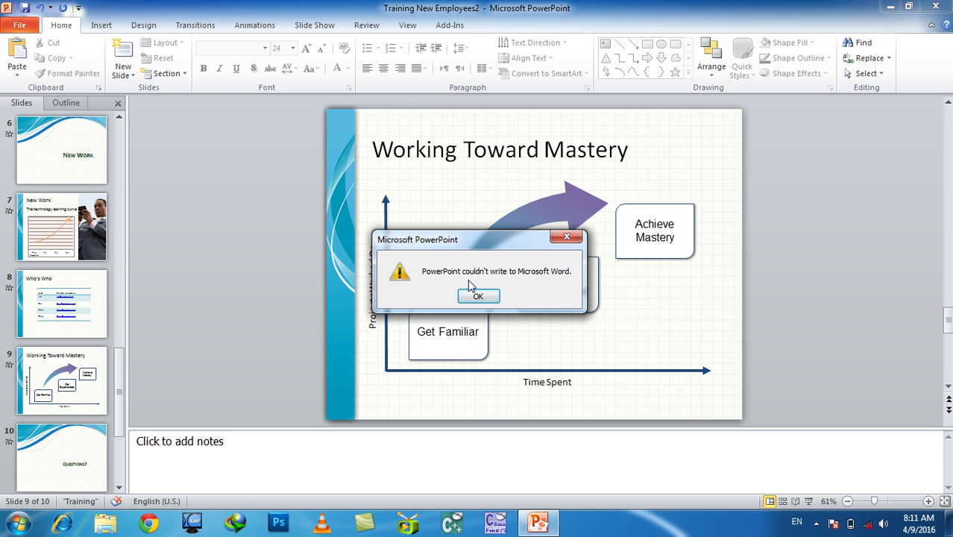
# Dismiss the couldn't-write-to-Word error and exit PowerPoint without saving changes.
pyautogui.click(478, 297)
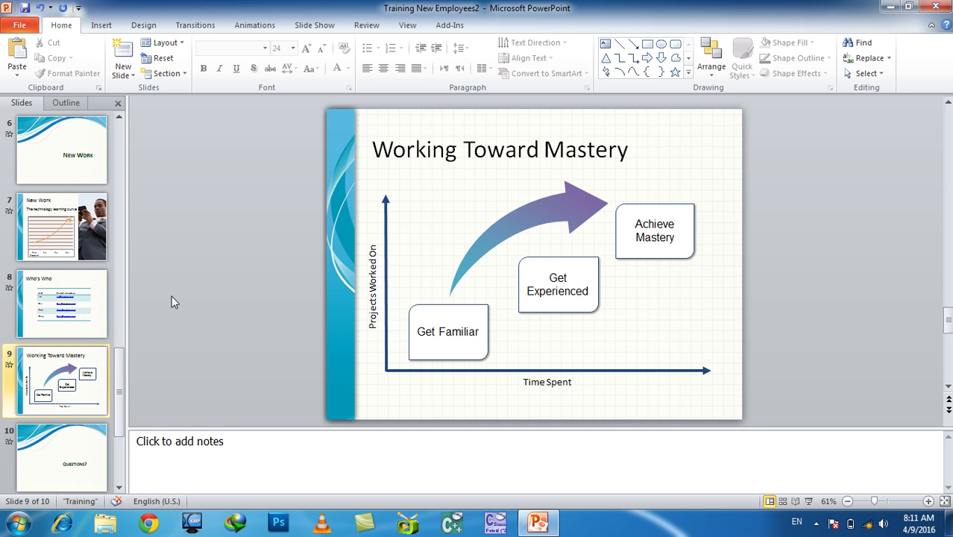
pyautogui.scroll(5, 60, 425)
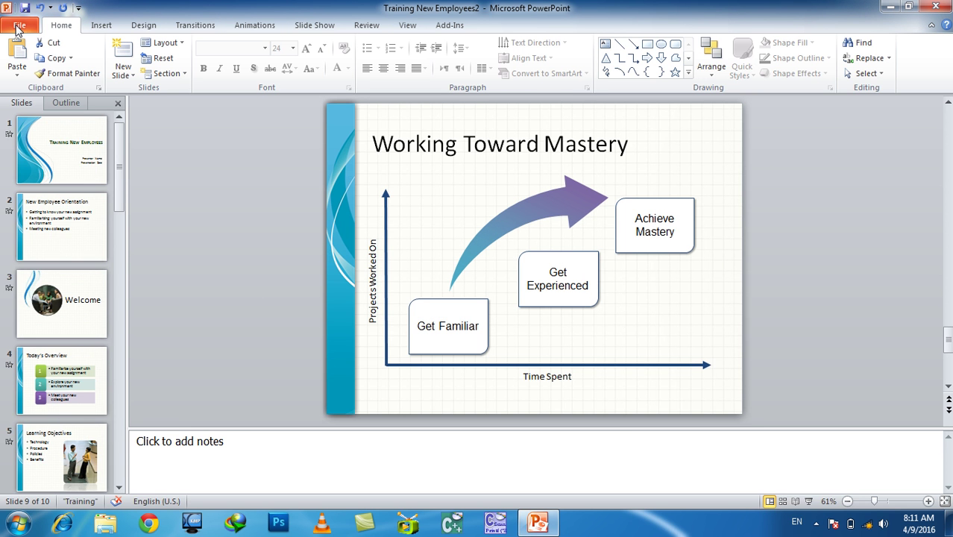
pyautogui.click(19, 25)
pyautogui.click(62, 239)
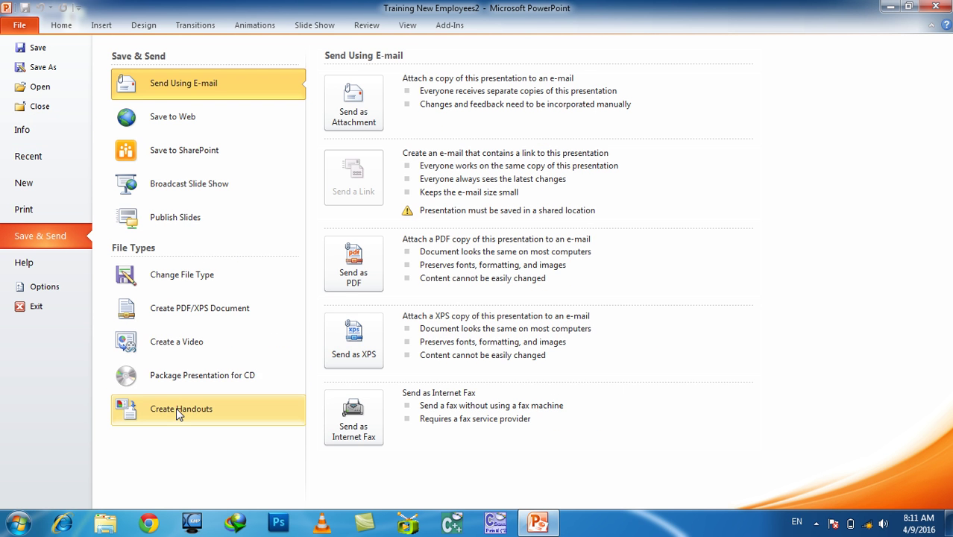
pyautogui.click(33, 262)
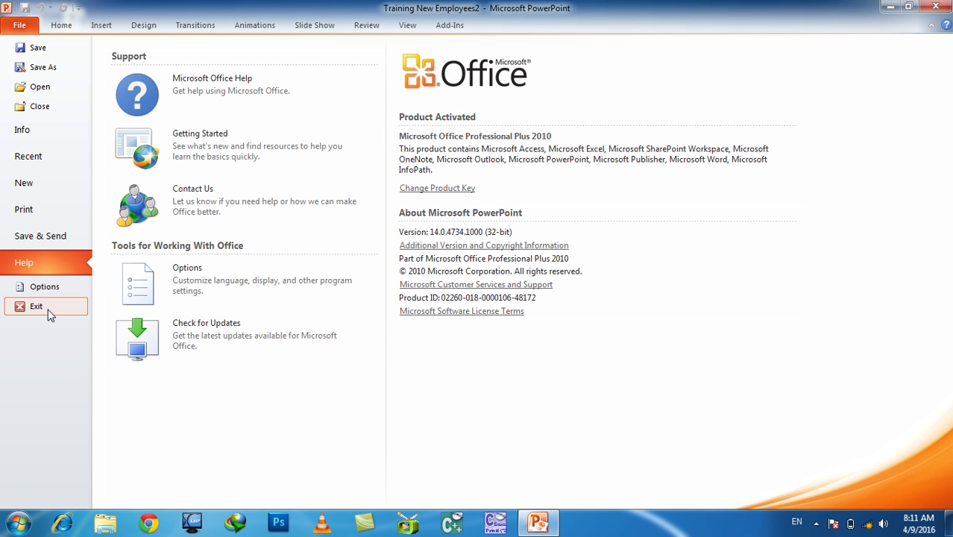
pyautogui.click(49, 315)
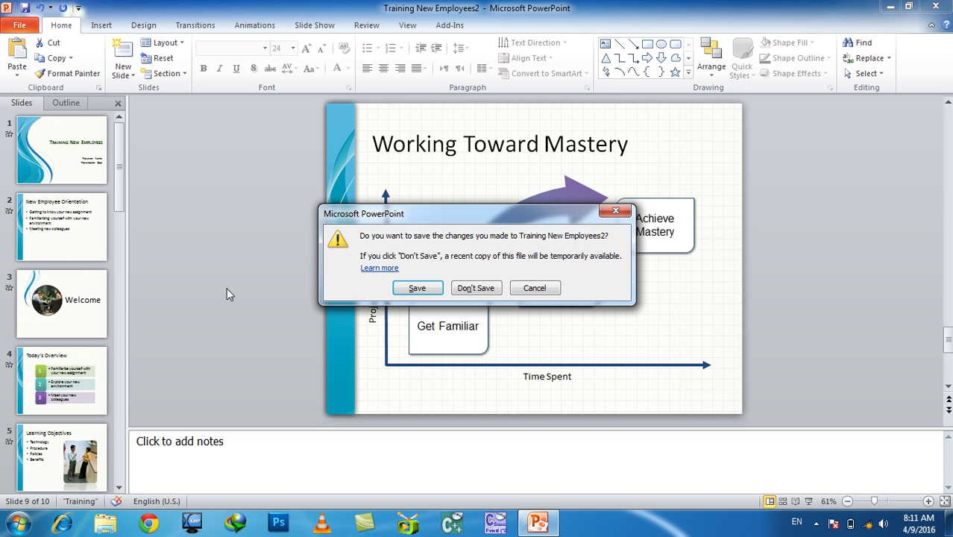
pyautogui.click(475, 289)
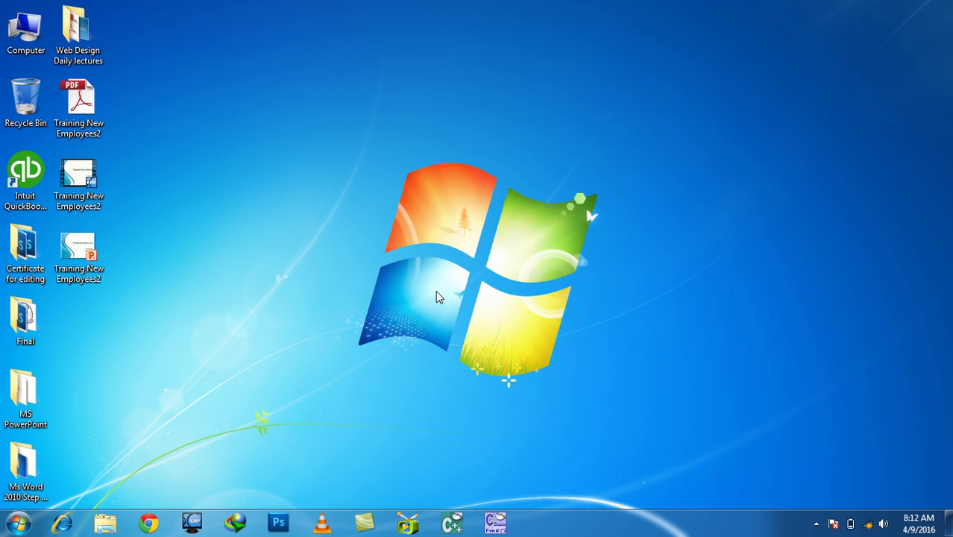
pyautogui.press('super+r')
pyautogui.press('Return')
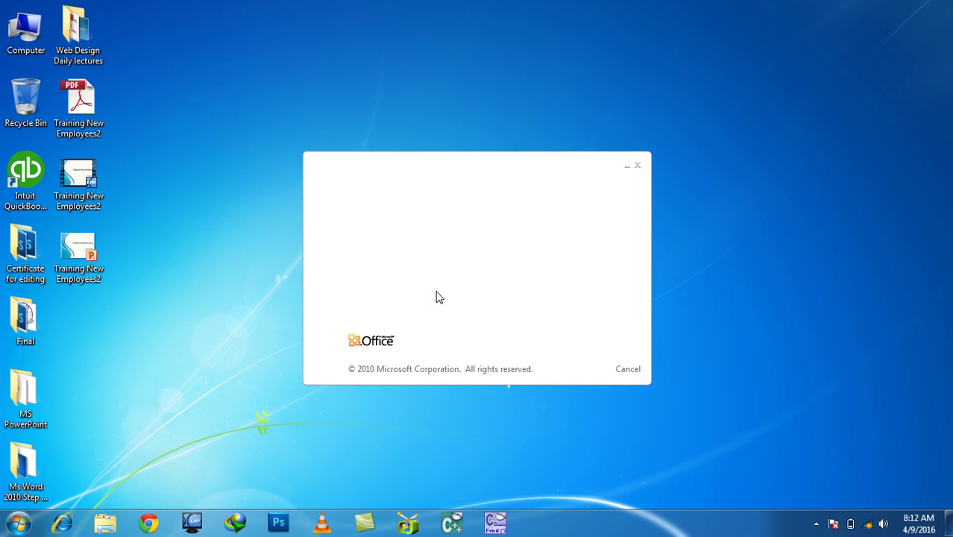
pyautogui.hotkey('alt', 'F4')
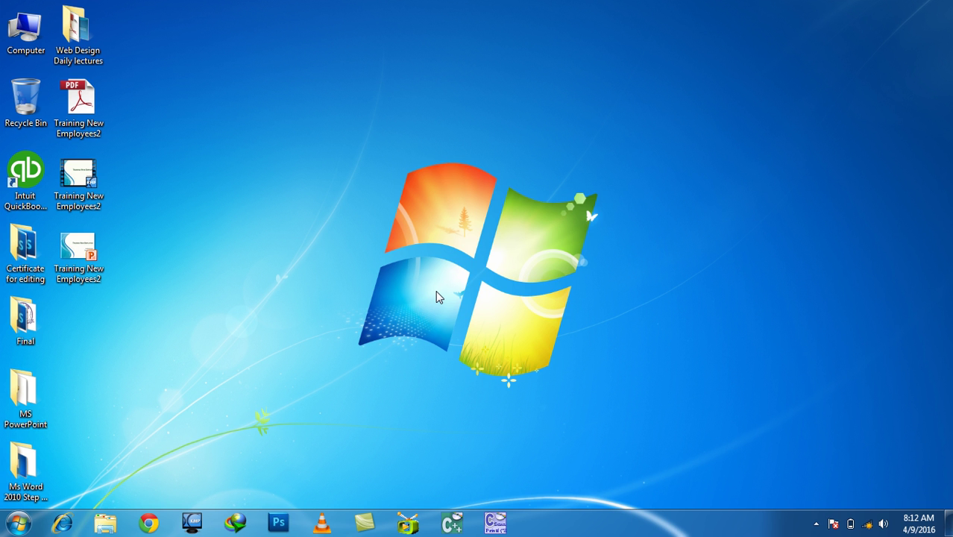
pyautogui.press('super+r')
pyautogui.press('Return')
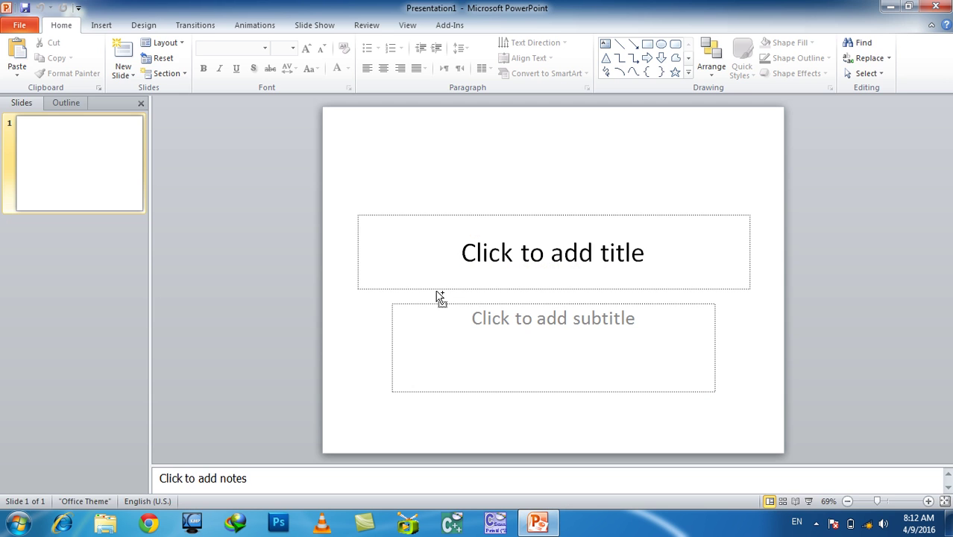
pyautogui.hotkey('ctrl', 'w')
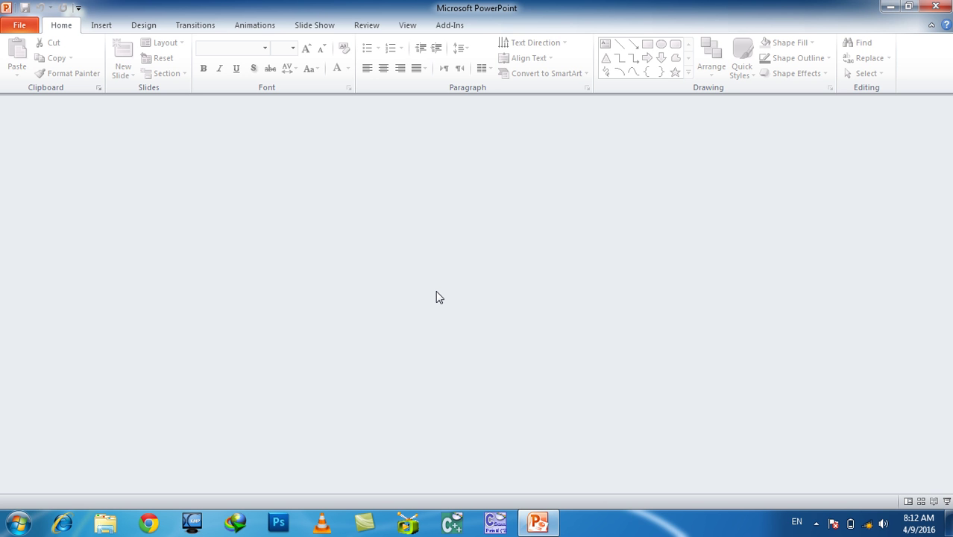
pyautogui.hotkey('alt', 'F4')
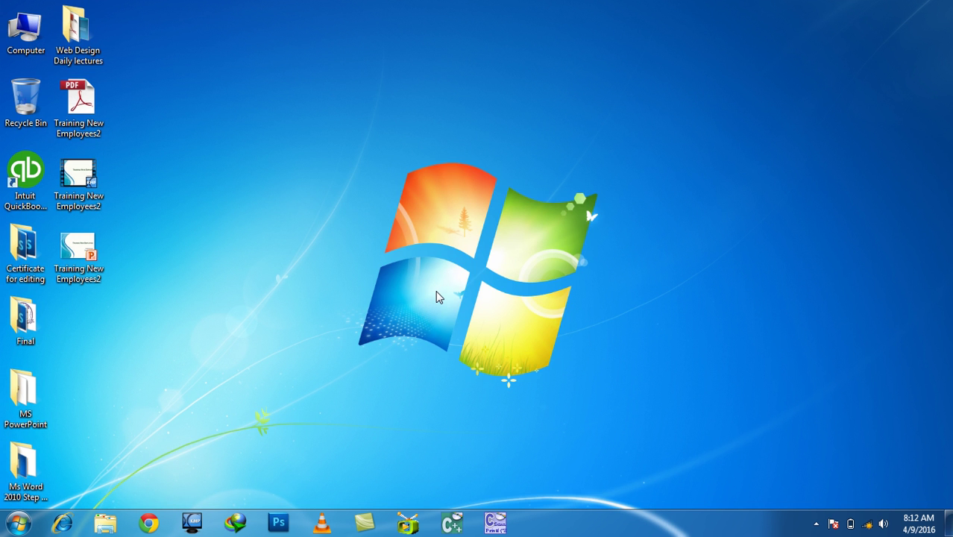